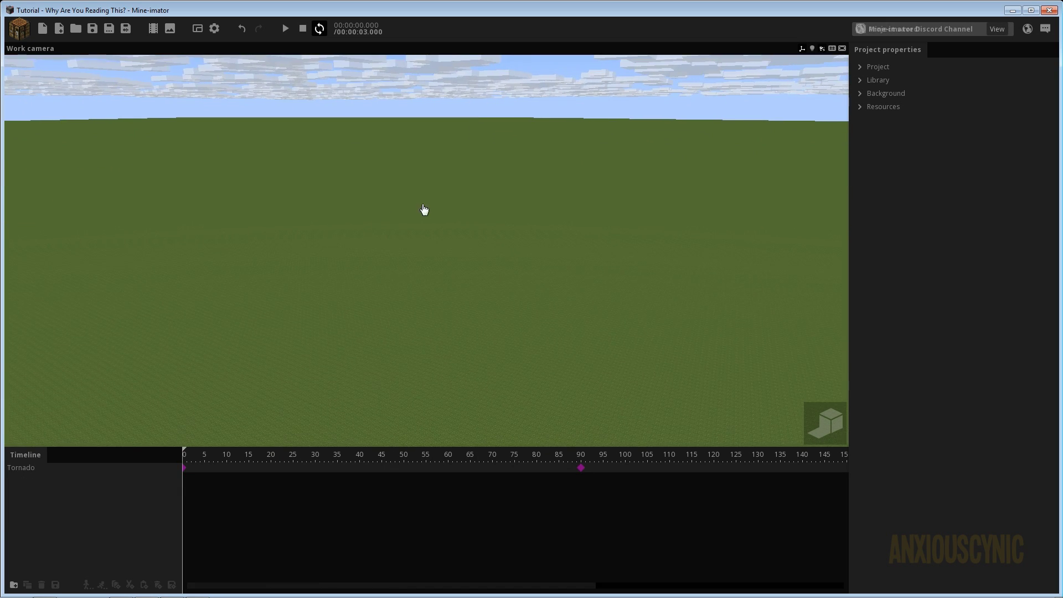
# Create an untextured cone shape with mapped texture enabled.
pyautogui.moveTo(422, 209); pyautogui.dragTo(377, 196, button='right')
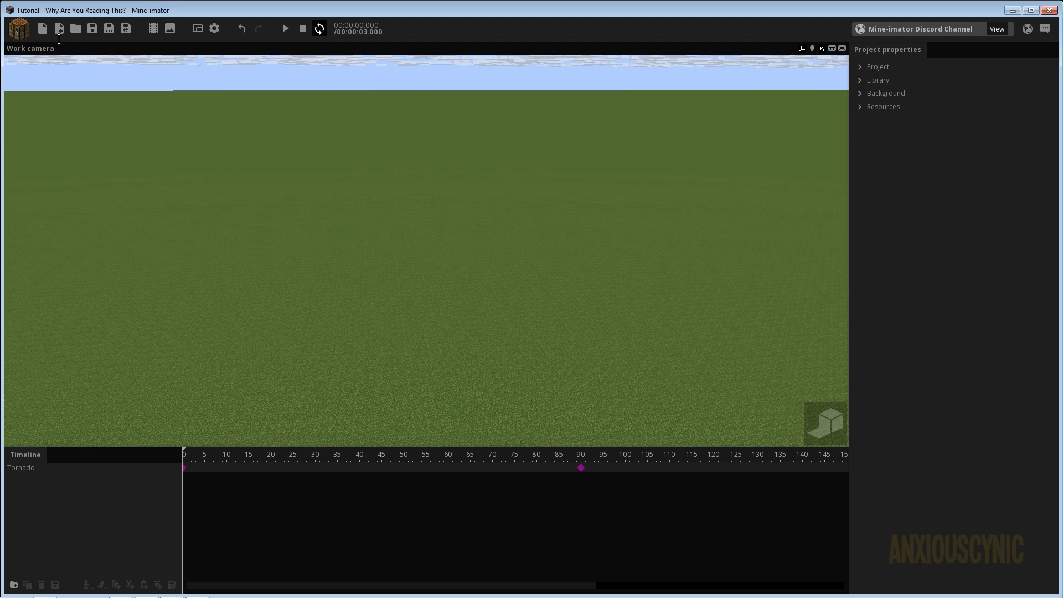
pyautogui.click(26, 37)
pyautogui.click(128, 158)
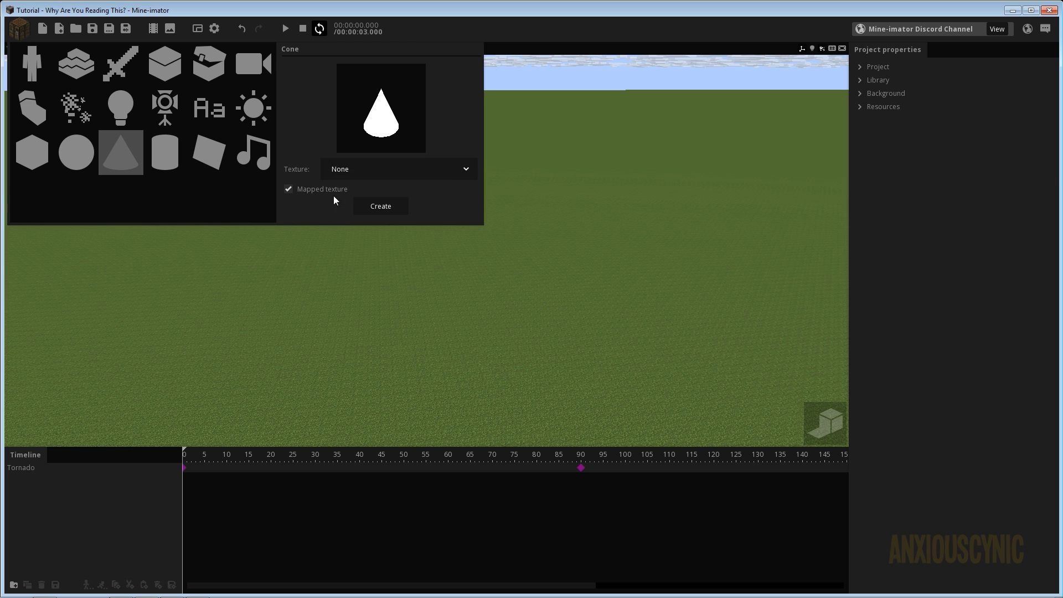
pyautogui.click(387, 206)
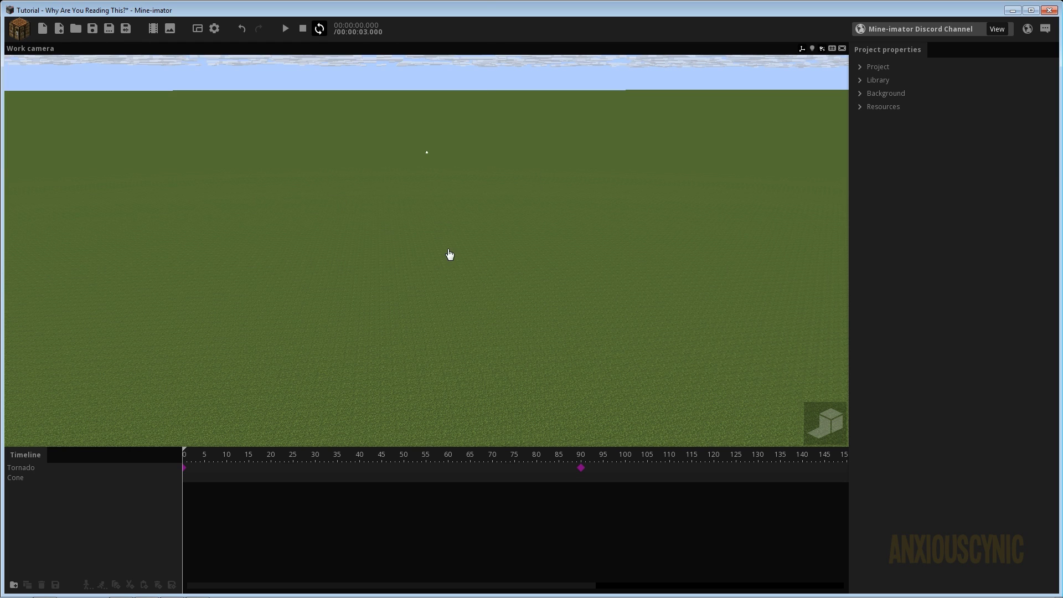
# Delete the Tornado folder from the timeline.
pyautogui.moveTo(445, 254); pyautogui.dragTo(78, 406, button='right')
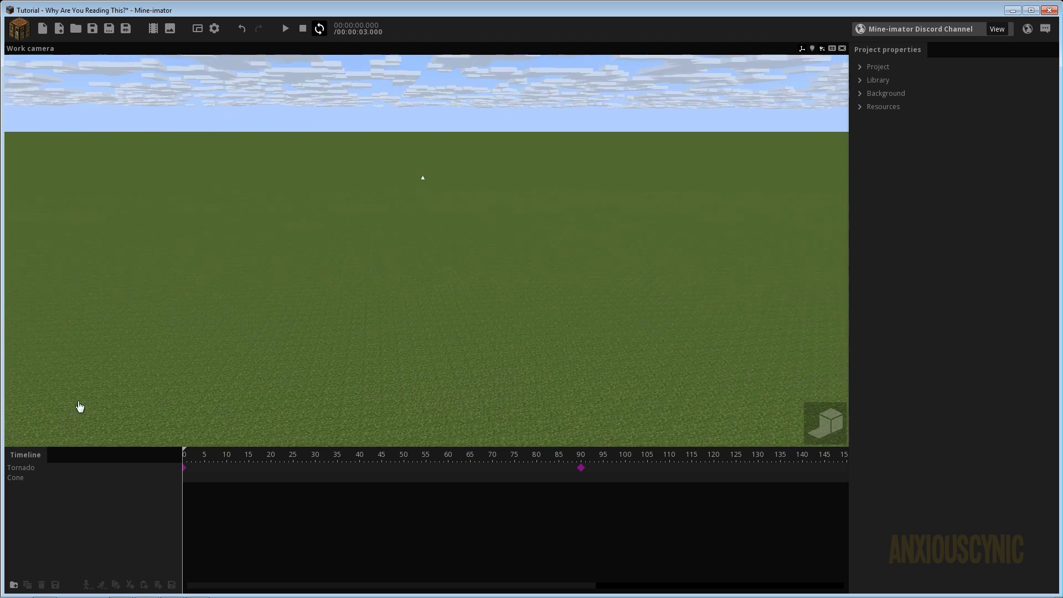
pyautogui.click(26, 478)
pyautogui.click(30, 469)
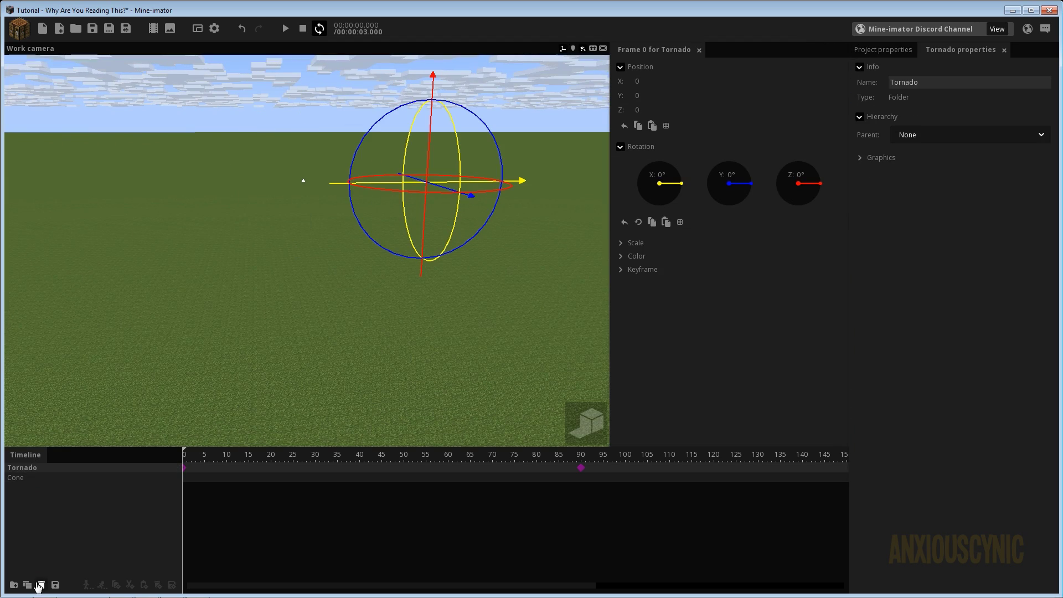
pyautogui.click(42, 584)
# Reset the cone's position to the origin and turn it upside down with an X rotation of 180°.
pyautogui.click(22, 468)
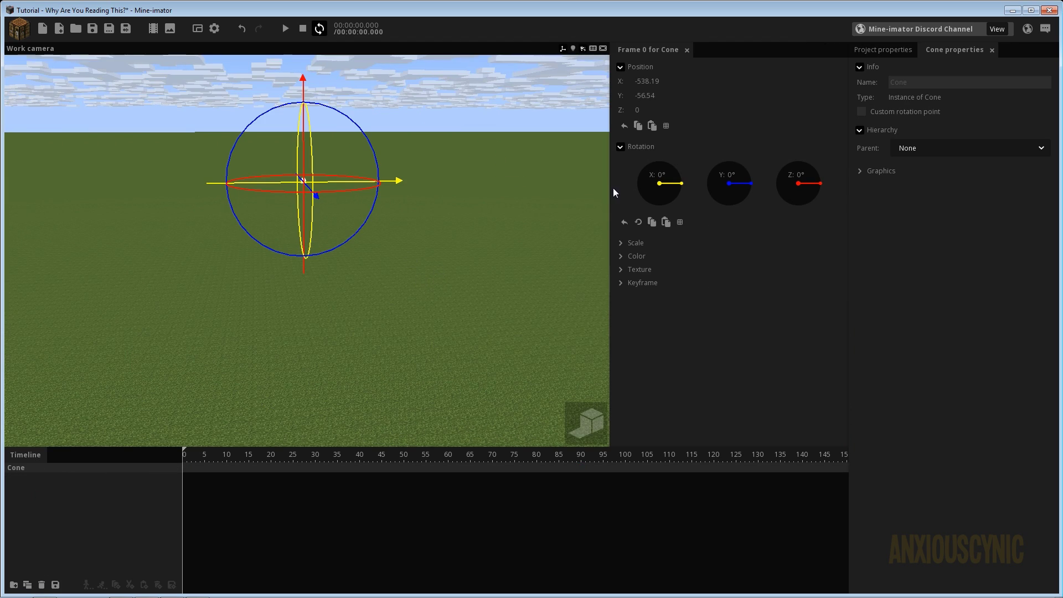
pyautogui.click(624, 126)
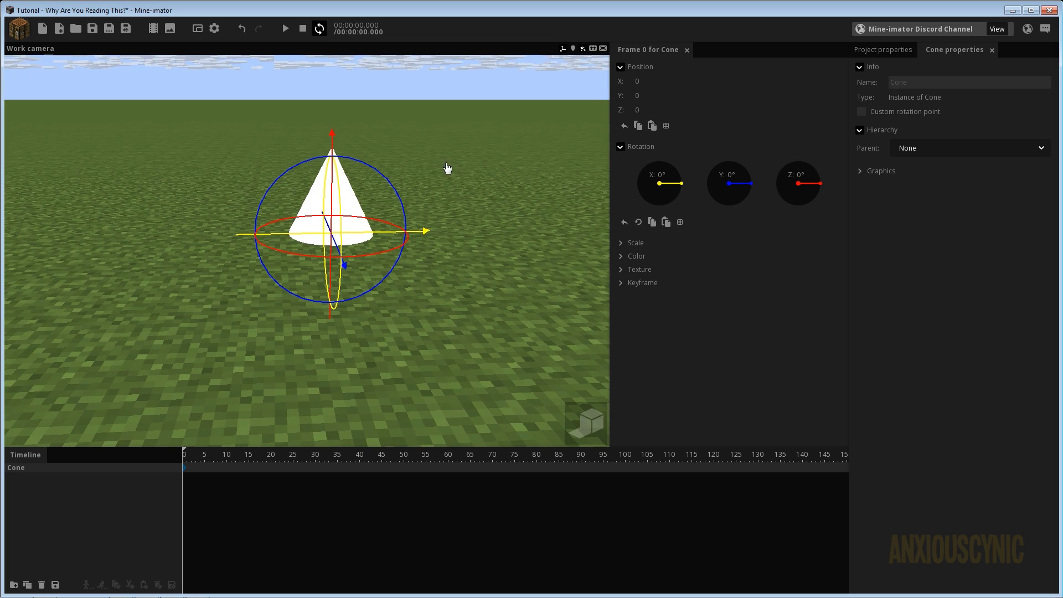
pyautogui.moveTo(447, 168); pyautogui.dragTo(459, 156, button='right')
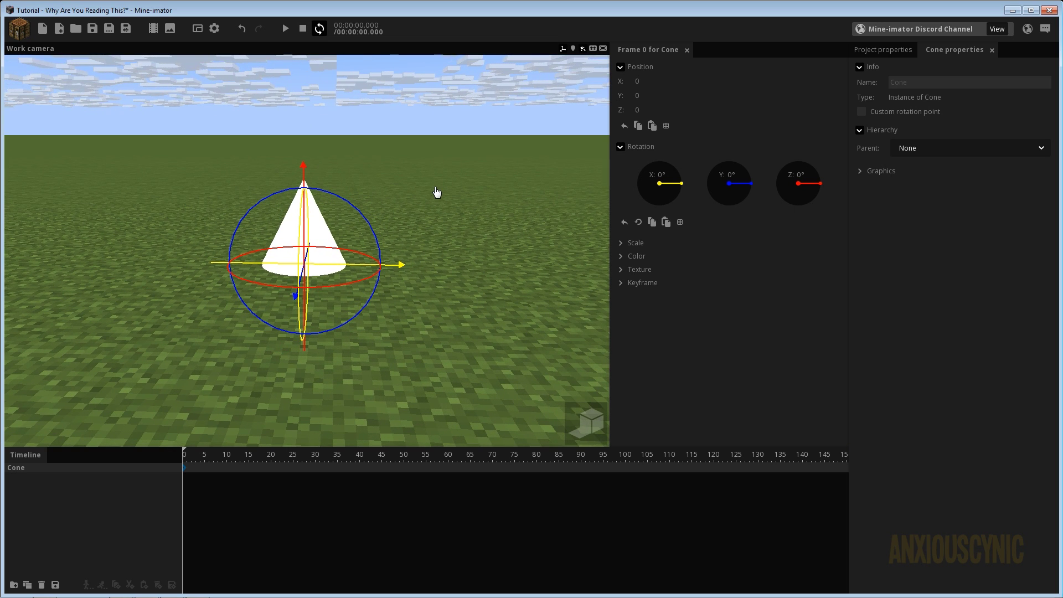
pyautogui.moveTo(459, 156); pyautogui.dragTo(451, 203, button='right')
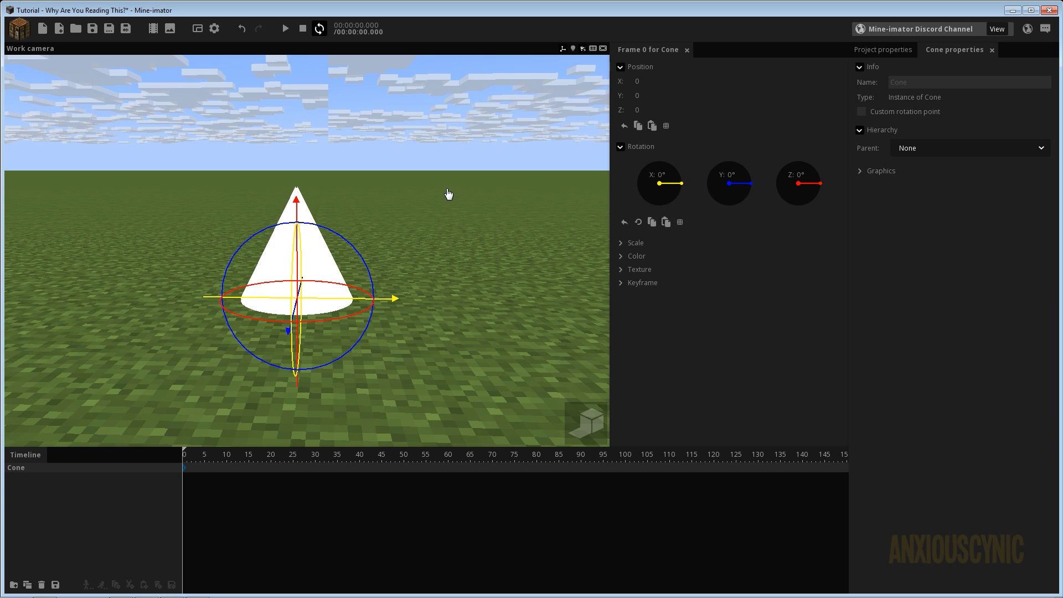
pyautogui.moveTo(449, 194); pyautogui.dragTo(448, 188, button='right')
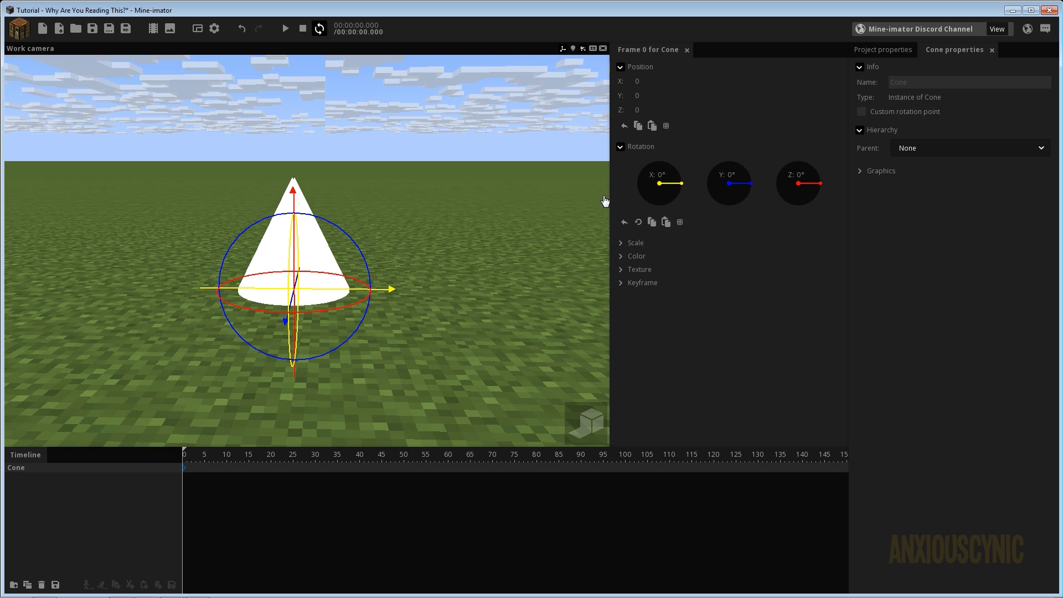
pyautogui.moveTo(669, 189); pyautogui.dragTo(583, 192)
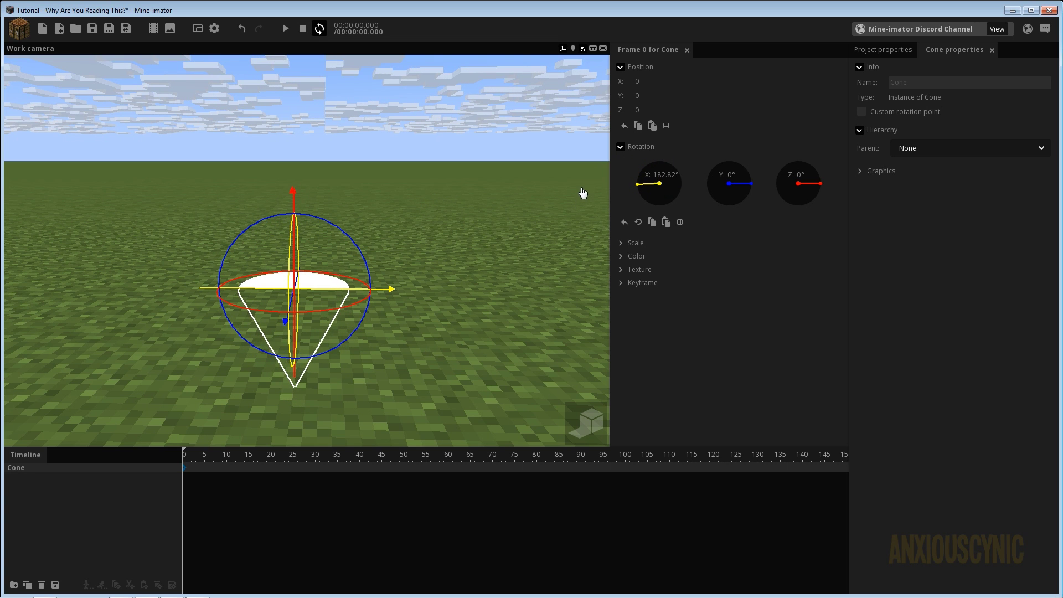
pyautogui.moveTo(663, 177); pyautogui.dragTo(433, 189)
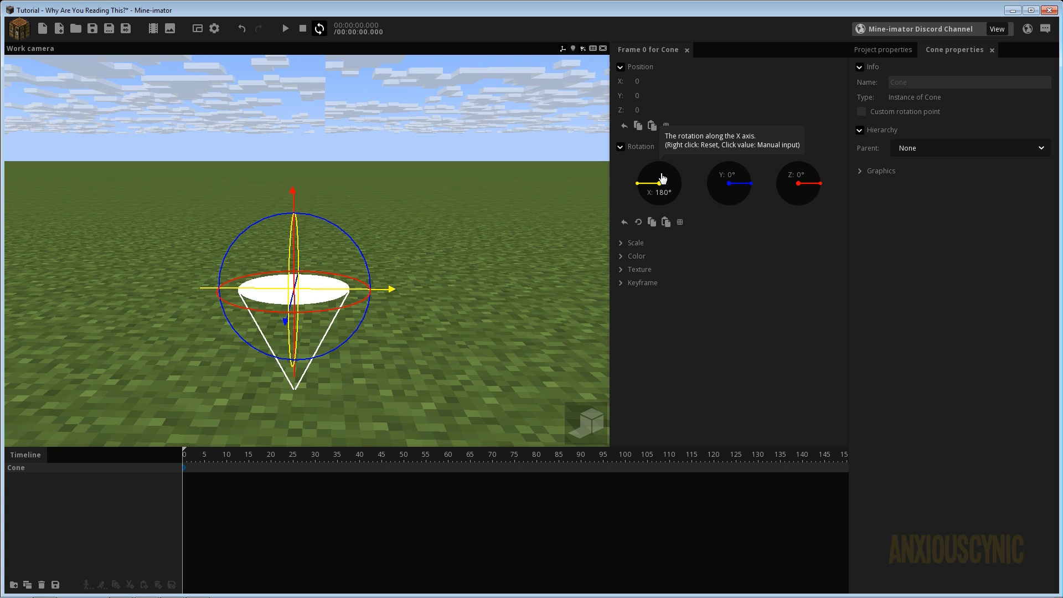
# Raise the cone to about Z 13 and give it a custom rotation point with a Z value of 7.
pyautogui.click(862, 111)
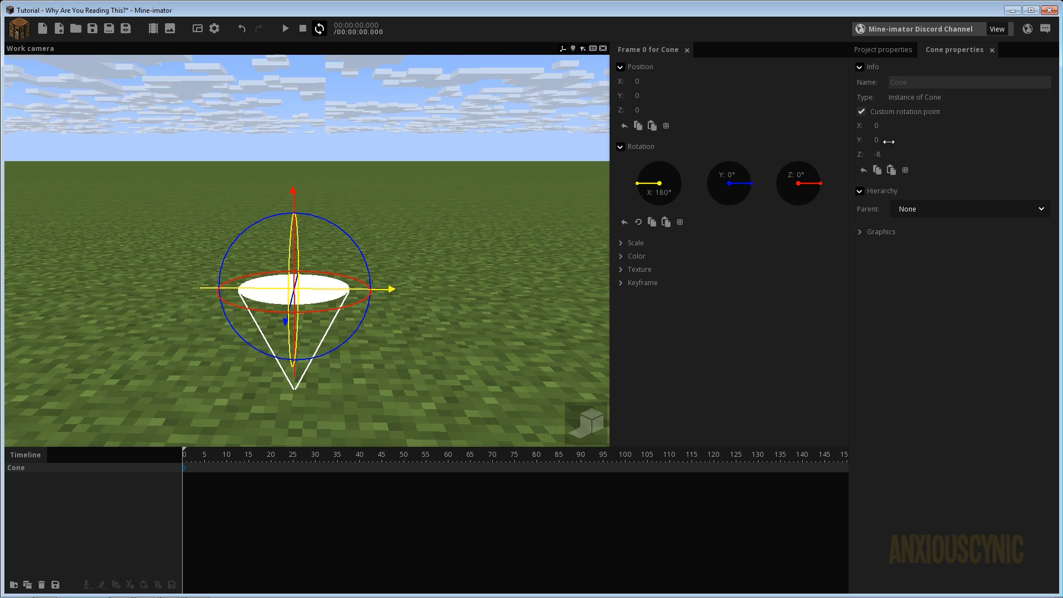
pyautogui.write('0')
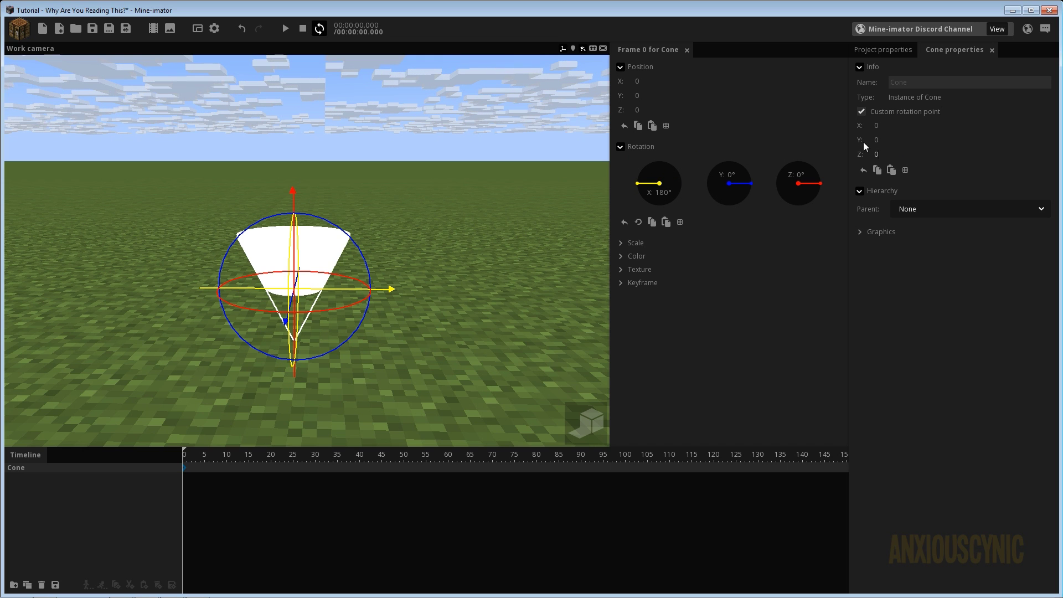
pyautogui.moveTo(294, 194); pyautogui.dragTo(297, 107)
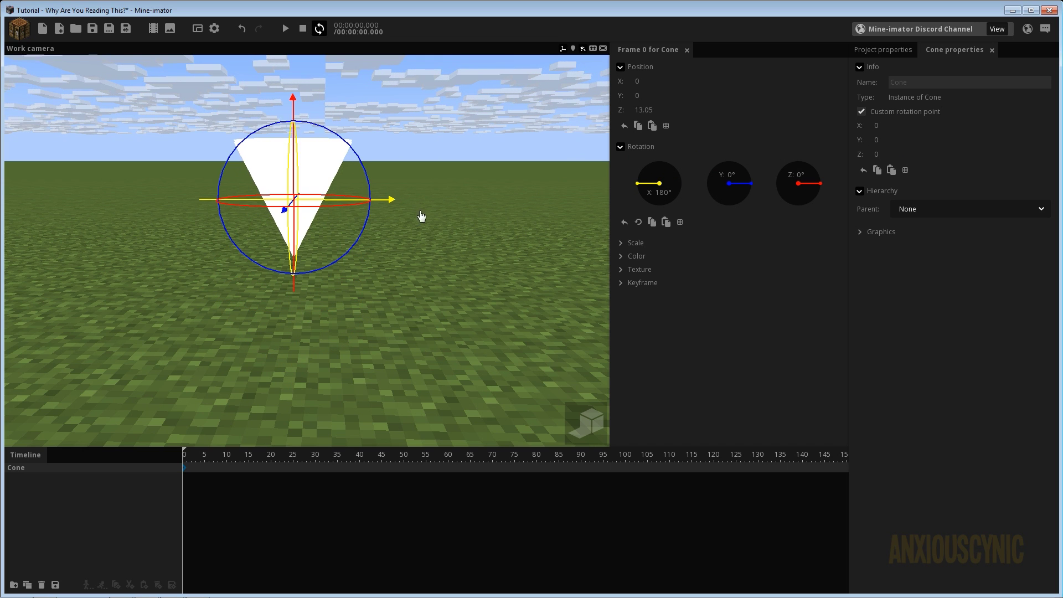
pyautogui.moveTo(420, 216); pyautogui.dragTo(330, 264, button='middle')
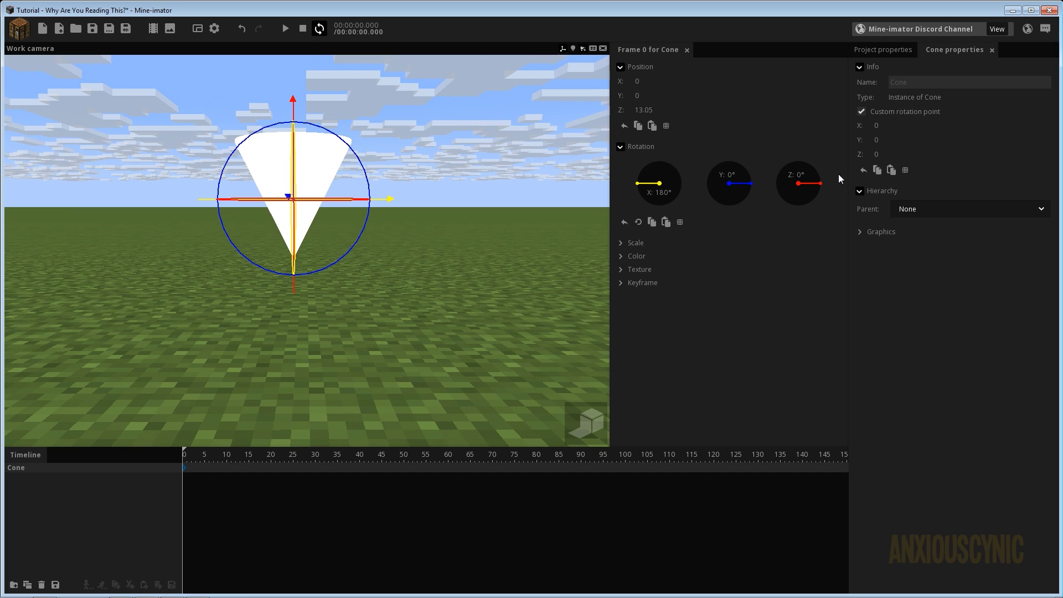
pyautogui.moveTo(875, 153); pyautogui.dragTo(905, 152)
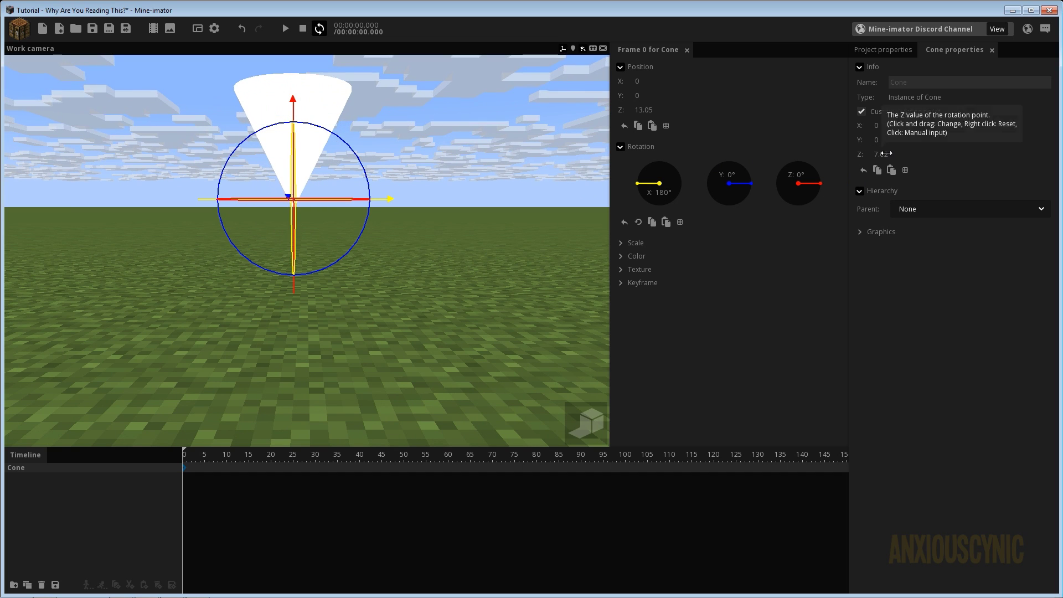
pyautogui.click(886, 154)
pyautogui.write('7')
pyautogui.press('Return')
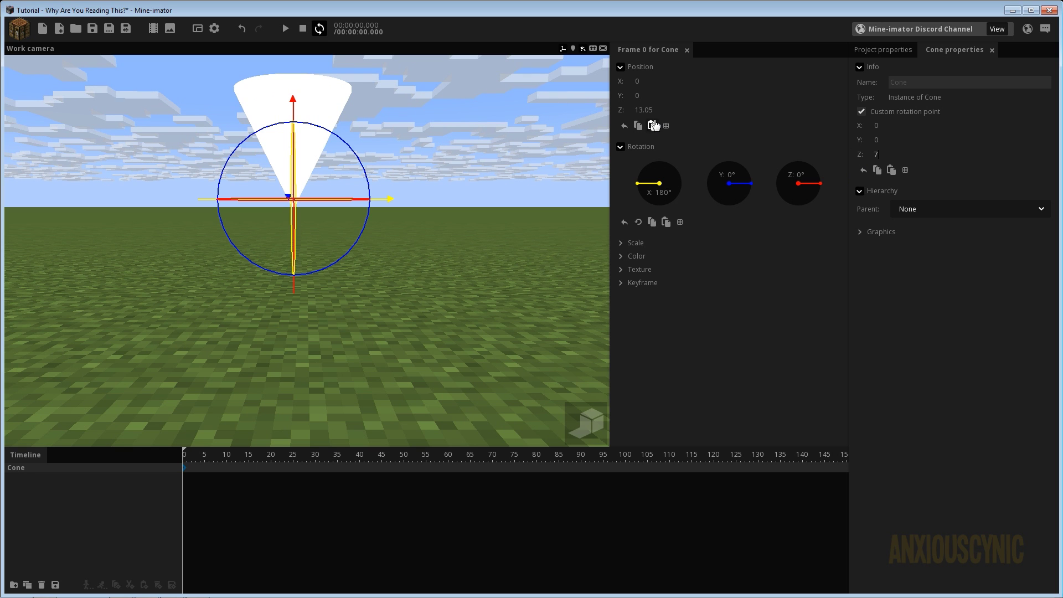
# Reset the cone's Z position to 0 and inspect its tip at ground level.
pyautogui.rightClick(651, 112)
pyautogui.scroll(5, 479, 257)
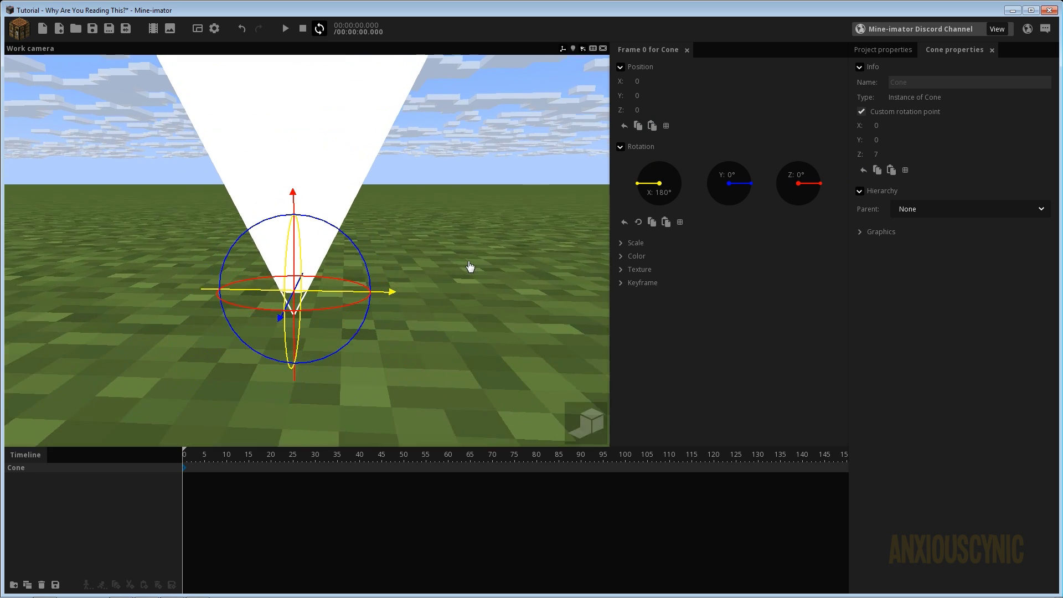
pyautogui.scroll(3, 428, 267)
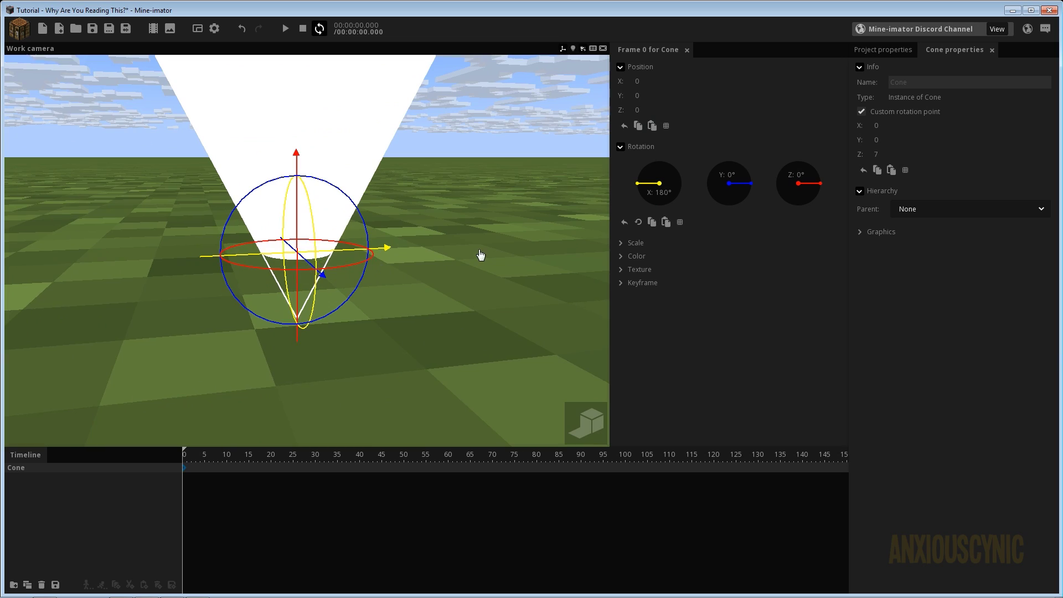
pyautogui.scroll(2, 475, 255)
# Enlarge the cone uniformly to a scale of about 35.6.
pyautogui.scroll(-4, 468, 254)
pyautogui.moveTo(466, 255); pyautogui.dragTo(463, 280, button='right')
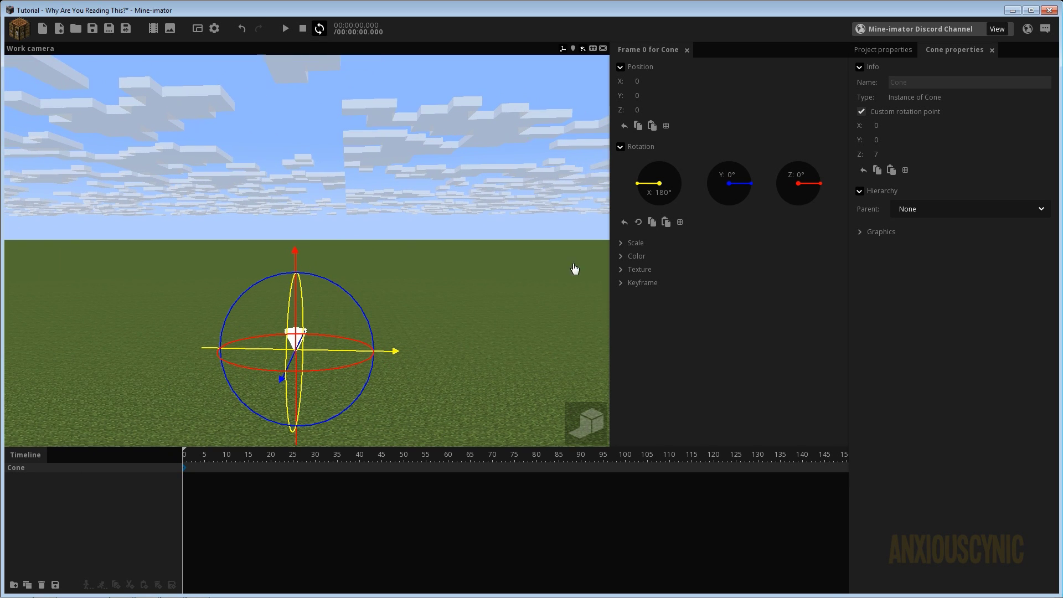
pyautogui.click(636, 243)
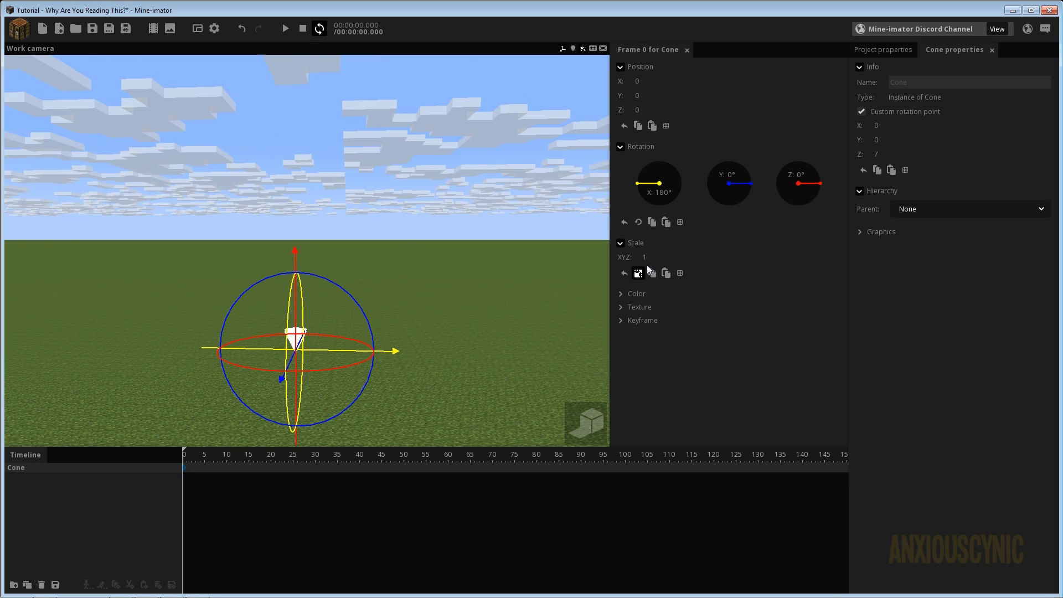
pyautogui.moveTo(645, 255); pyautogui.dragTo(455, 207)
pyautogui.moveTo(455, 207); pyautogui.dragTo(424, 256, button='middle')
# Set the background clouds' Z to 750, their block size to 107 and their height to 204.
pyautogui.click(883, 51)
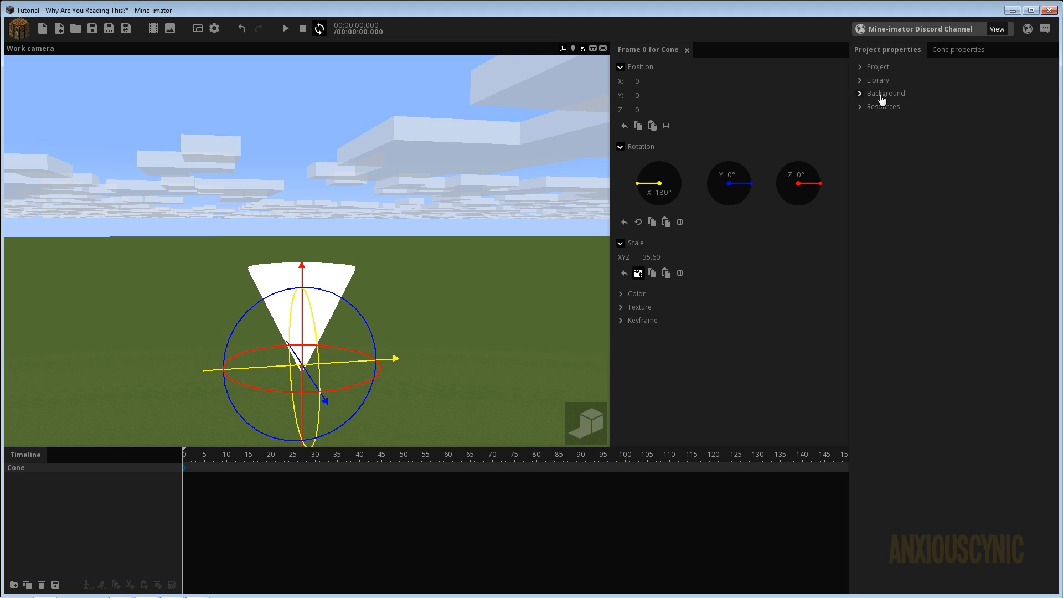
pyautogui.click(877, 94)
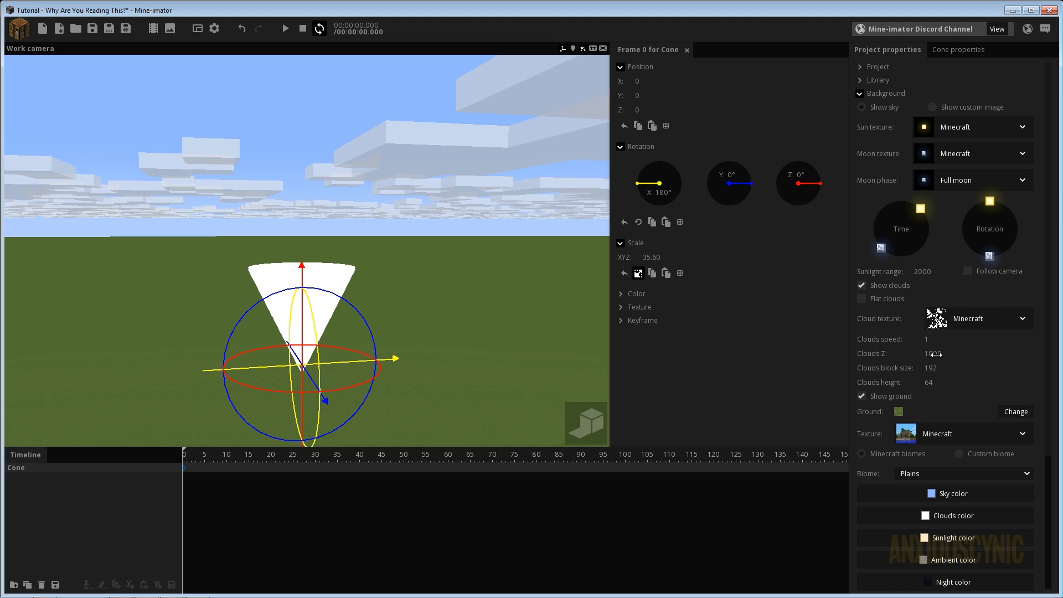
pyautogui.moveTo(935, 354); pyautogui.dragTo(914, 355)
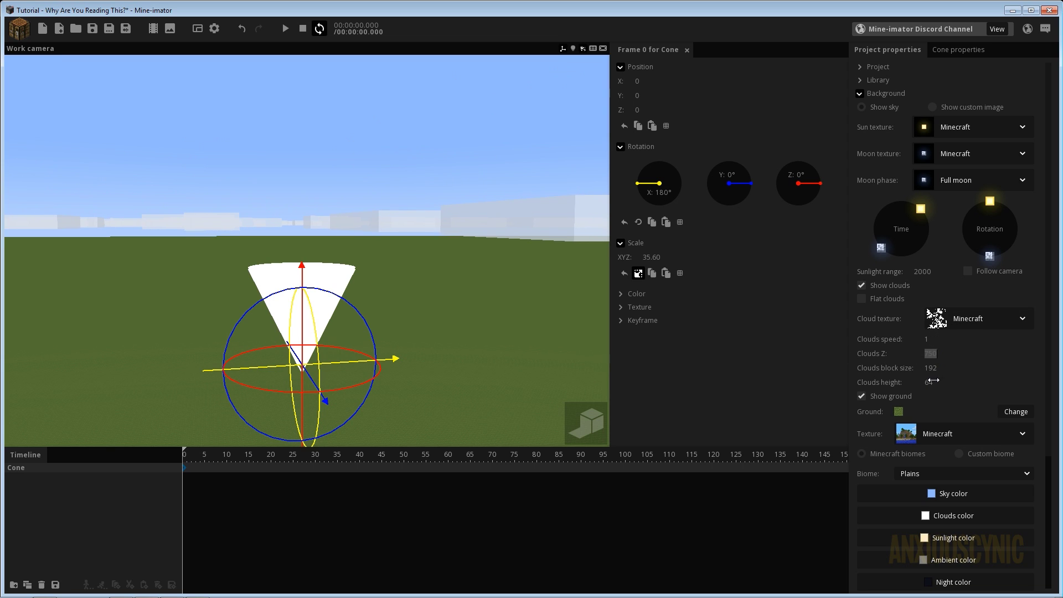
pyautogui.moveTo(937, 371); pyautogui.dragTo(999, 362)
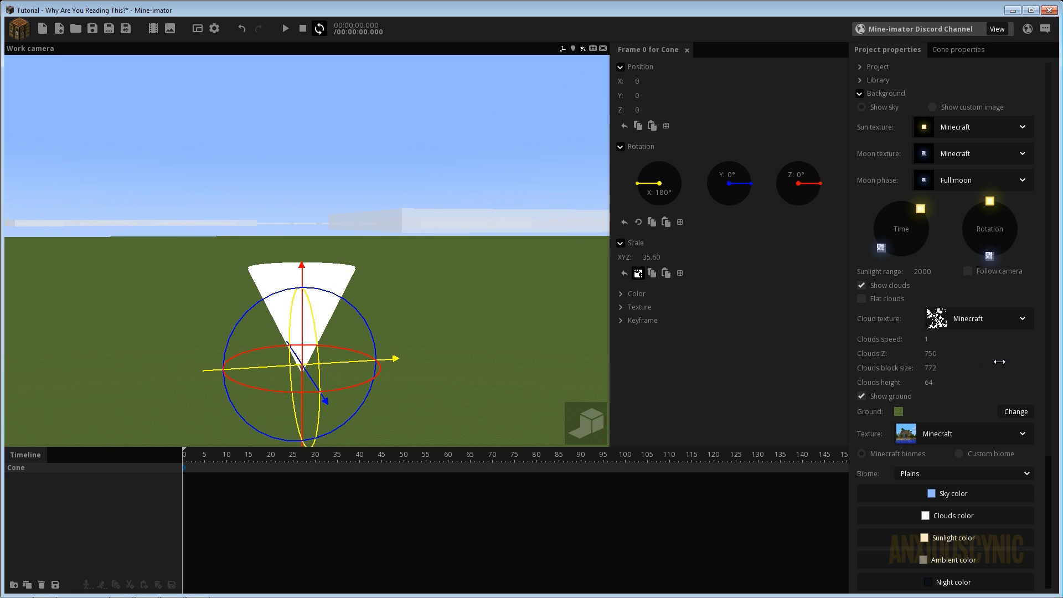
pyautogui.moveTo(487, 291); pyautogui.dragTo(493, 280, button='right')
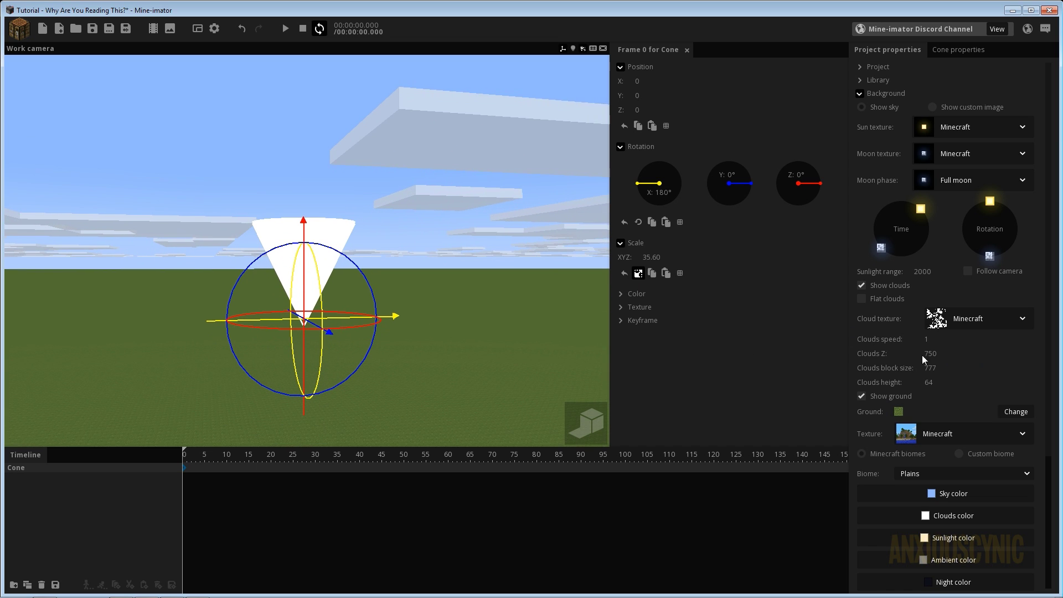
pyautogui.moveTo(926, 367); pyautogui.dragTo(959, 398)
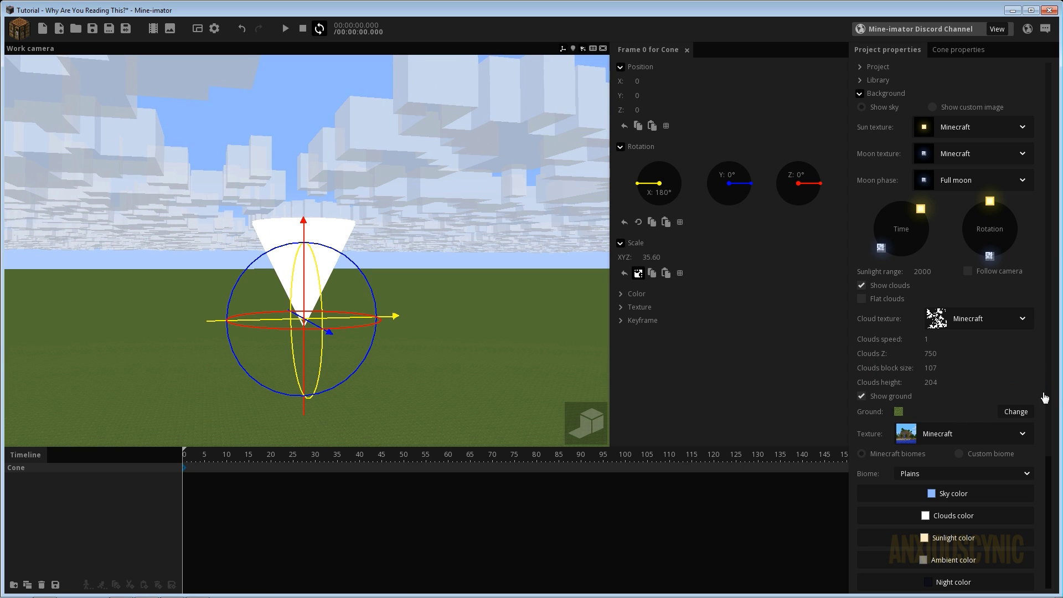
# Change the clouds colour to the grey 757575 and save the project.
pyautogui.scroll(-3, 1049, 410)
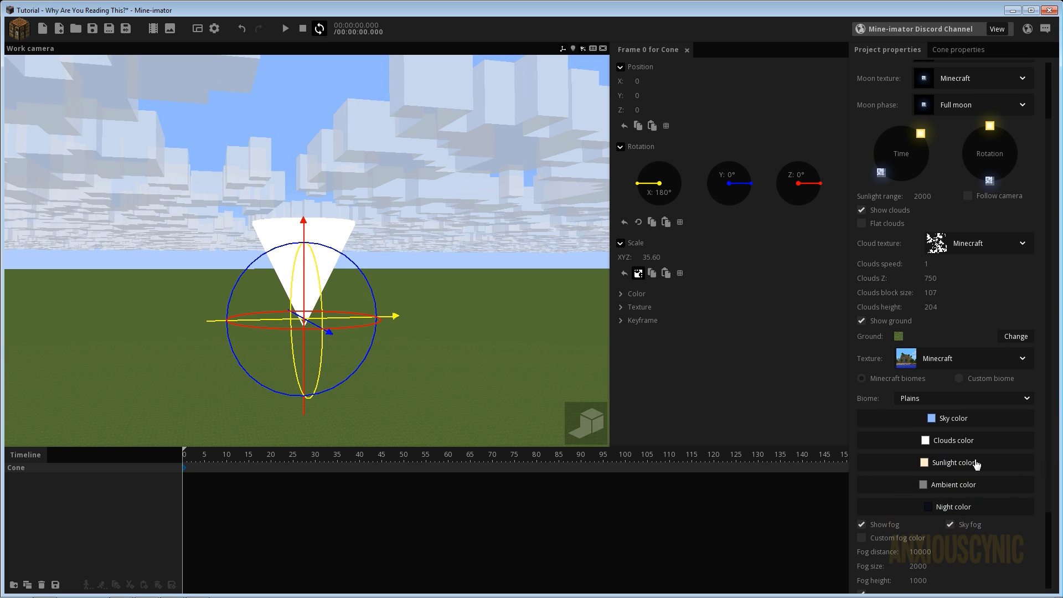
pyautogui.click(926, 441)
pyautogui.moveTo(515, 337); pyautogui.dragTo(387, 297)
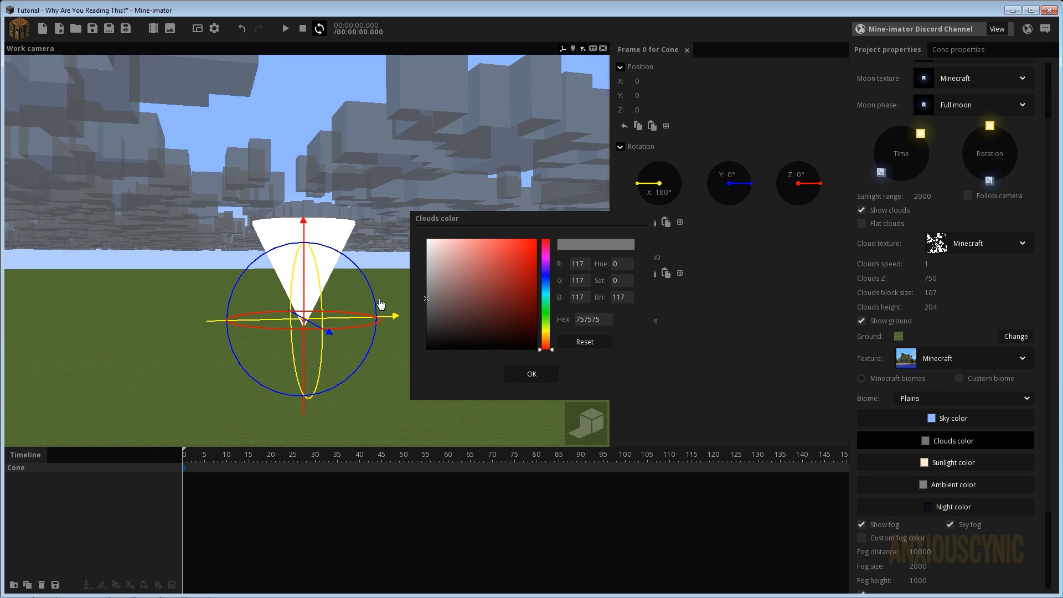
pyautogui.click(535, 375)
pyautogui.click(92, 28)
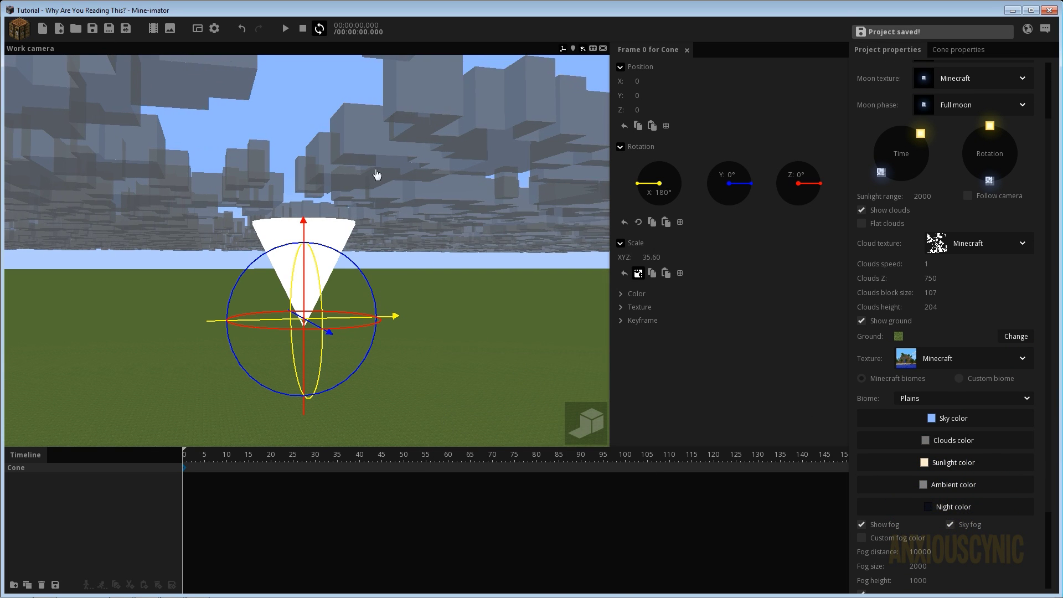
# Set the cone's uniform scale to 53 so it reaches the clouds, and save the project.
pyautogui.moveTo(375, 174); pyautogui.dragTo(437, 233, button='right')
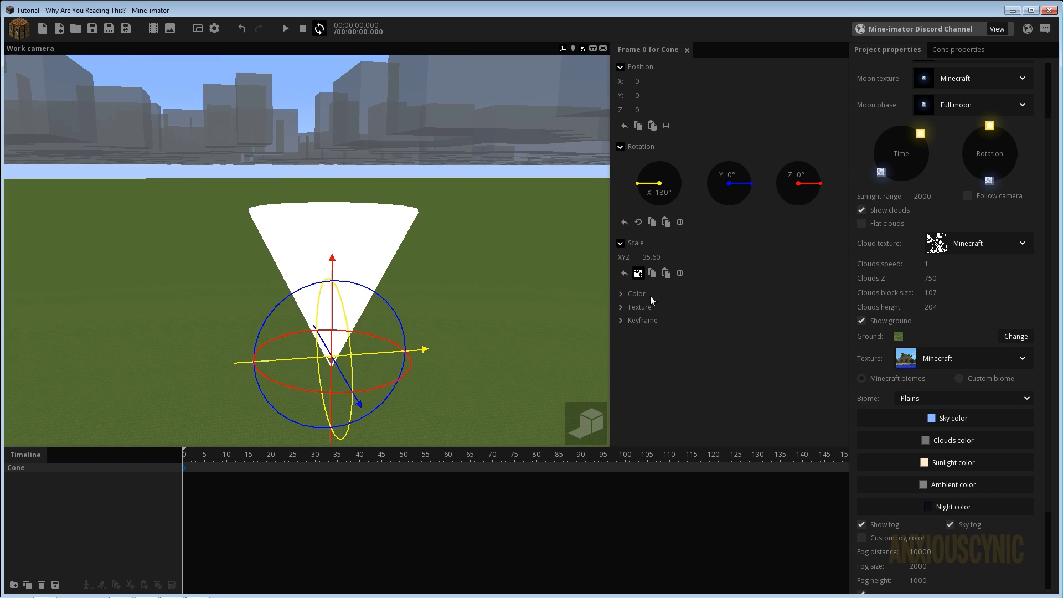
pyautogui.moveTo(654, 258); pyautogui.dragTo(660, 258)
pyautogui.click(661, 258)
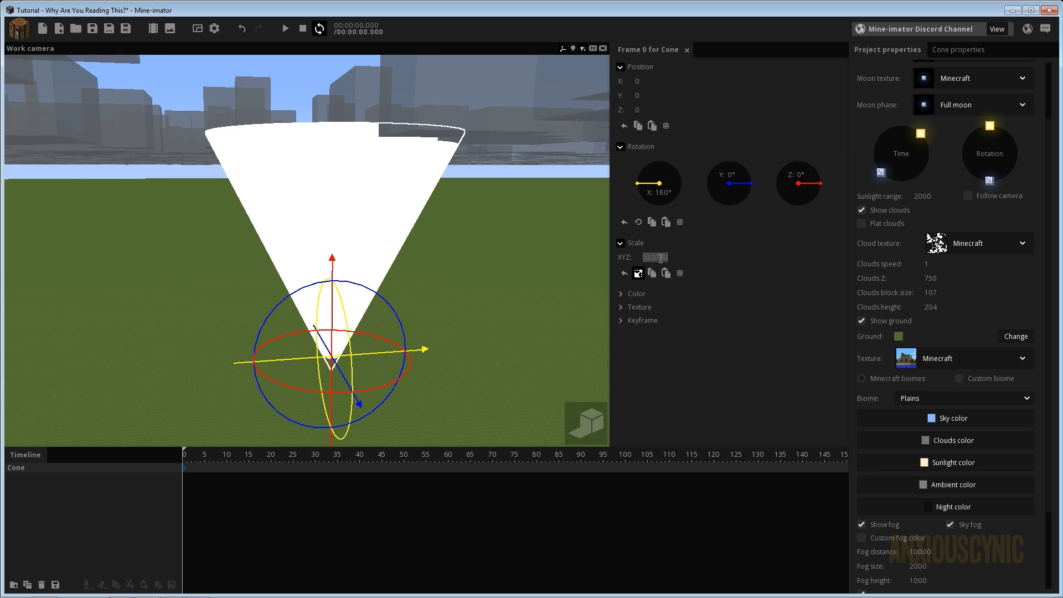
pyautogui.write('53')
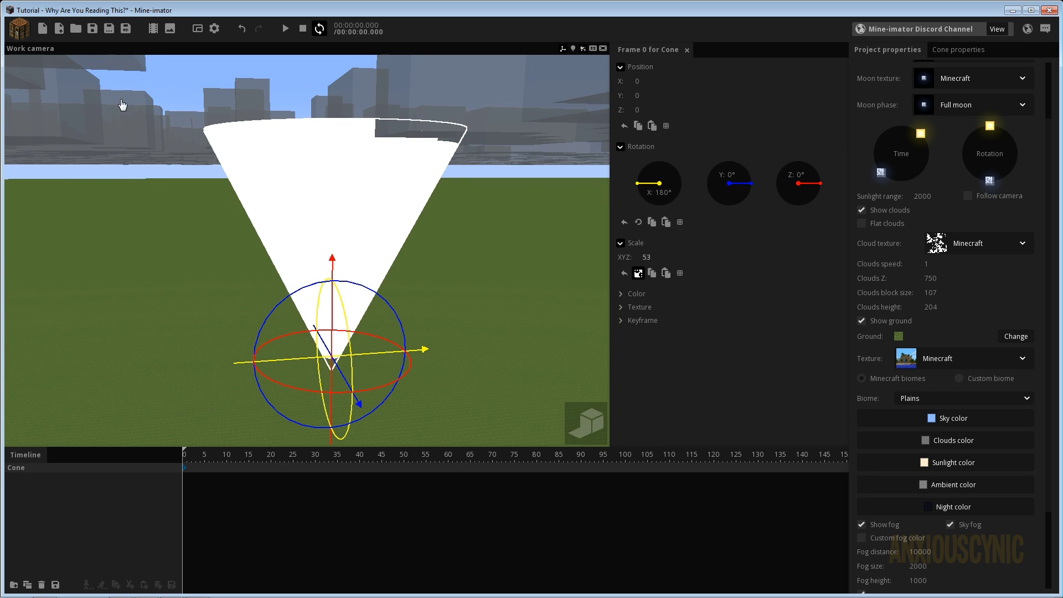
pyautogui.click(92, 28)
pyautogui.moveTo(458, 231); pyautogui.dragTo(421, 234, button='middle')
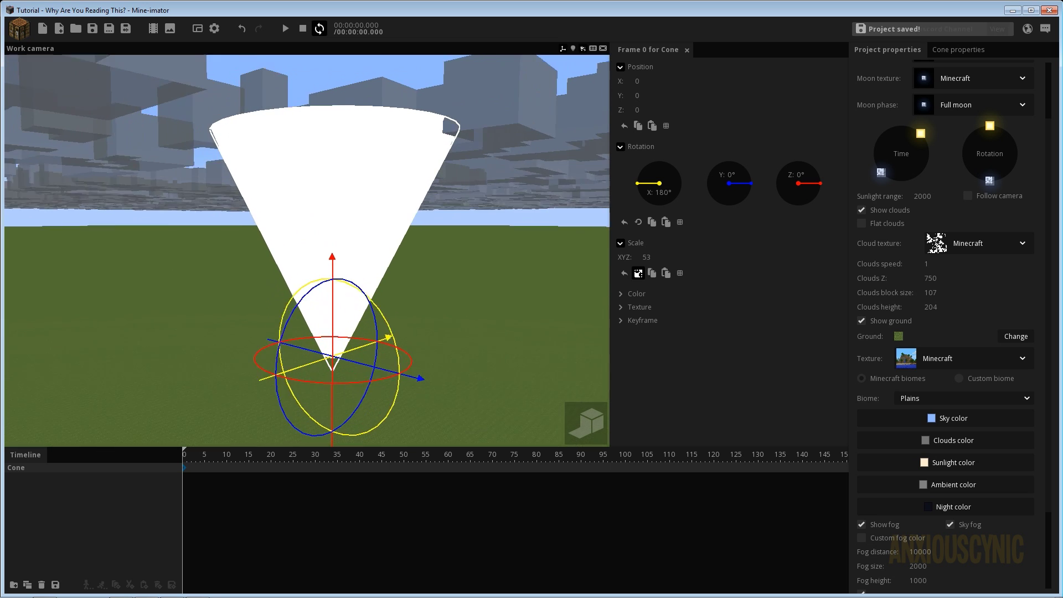
# Unlink the cone's scale axes, set its X and Y scale to 40, and save the project.
pyautogui.click(638, 273)
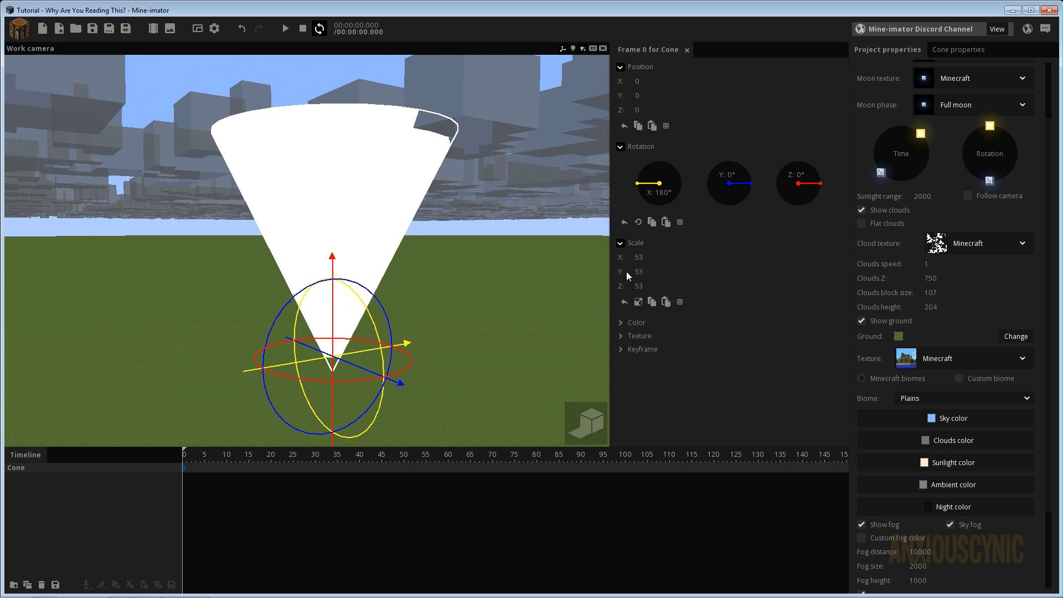
pyautogui.moveTo(642, 257); pyautogui.dragTo(642, 257)
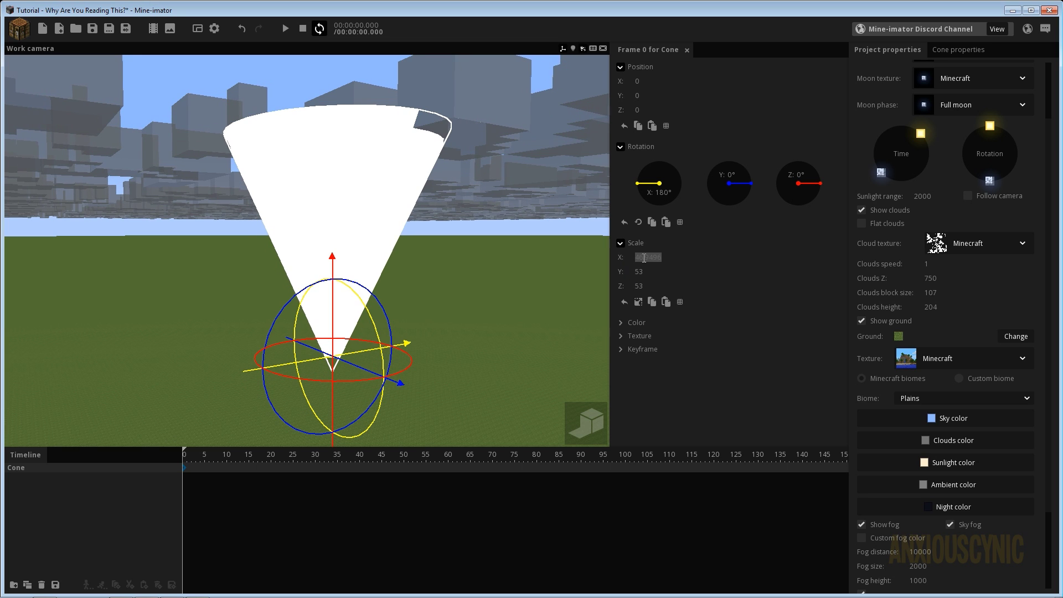
pyautogui.click(644, 258)
pyautogui.write('40')
pyautogui.click(638, 271)
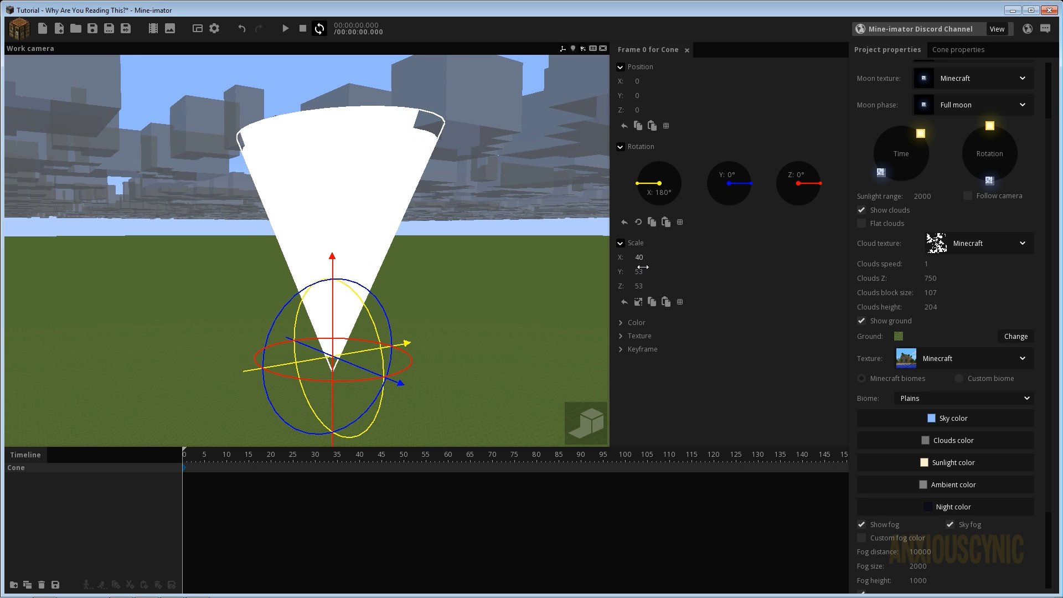
pyautogui.write('40')
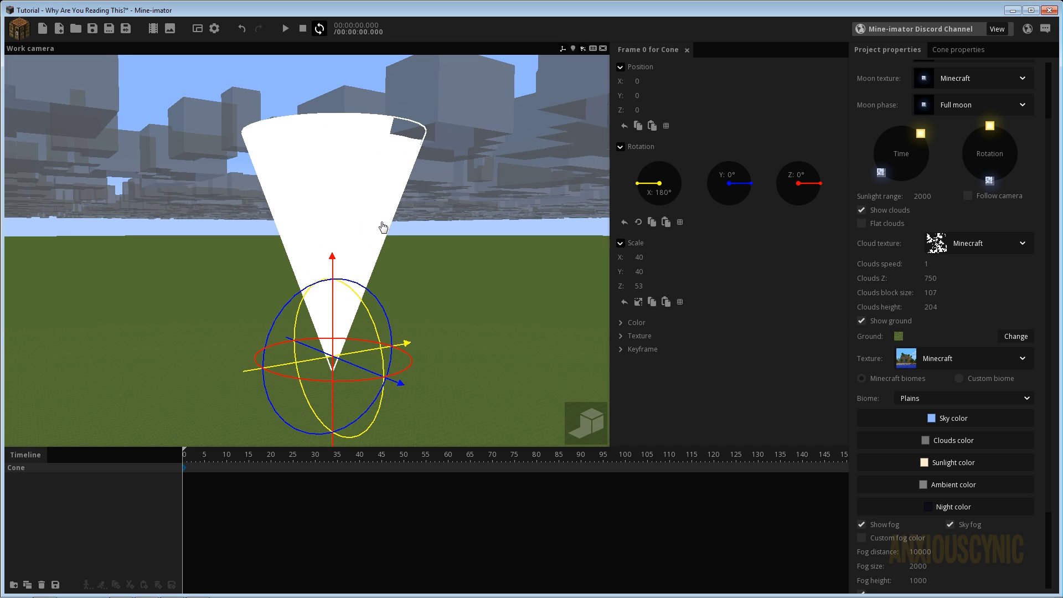
pyautogui.moveTo(382, 225); pyautogui.dragTo(387, 154, button='middle')
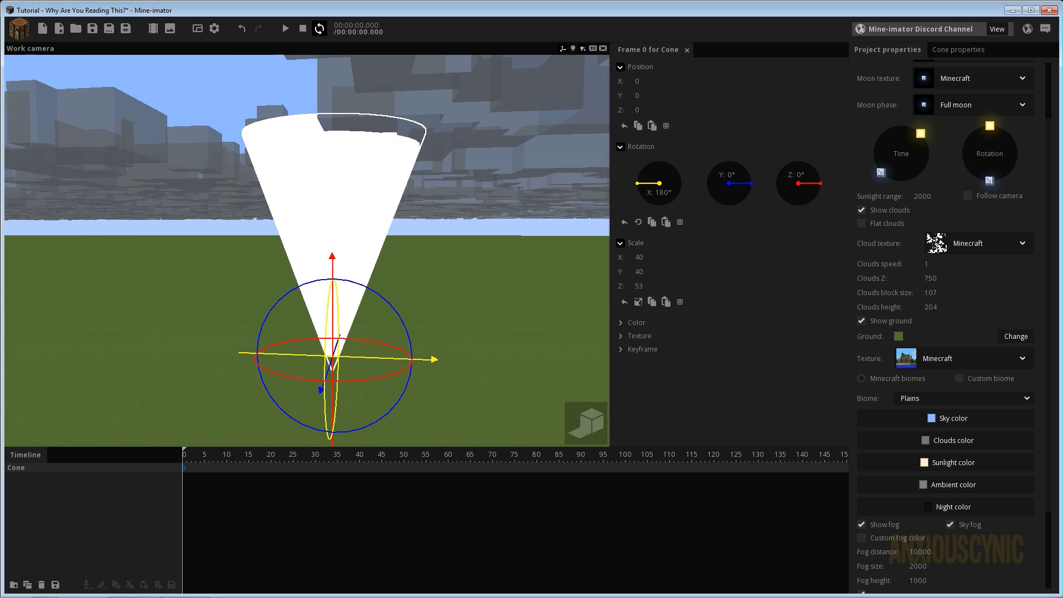
pyautogui.click(92, 29)
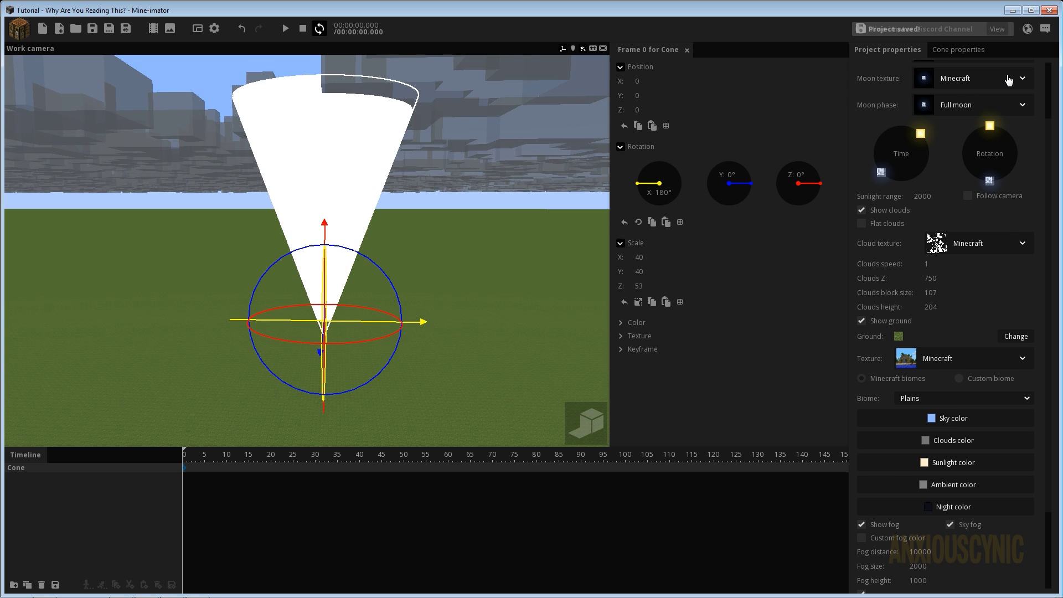
# Export the cone's texture map from the library as a PNG named cone in the Particles folder.
pyautogui.scroll(3, 1048, 98)
pyautogui.click(867, 94)
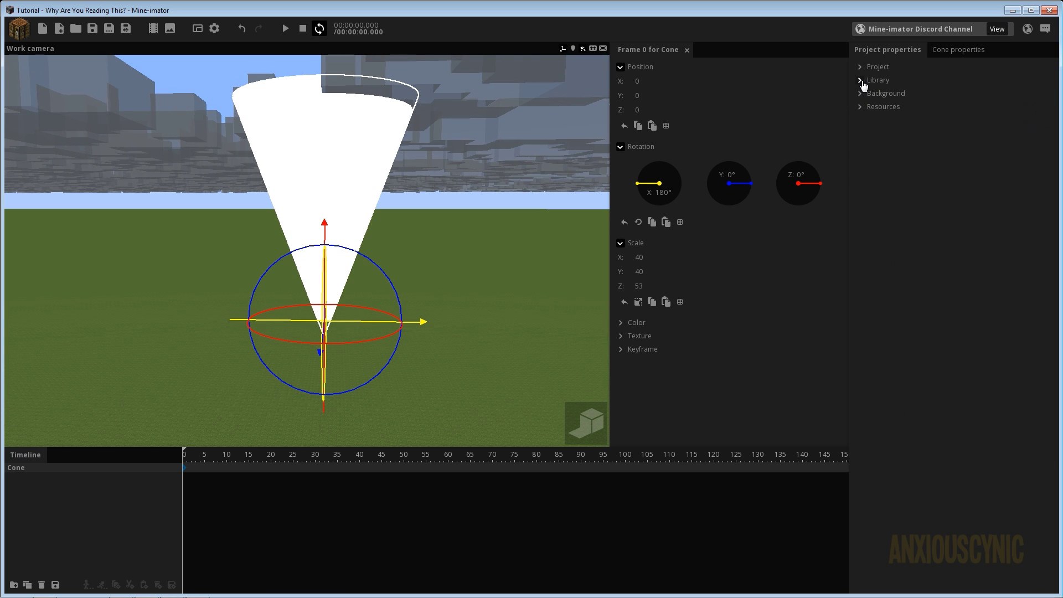
pyautogui.click(865, 80)
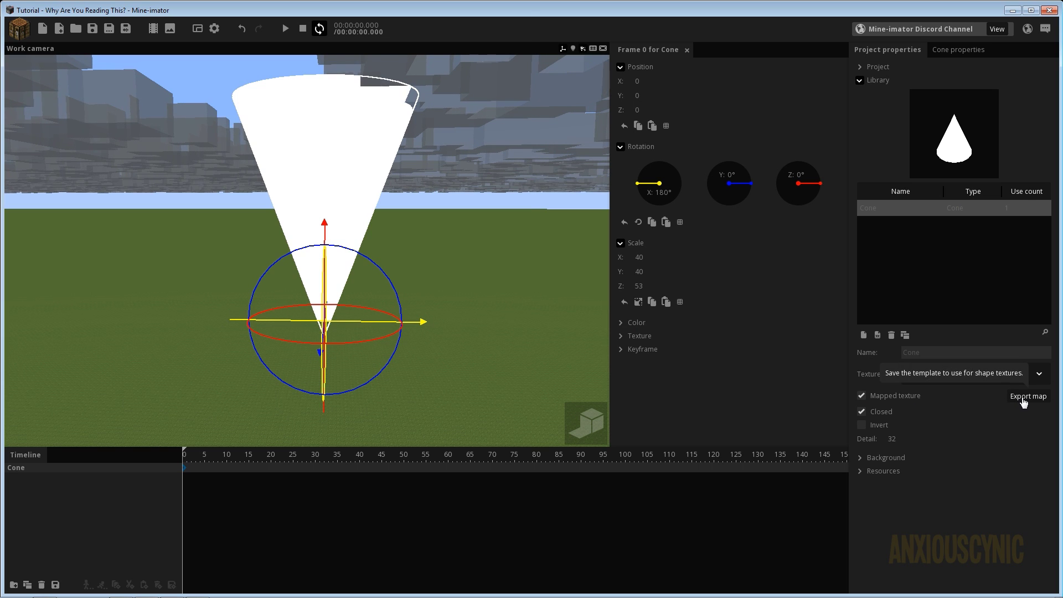
pyautogui.click(1023, 398)
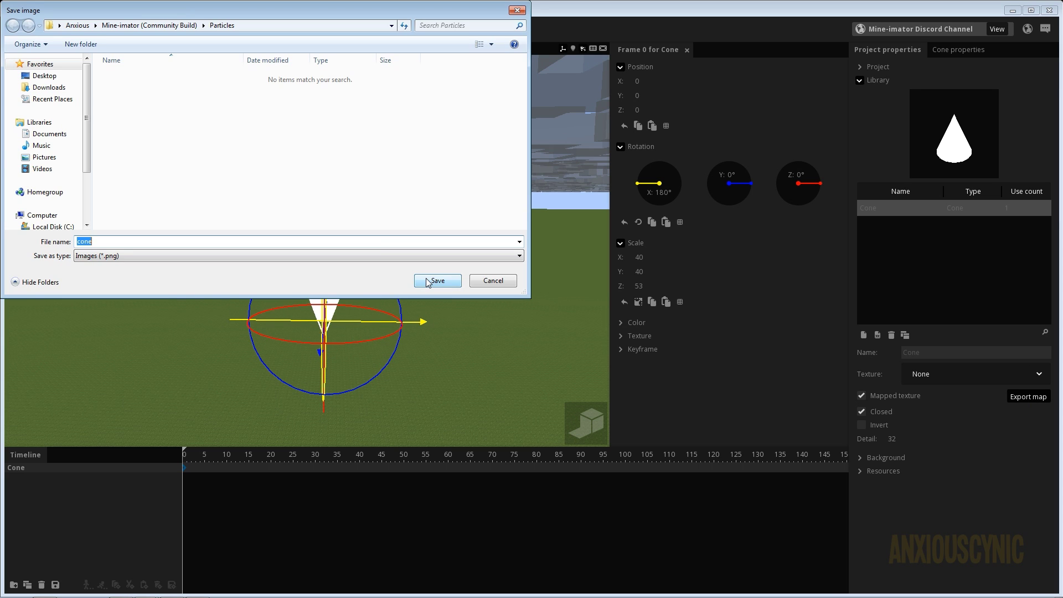
pyautogui.click(441, 281)
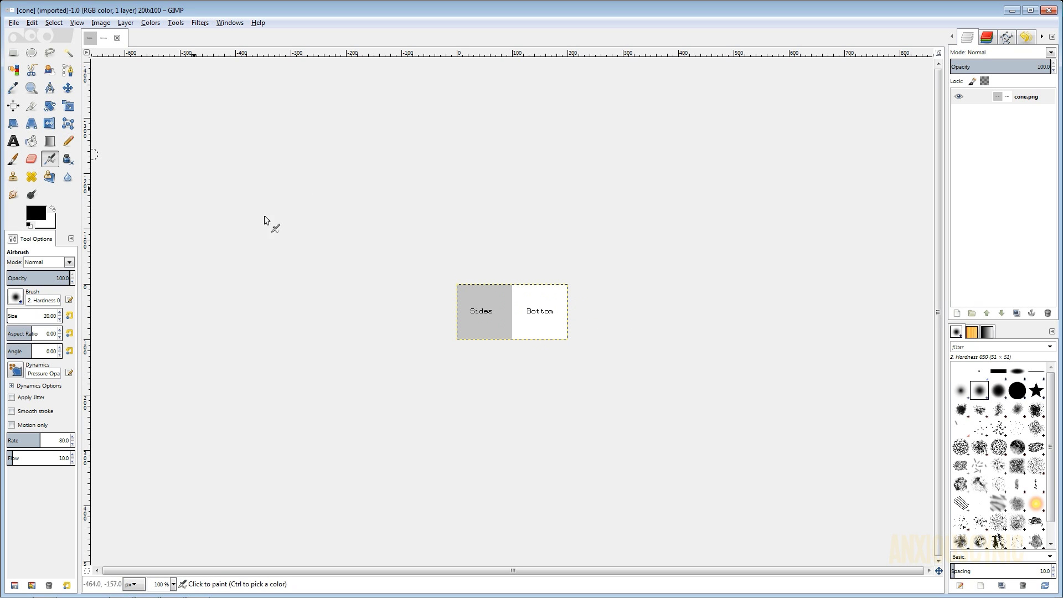
# In GIMP, choose the Pencil tool and add a transparent 200 × 100 px layer above cone.png, making it active.
pyautogui.click(31, 87)
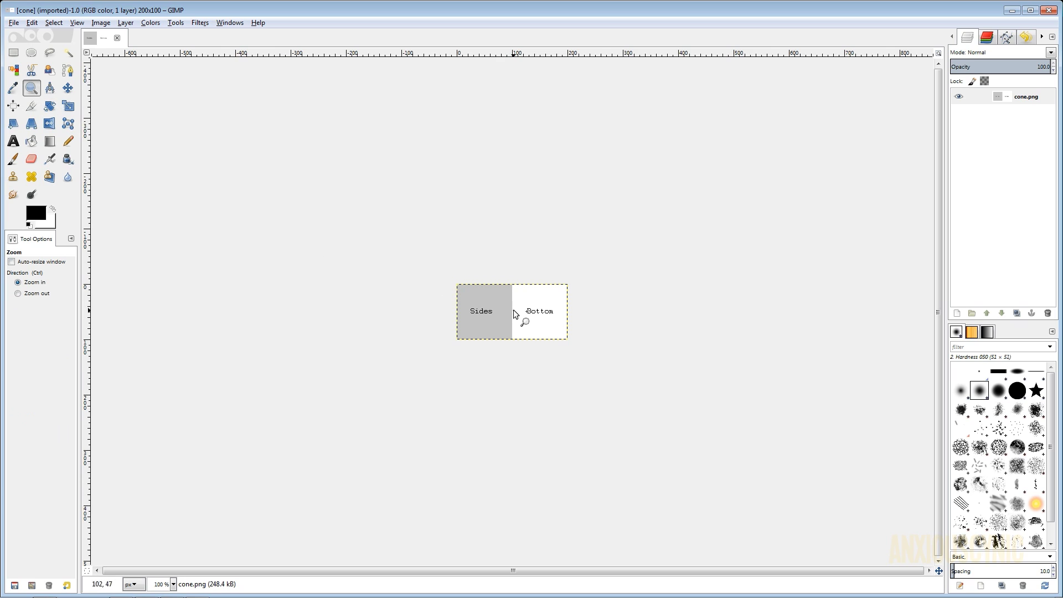
pyautogui.keyDown('ctrl'); pyautogui.scroll(1, 513, 310); pyautogui.keyUp('ctrl')
pyautogui.keyDown('ctrl'); pyautogui.scroll(1, 497, 310); pyautogui.keyUp('ctrl')
pyautogui.keyDown('ctrl'); pyautogui.scroll(3, 496, 310); pyautogui.keyUp('ctrl')
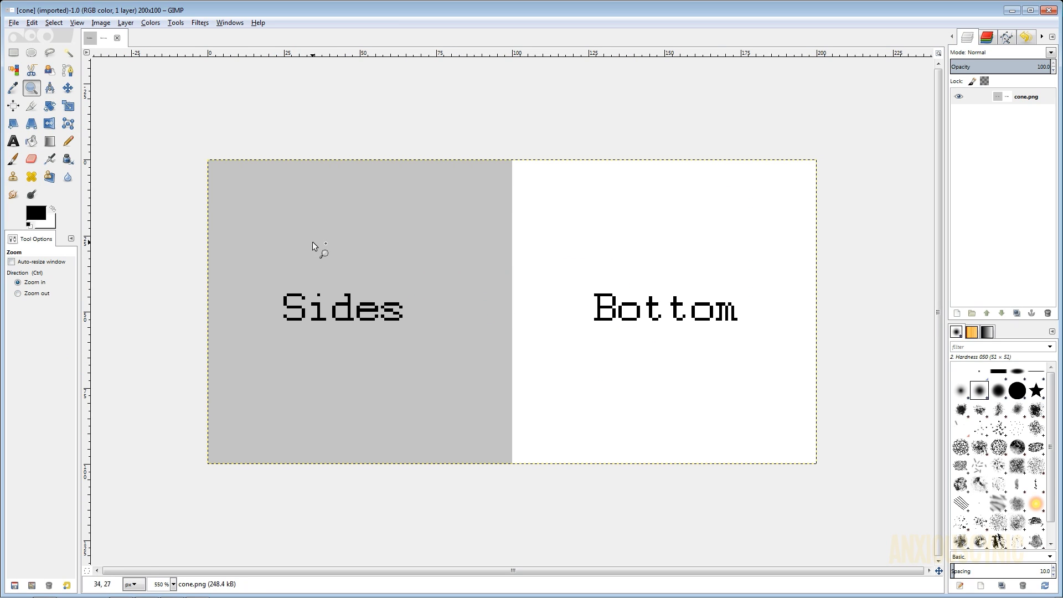
pyautogui.click(68, 141)
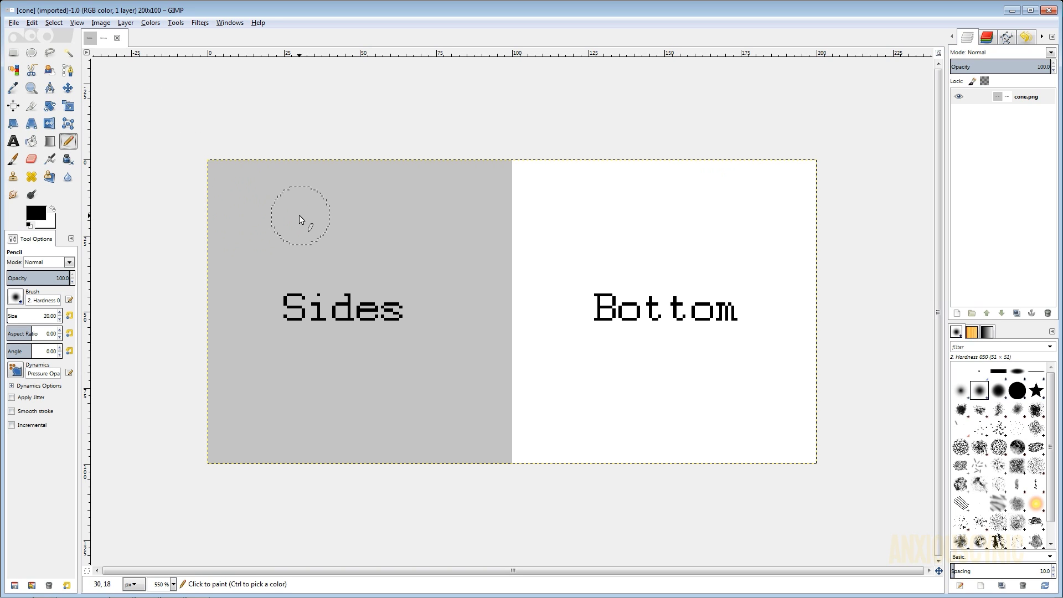
pyautogui.click(957, 313)
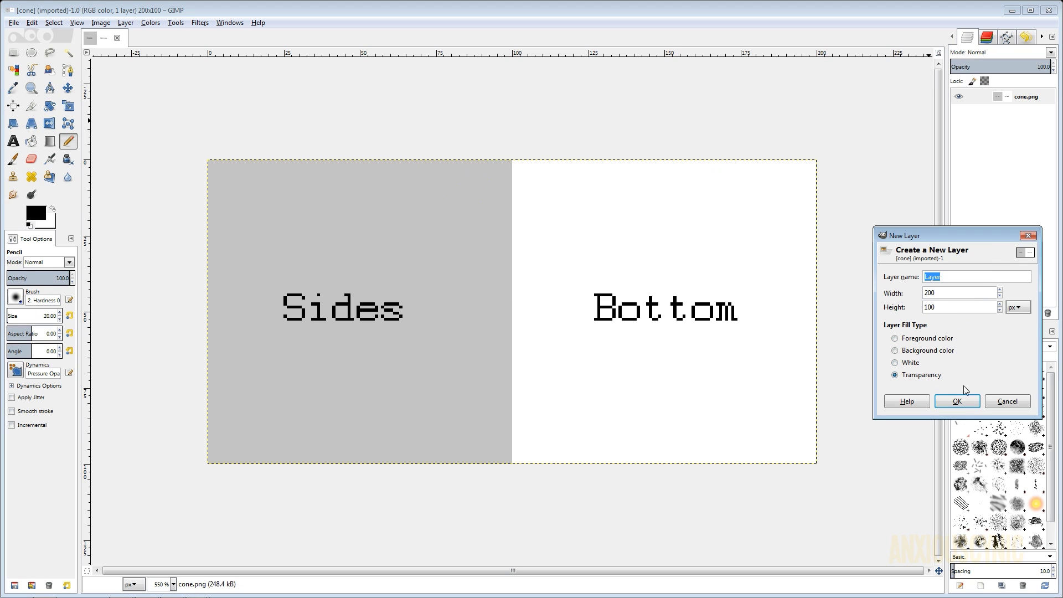
pyautogui.click(962, 401)
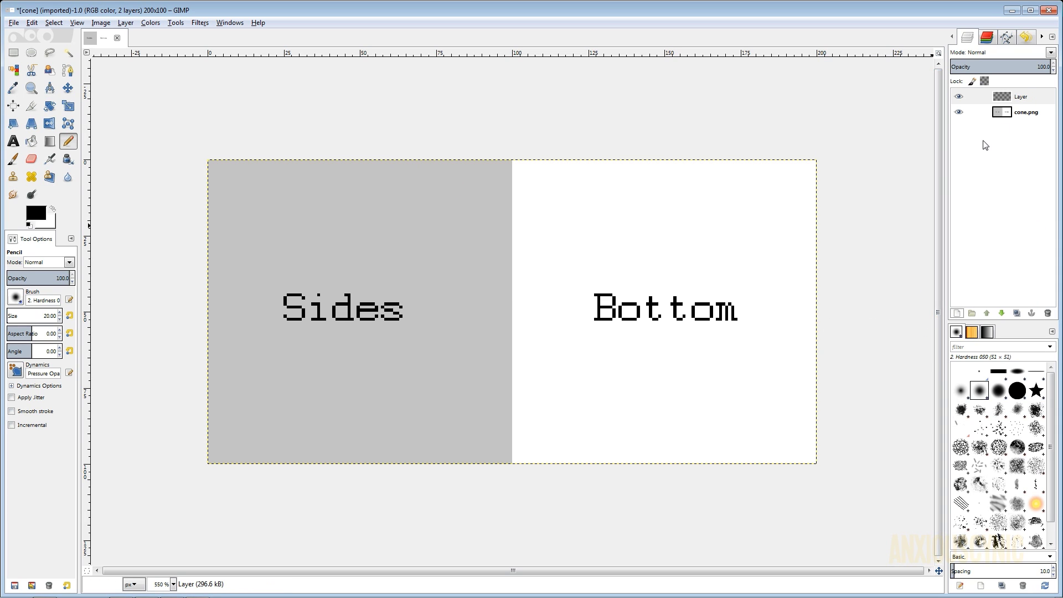
pyautogui.click(1016, 98)
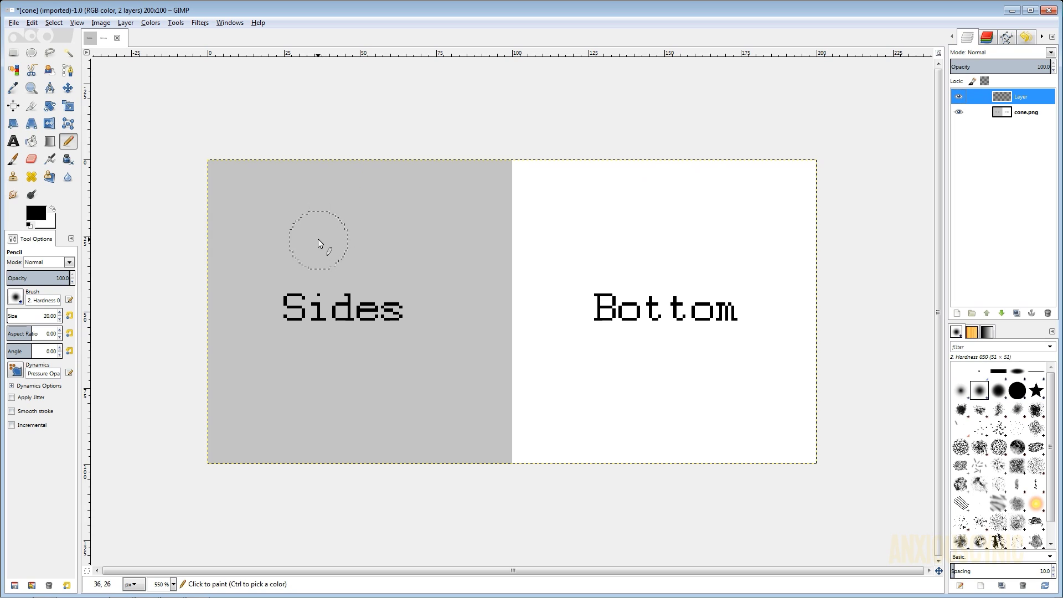
# Change the foreground colour to the dark brownish grey 44403a.
pyautogui.click(37, 214)
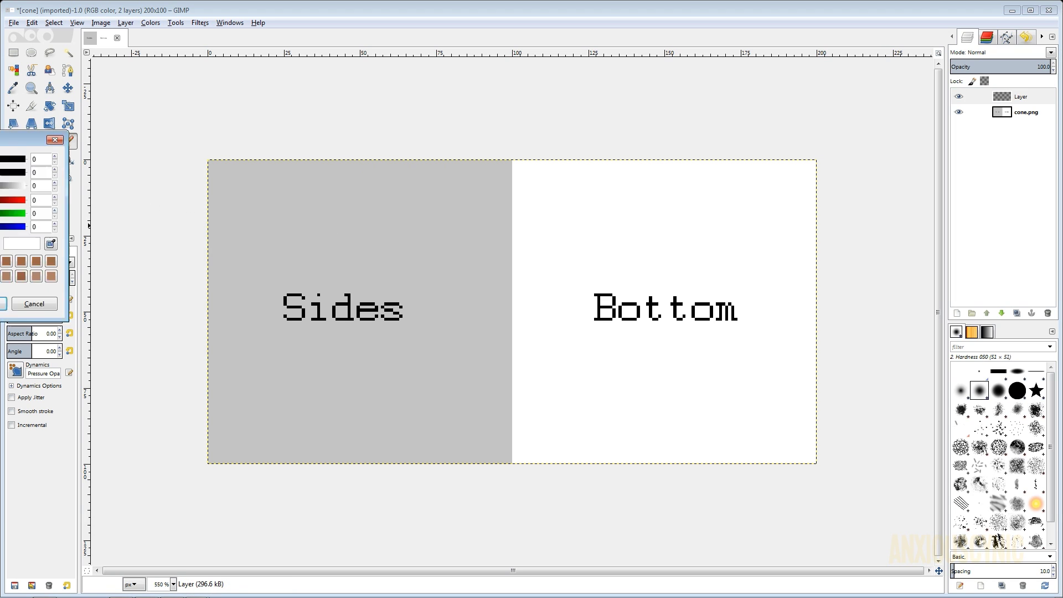
pyautogui.moveTo(400, 124); pyautogui.dragTo(633, 91)
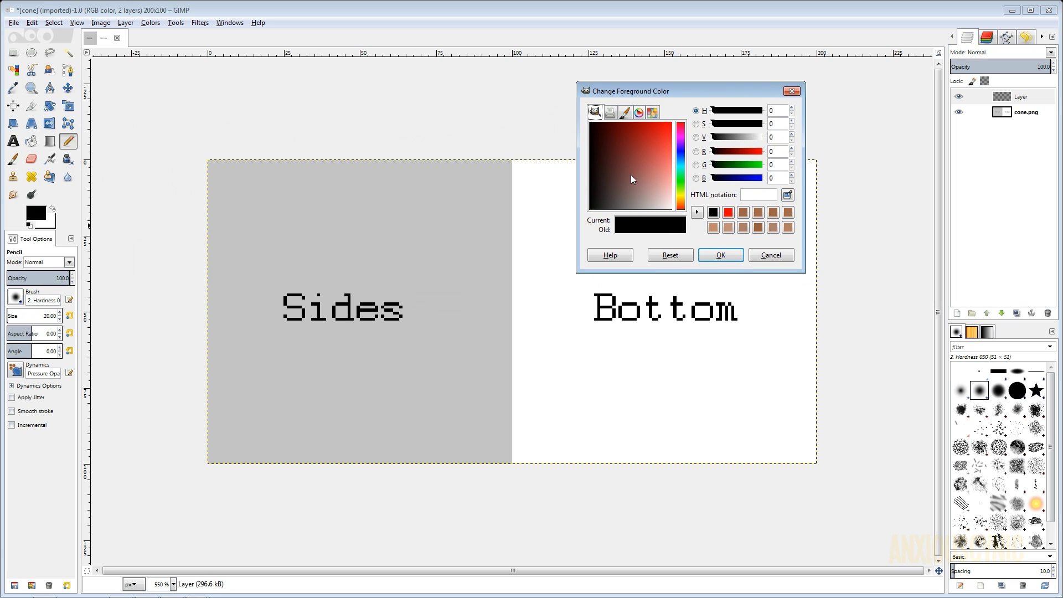
pyautogui.moveTo(663, 184); pyautogui.dragTo(618, 148)
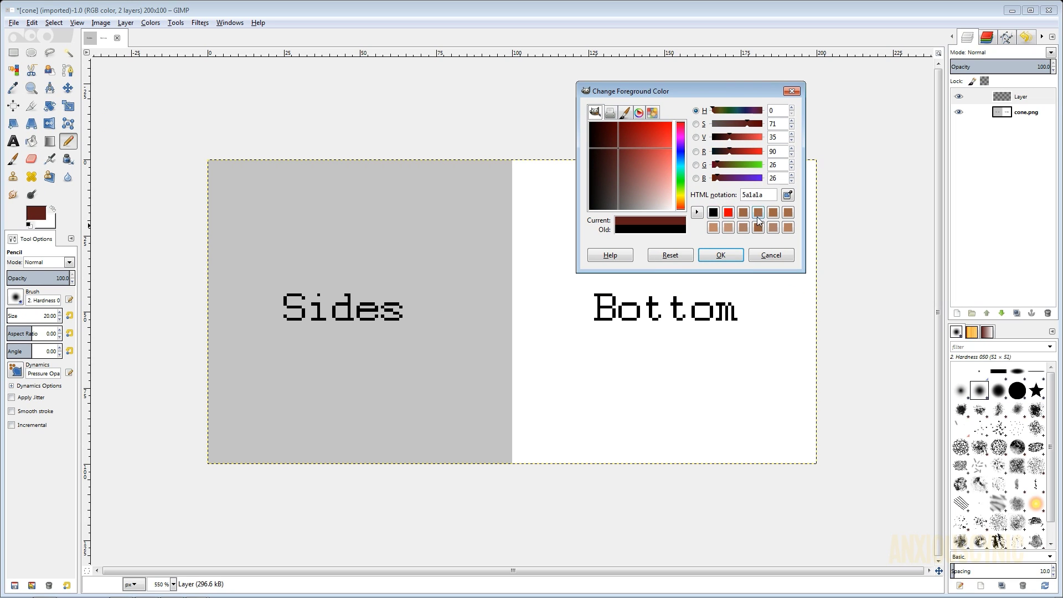
pyautogui.click(772, 212)
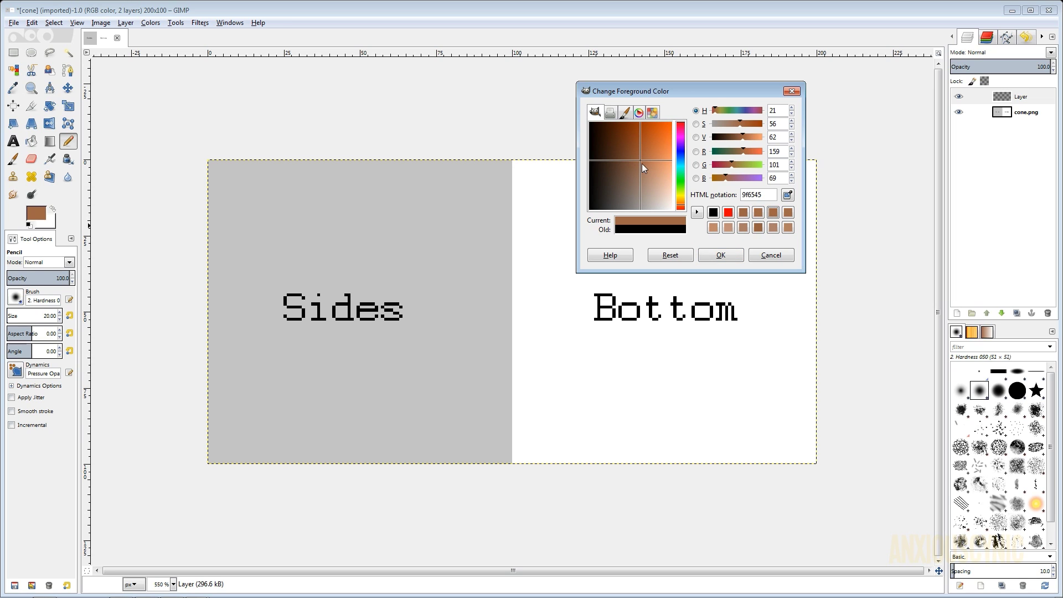
pyautogui.moveTo(642, 164); pyautogui.dragTo(615, 137)
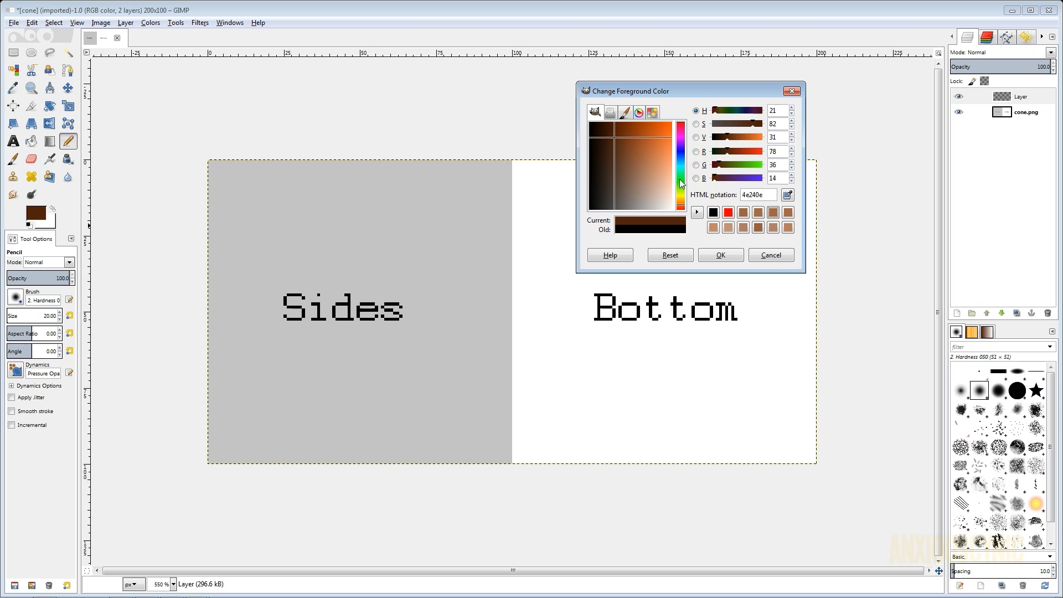
pyautogui.moveTo(680, 178); pyautogui.dragTo(680, 204)
pyautogui.moveTo(619, 149); pyautogui.dragTo(597, 168)
pyautogui.moveTo(603, 161); pyautogui.dragTo(612, 196)
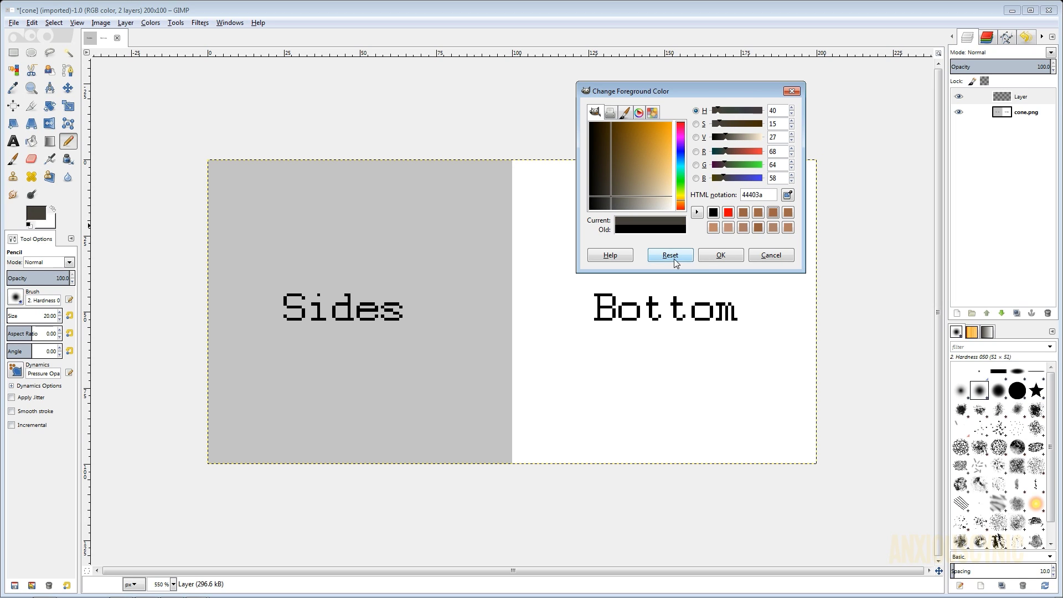
pyautogui.click(715, 256)
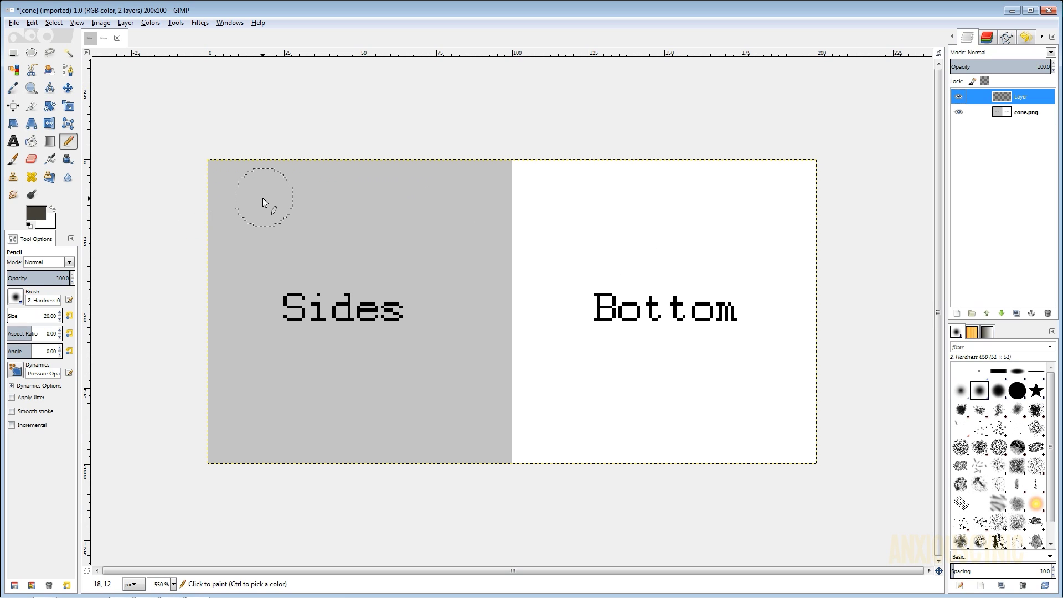
# Scribble dense horizontal pencil strokes over the Sides half of the template with a brush size of 1.
pyautogui.press('[')
pyautogui.press('[')
pyautogui.press('[')
pyautogui.press('[')
pyautogui.click(209, 169)
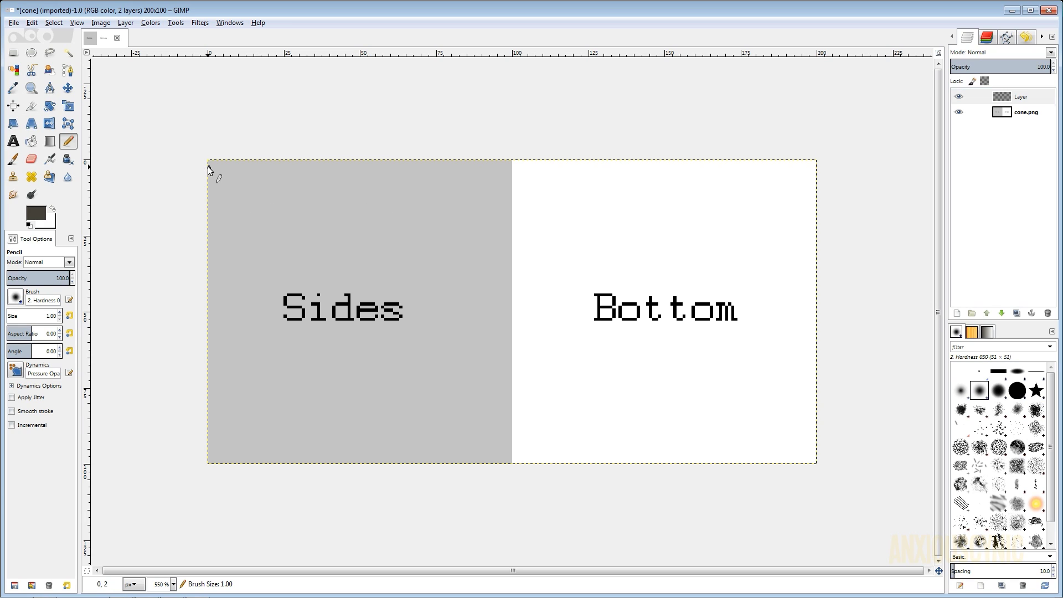
pyautogui.moveTo(498, 181)
pyautogui.mouseDown()
pyautogui.moveTo(228, 191)
pyautogui.moveTo(474, 204)
pyautogui.moveTo(232, 216)
pyautogui.moveTo(477, 228)
pyautogui.moveTo(225, 243)
pyautogui.moveTo(489, 255)
pyautogui.moveTo(223, 270)
pyautogui.moveTo(480, 284)
pyautogui.moveTo(240, 306)
pyautogui.moveTo(458, 320)
pyautogui.moveTo(208, 348)
pyautogui.moveTo(458, 362)
pyautogui.moveTo(241, 383)
pyautogui.moveTo(503, 392)
pyautogui.moveTo(218, 416)
pyautogui.moveTo(457, 422)
pyautogui.moveTo(214, 445)
pyautogui.moveTo(446, 445)
pyautogui.moveTo(211, 450)
pyautogui.moveTo(461, 459)
pyautogui.moveTo(251, 462)
pyautogui.moveTo(507, 462)
pyautogui.moveTo(224, 468)
pyautogui.moveTo(373, 464)
pyautogui.moveTo(225, 462)
pyautogui.mouseUp()
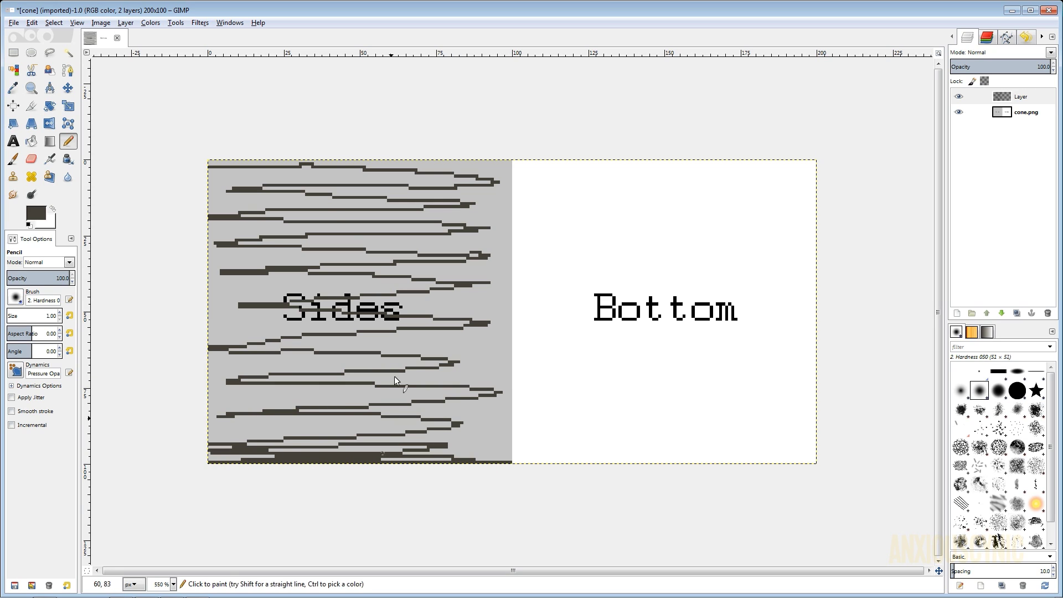
pyautogui.moveTo(244, 166)
pyautogui.mouseDown()
pyautogui.moveTo(213, 165)
pyautogui.moveTo(311, 167)
pyautogui.moveTo(214, 166)
pyautogui.moveTo(467, 179)
pyautogui.moveTo(481, 168)
pyautogui.moveTo(410, 165)
pyautogui.moveTo(520, 159)
pyautogui.moveTo(424, 171)
pyautogui.moveTo(520, 176)
pyautogui.moveTo(279, 182)
pyautogui.moveTo(243, 194)
pyautogui.moveTo(468, 197)
pyautogui.moveTo(185, 231)
pyautogui.moveTo(493, 230)
pyautogui.moveTo(322, 241)
pyautogui.moveTo(195, 292)
pyautogui.moveTo(492, 278)
pyautogui.moveTo(256, 307)
pyautogui.moveTo(523, 313)
pyautogui.moveTo(404, 328)
pyautogui.moveTo(445, 353)
pyautogui.moveTo(240, 362)
pyautogui.moveTo(485, 410)
pyautogui.moveTo(326, 437)
pyautogui.moveTo(240, 435)
pyautogui.moveTo(356, 417)
pyautogui.moveTo(477, 354)
pyautogui.moveTo(394, 320)
pyautogui.moveTo(193, 270)
pyautogui.moveTo(388, 223)
pyautogui.moveTo(379, 192)
pyautogui.moveTo(419, 185)
pyautogui.moveTo(291, 182)
pyautogui.mouseUp()
pyautogui.moveTo(379, 175)
pyautogui.mouseDown()
pyautogui.moveTo(539, 181)
pyautogui.moveTo(470, 208)
pyautogui.moveTo(323, 213)
pyautogui.mouseUp()
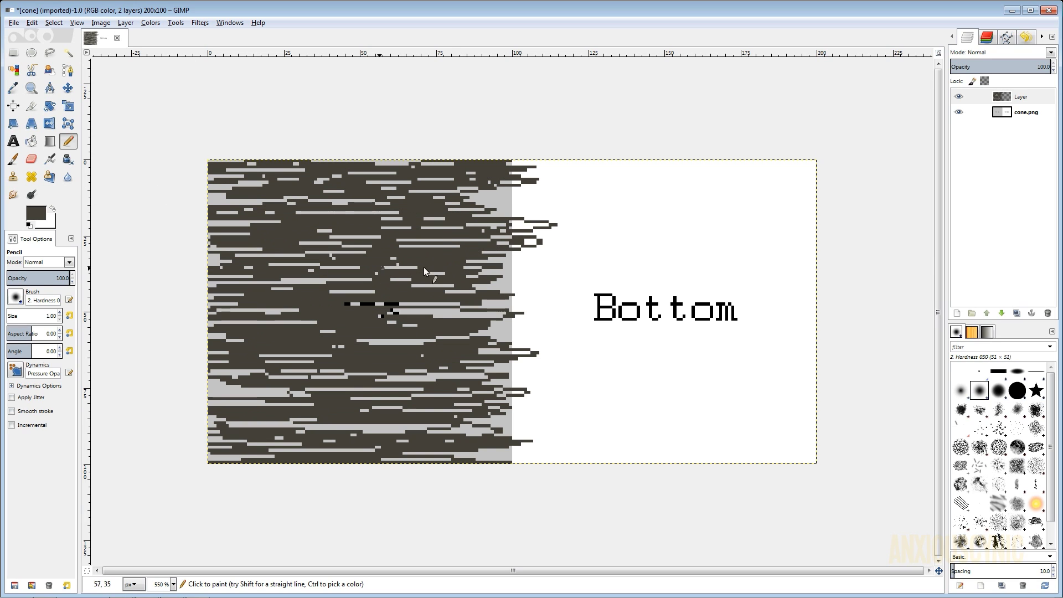
pyautogui.moveTo(424, 267)
pyautogui.mouseDown()
pyautogui.moveTo(410, 304)
pyautogui.moveTo(510, 318)
pyautogui.mouseUp()
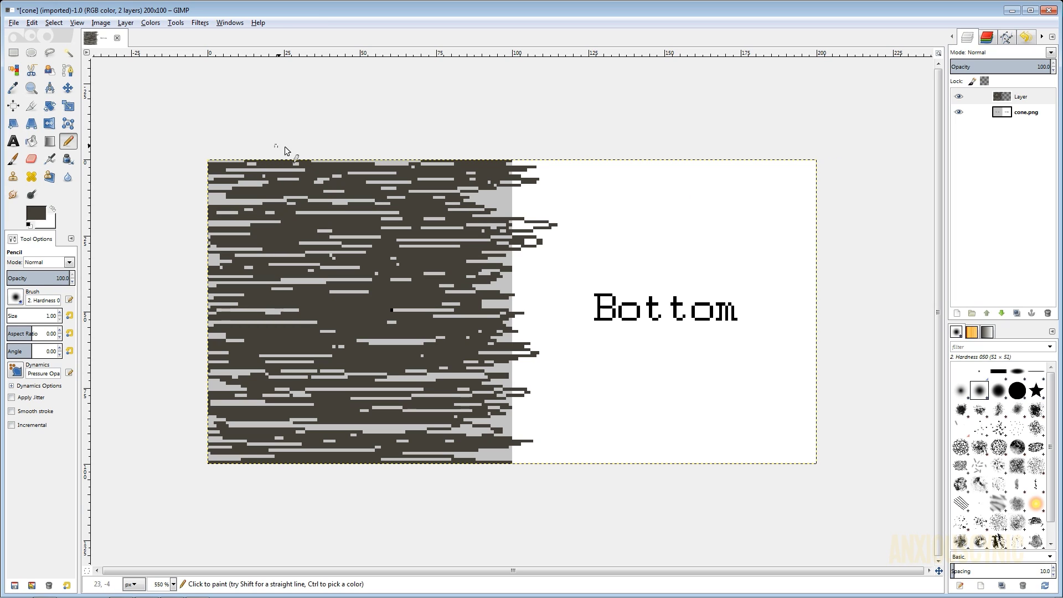
# Select a rectangle of about 71 × 104 px over the strokes beyond x = 51 and cut it from the new layer.
pyautogui.press('r')
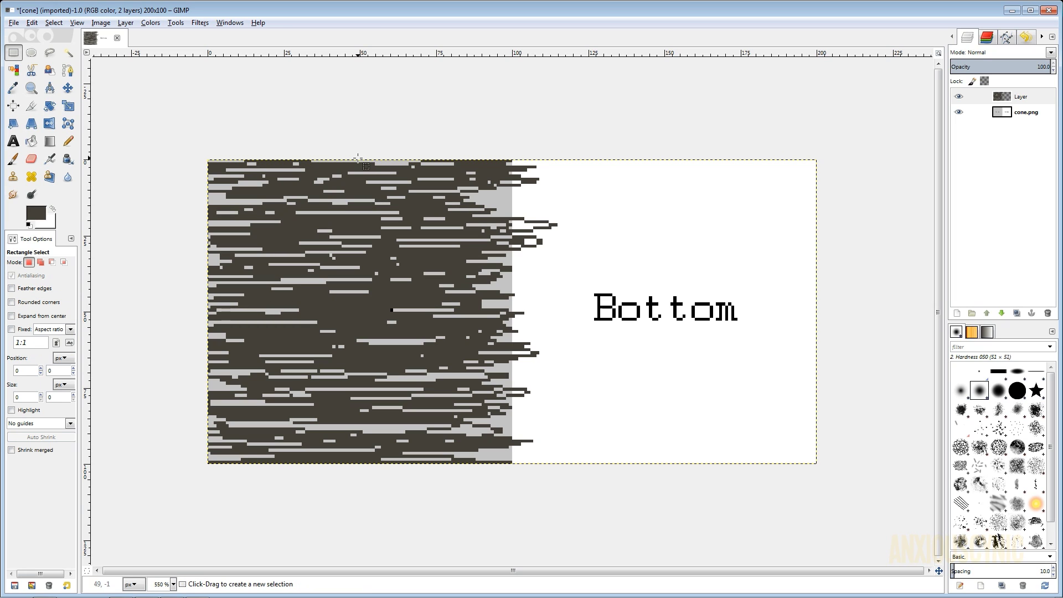
pyautogui.moveTo(364, 157); pyautogui.dragTo(578, 471)
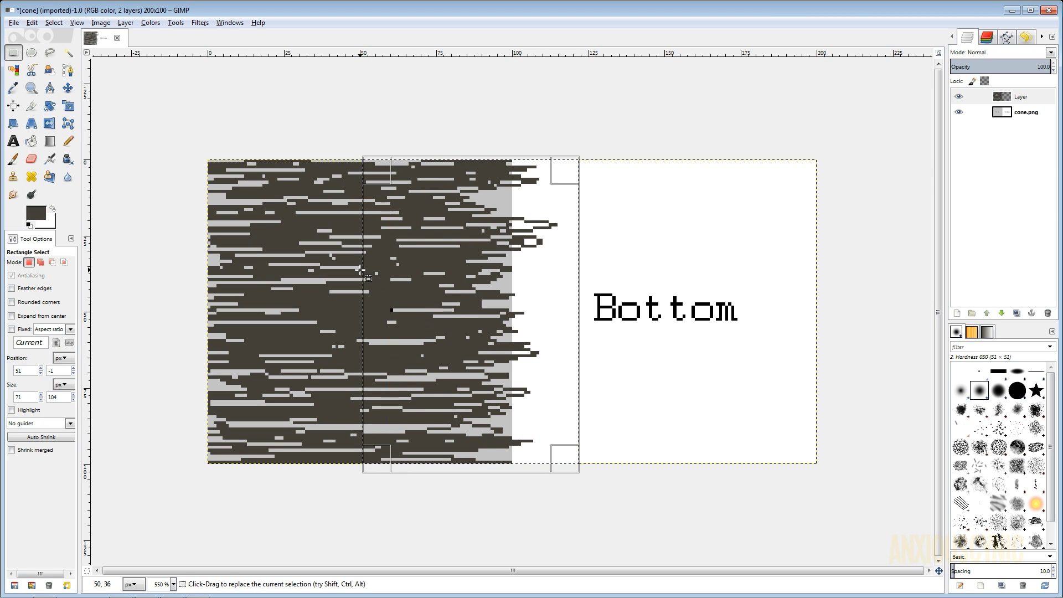
pyautogui.moveTo(363, 269); pyautogui.dragTo(375, 224)
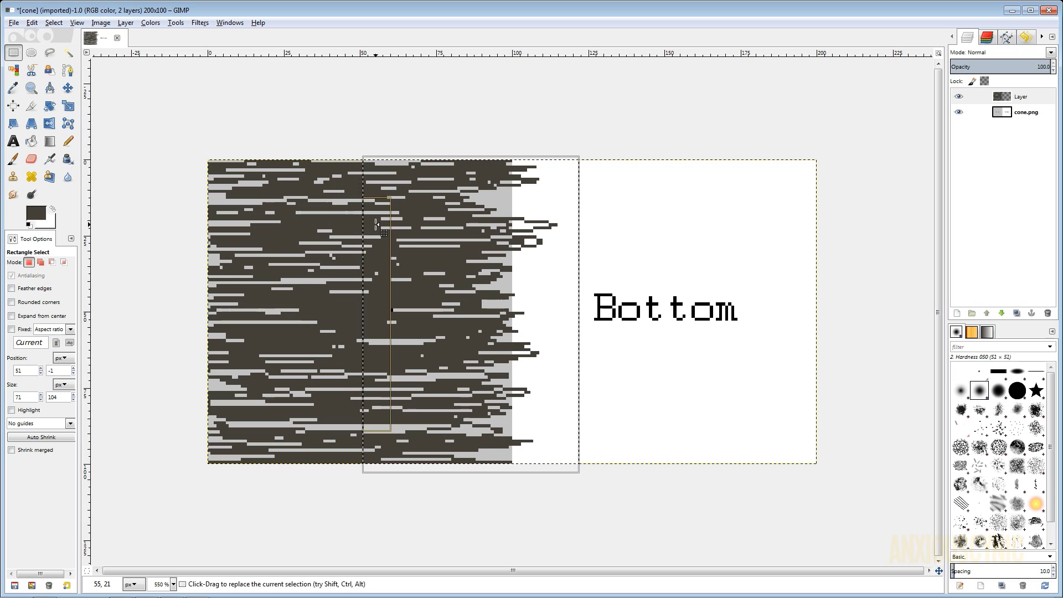
pyautogui.click(1014, 96)
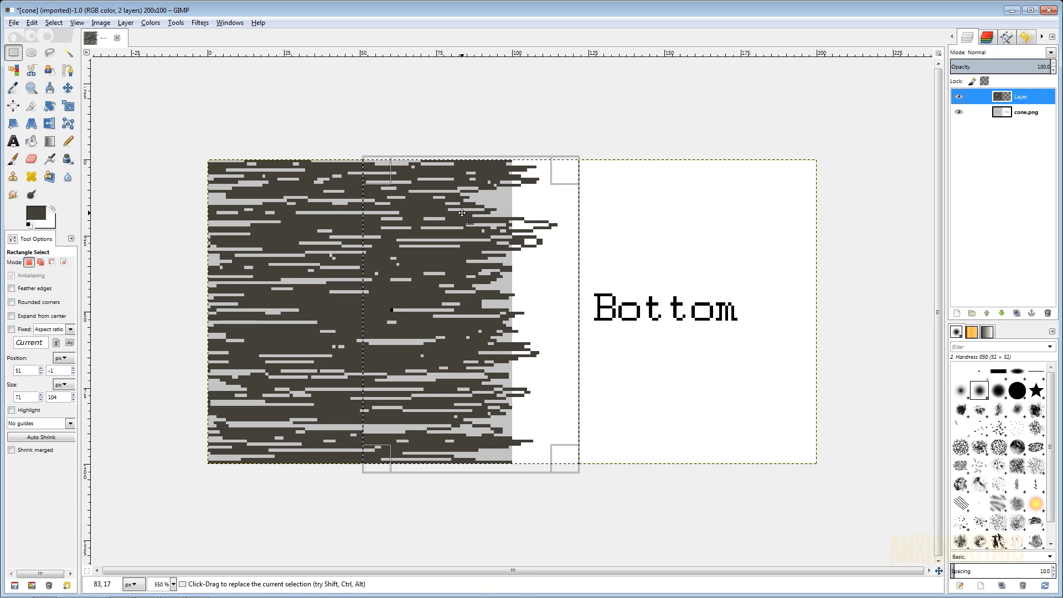
pyautogui.press('x')
pyautogui.hotkey('ctrl', 'x')
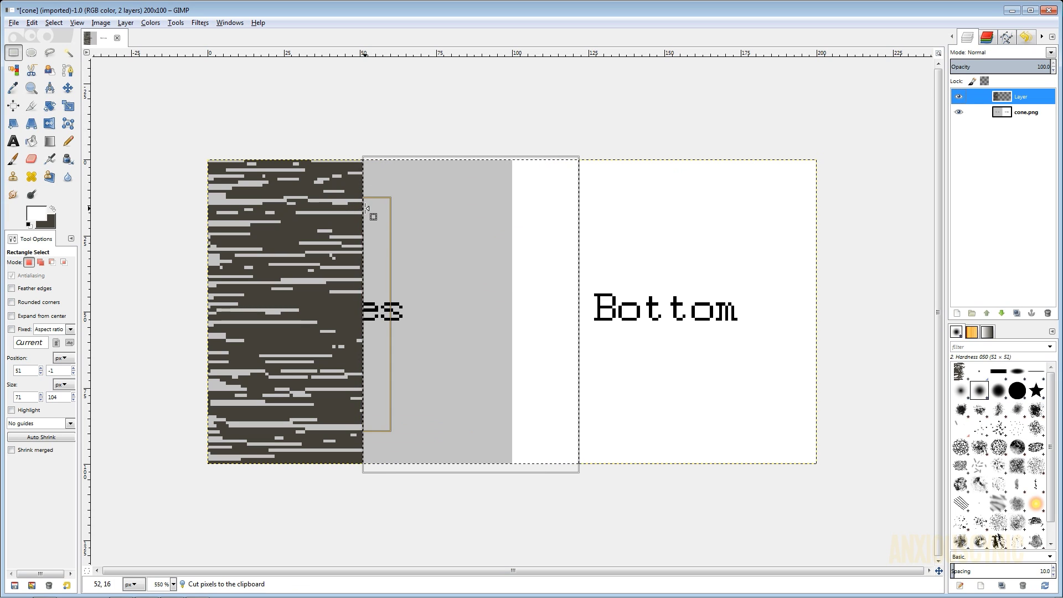
# Replace the selection with a 51 × 100 px rectangle over the pencil strokes, then copy and paste them as a floating selection.
pyautogui.click(243, 188)
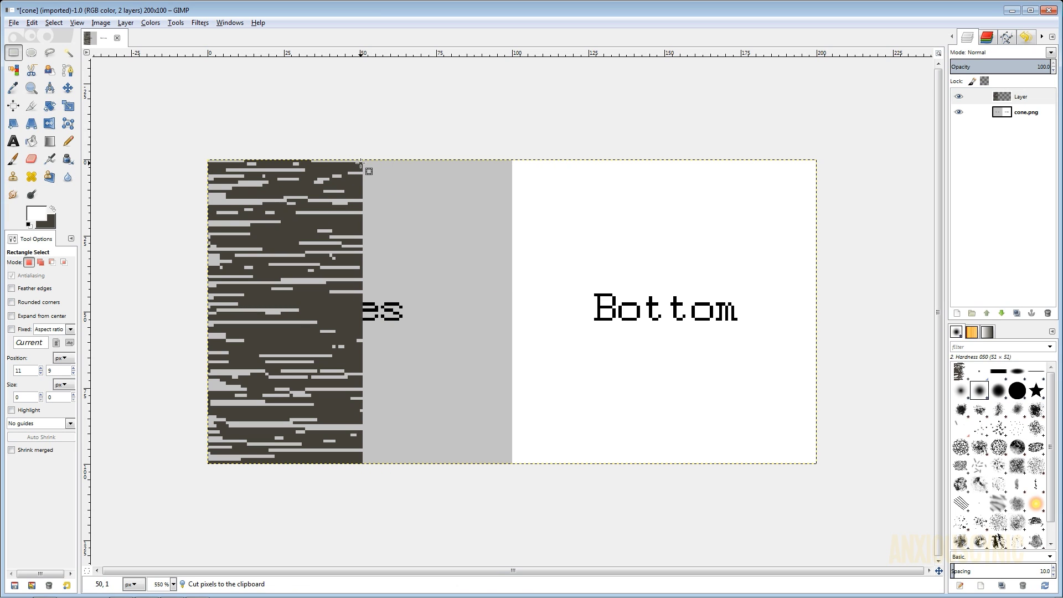
pyautogui.moveTo(363, 160); pyautogui.dragTo(208, 464)
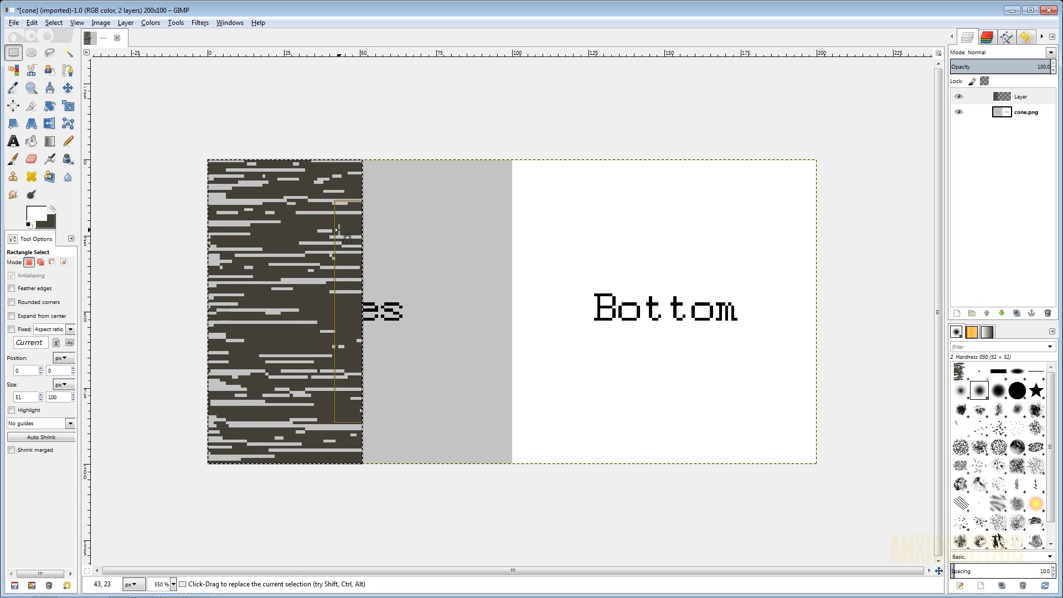
pyautogui.press('ctrl')
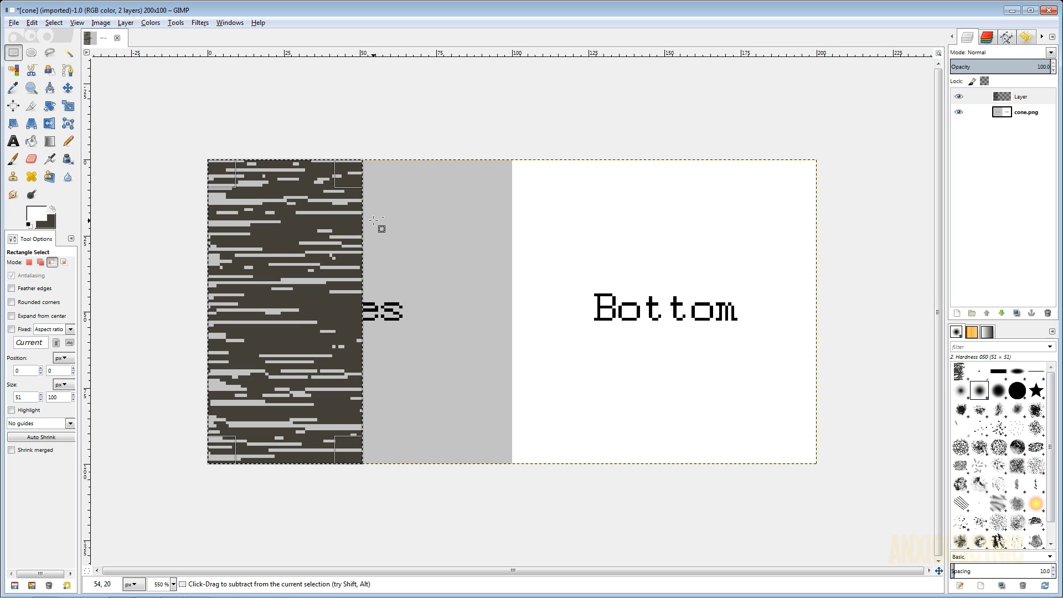
pyautogui.hotkey('ctrl', 'c')
pyautogui.hotkey('ctrl', 'v')
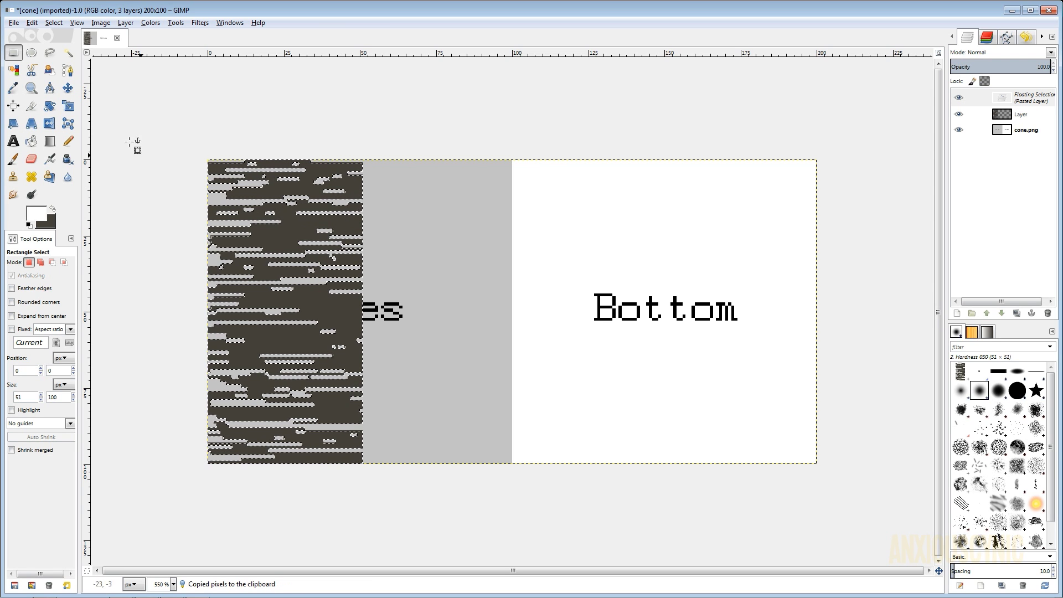
pyautogui.press('m')
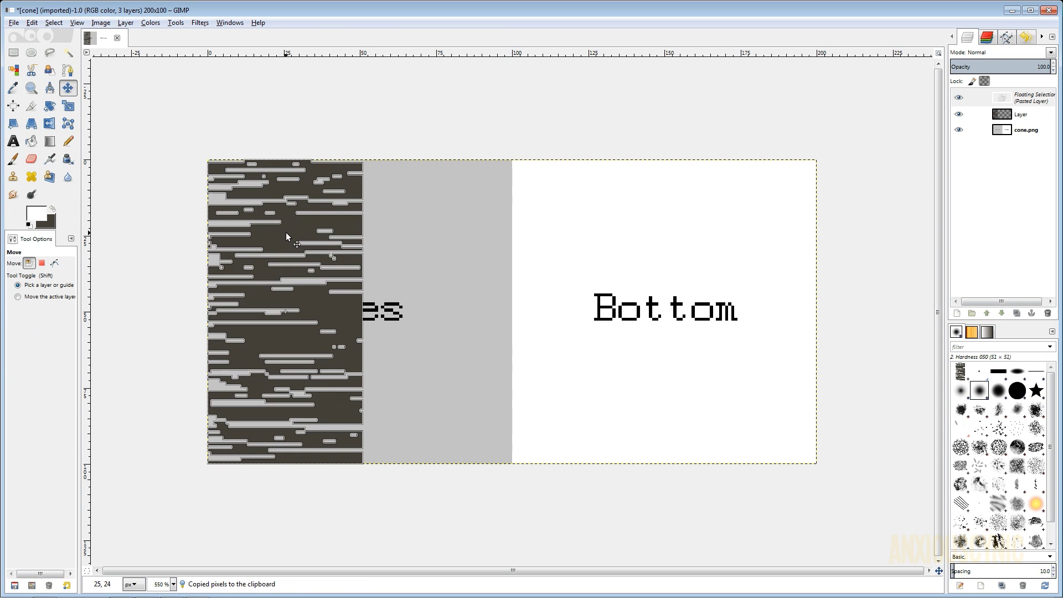
pyautogui.press('Right')
pyautogui.press('Right')
pyautogui.press('Right')
pyautogui.press('Right')
pyautogui.press('Right')
pyautogui.press('Right')
pyautogui.press('Right')
pyautogui.press('Right')
pyautogui.press('Right')
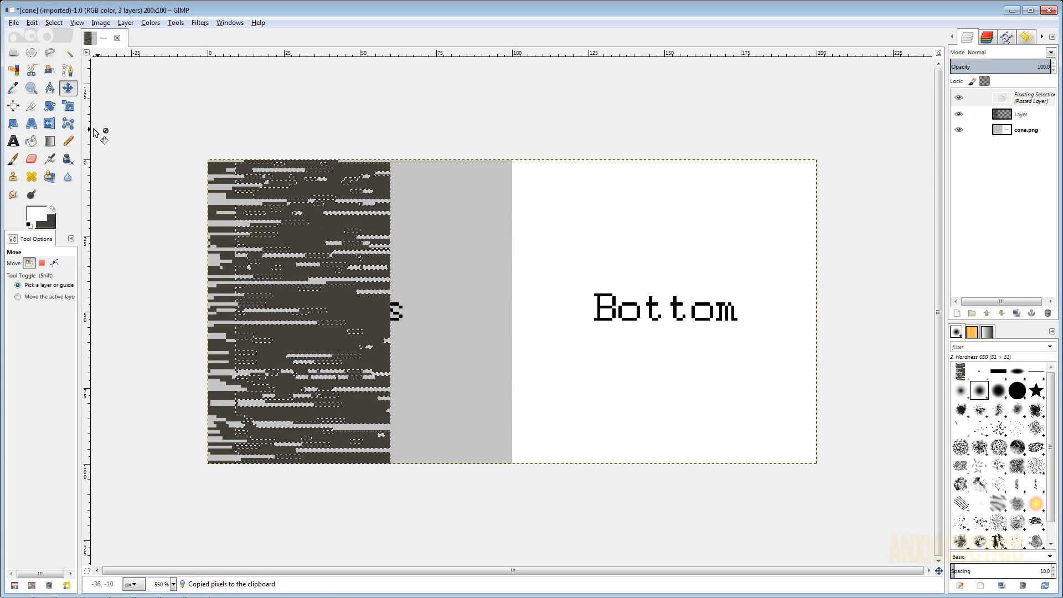
pyautogui.click(66, 107)
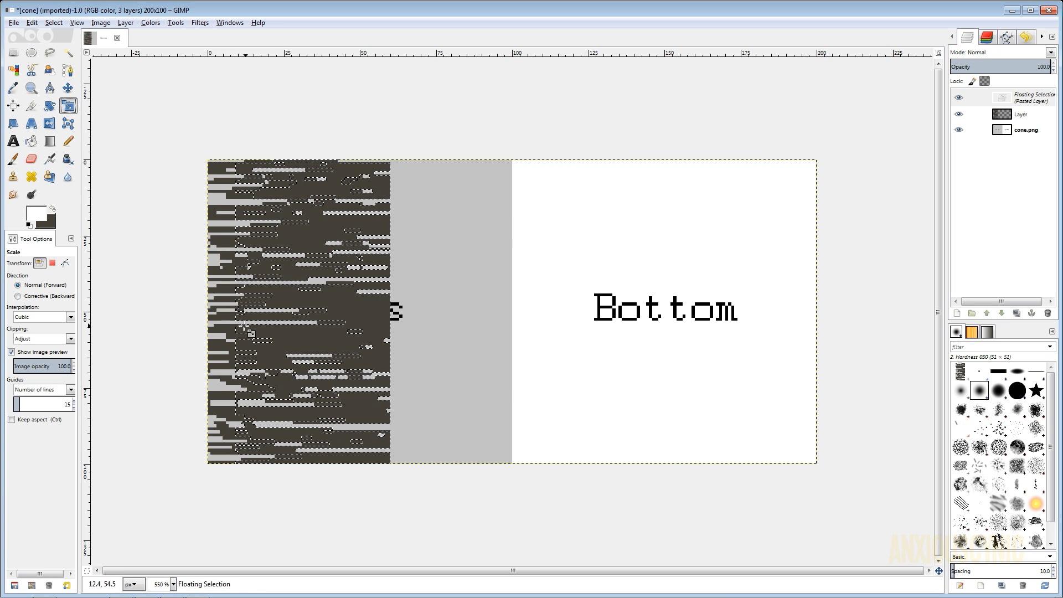
# Move the pasted strokes over the uncovered half of the Sides area and flip them horizontally to mirror the original half.
pyautogui.press('m')
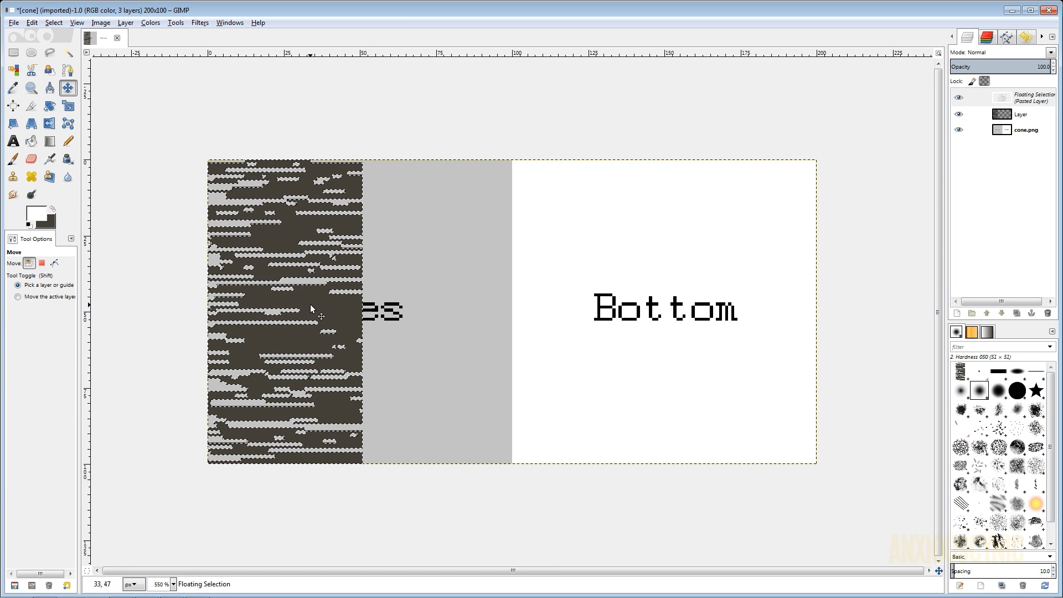
pyautogui.moveTo(321, 304); pyautogui.dragTo(459, 305)
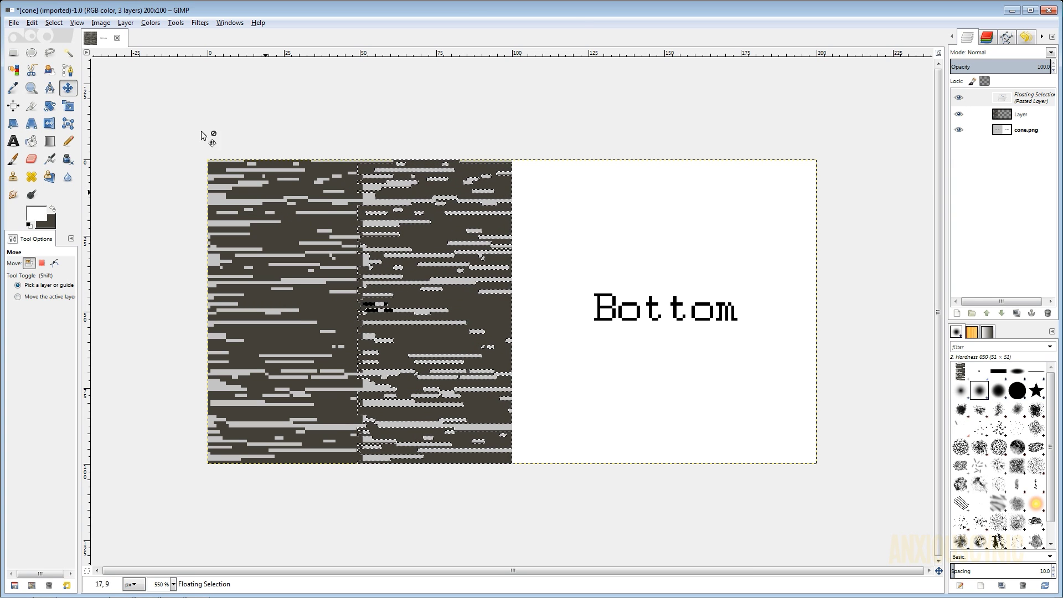
pyautogui.click(54, 126)
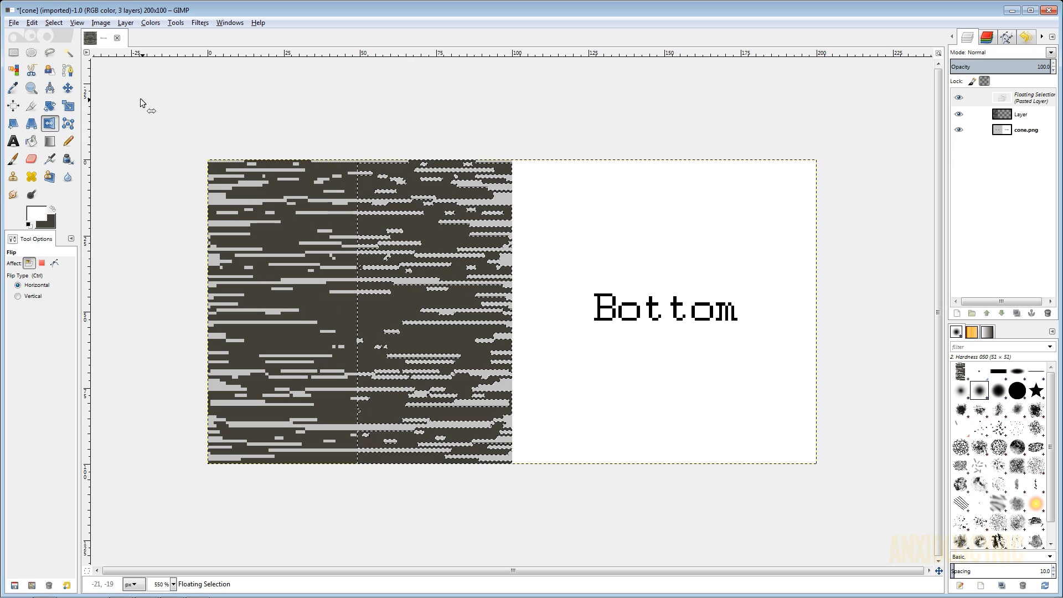
pyautogui.click(67, 88)
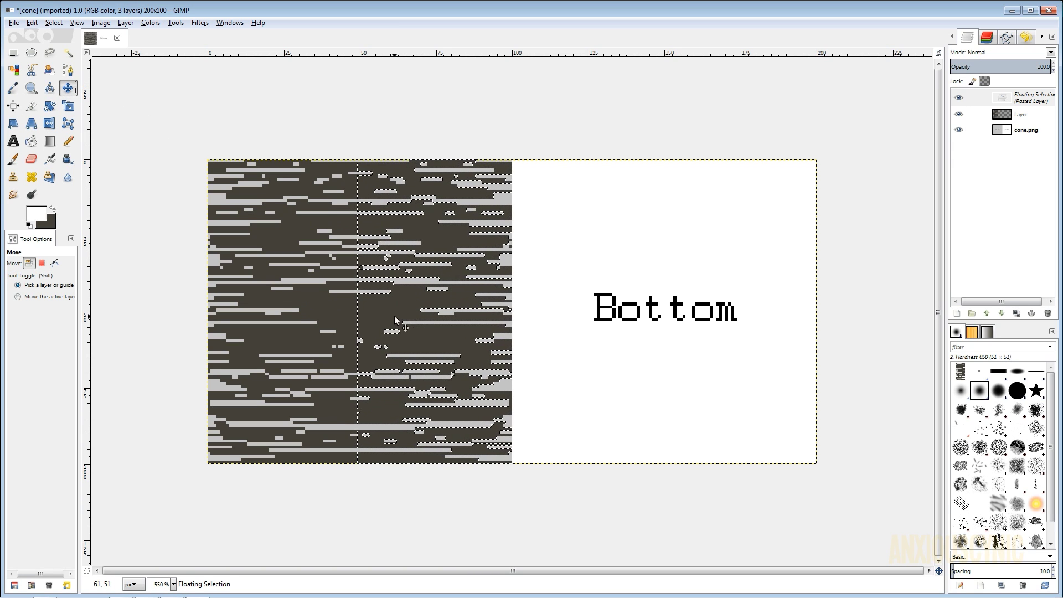
pyautogui.moveTo(395, 320)
pyautogui.mouseDown()
pyautogui.moveTo(381, 318)
pyautogui.moveTo(394, 320)
pyautogui.mouseUp()
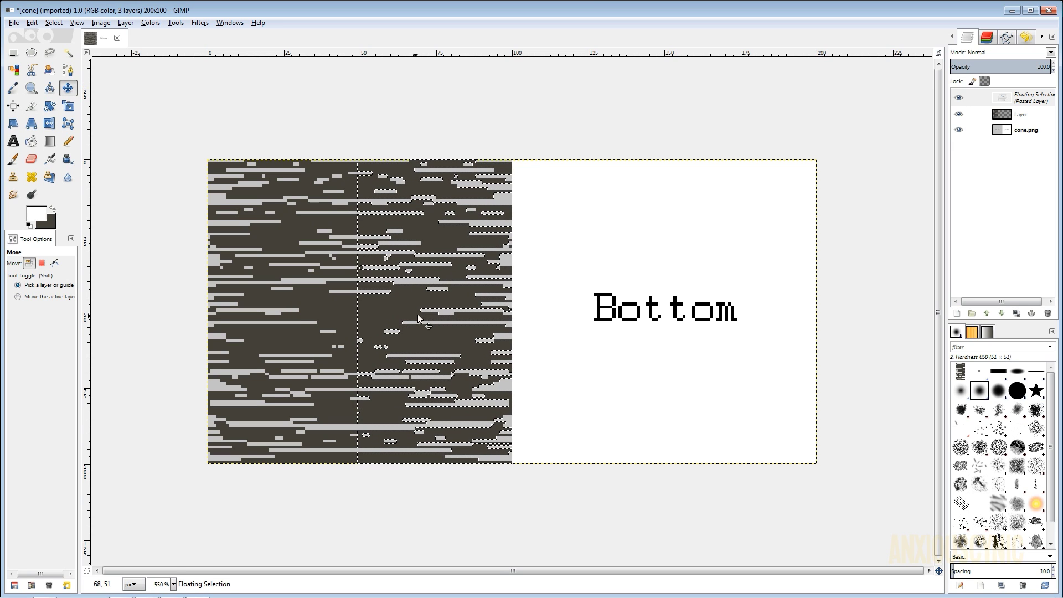
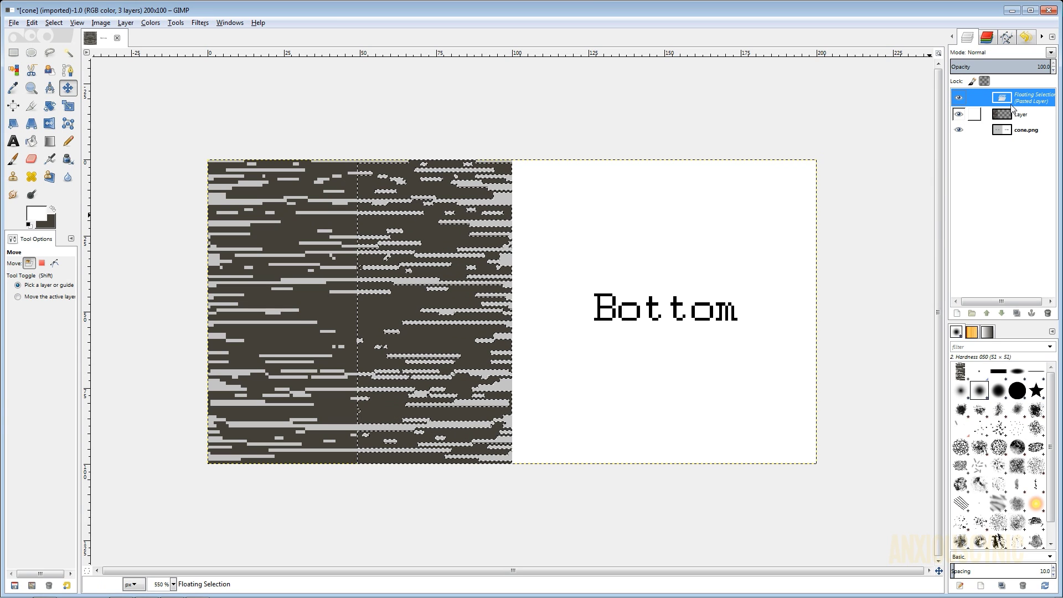
# Restore the dark brownish grey foreground with the Pencil tool and turn the floating selection into a new layer.
pyautogui.press('n')
pyautogui.press('x')
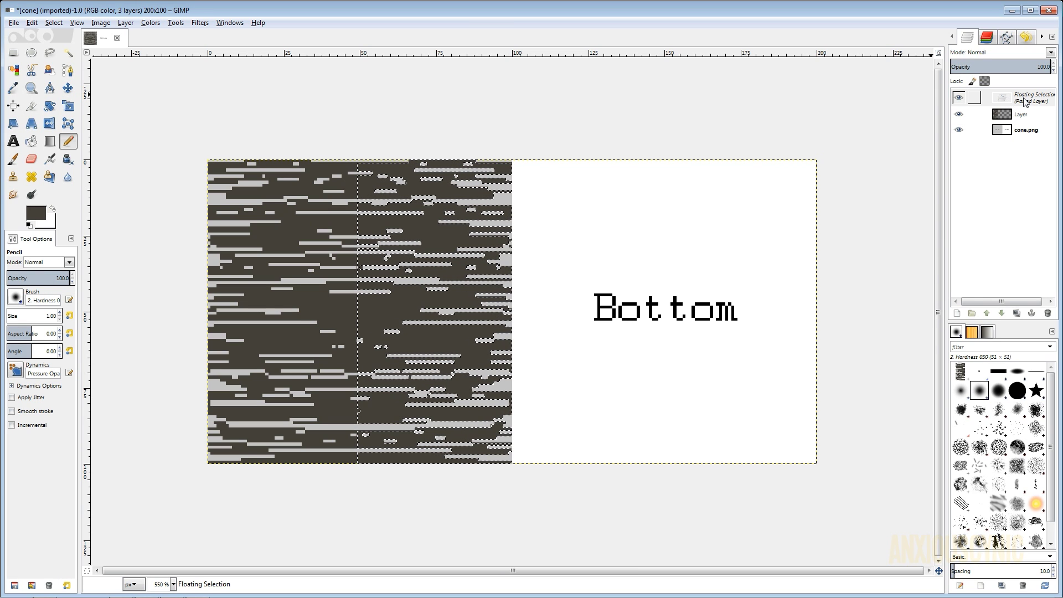
pyautogui.rightClick(1035, 102)
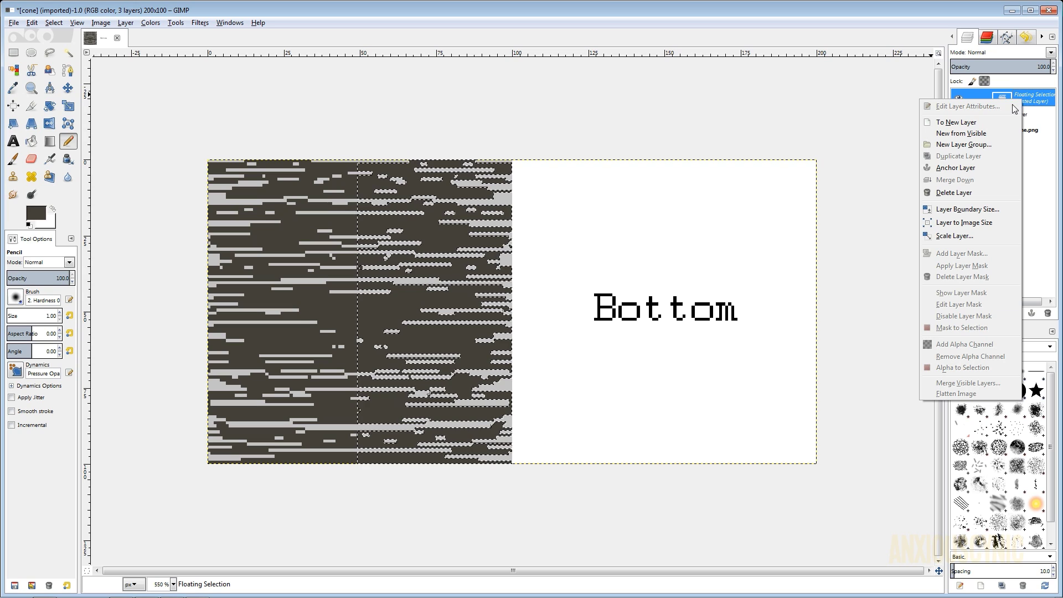
pyautogui.click(1017, 122)
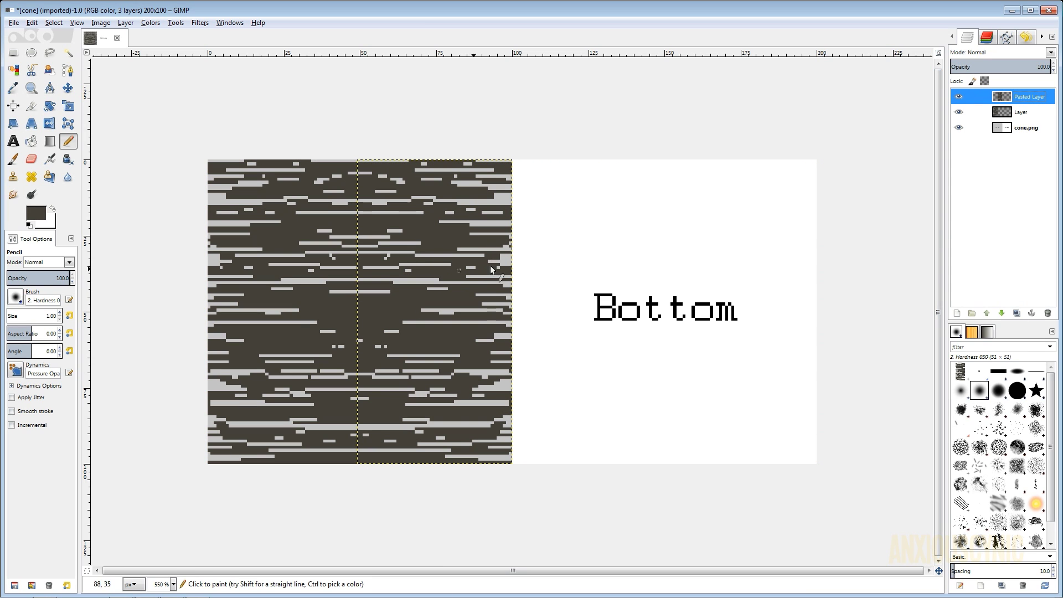
# Hide the cone.png template layer and export the transparent funnel texture as Tornado.
pyautogui.click(958, 128)
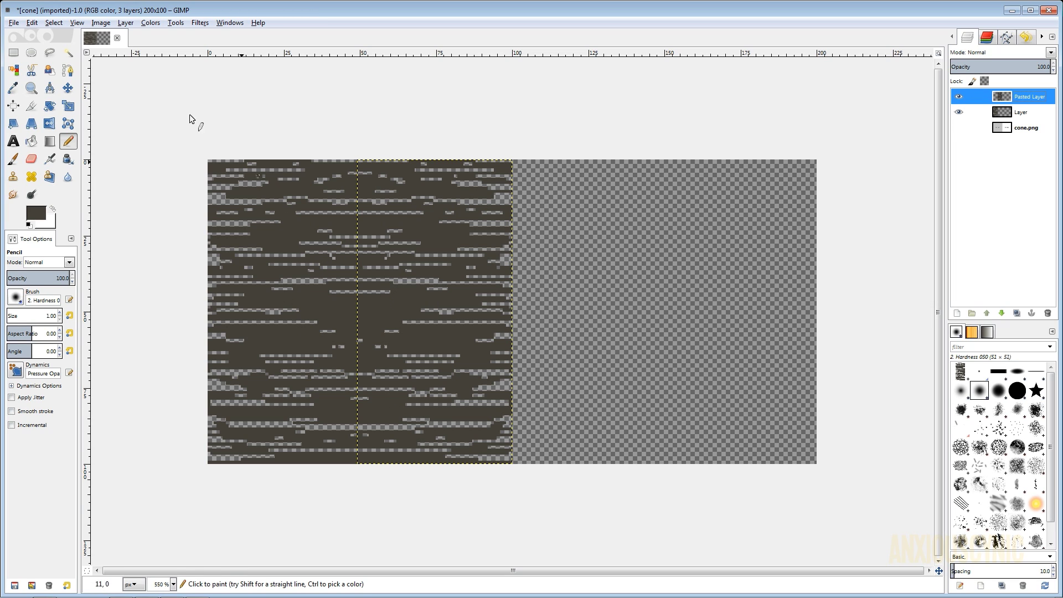
pyautogui.click(14, 23)
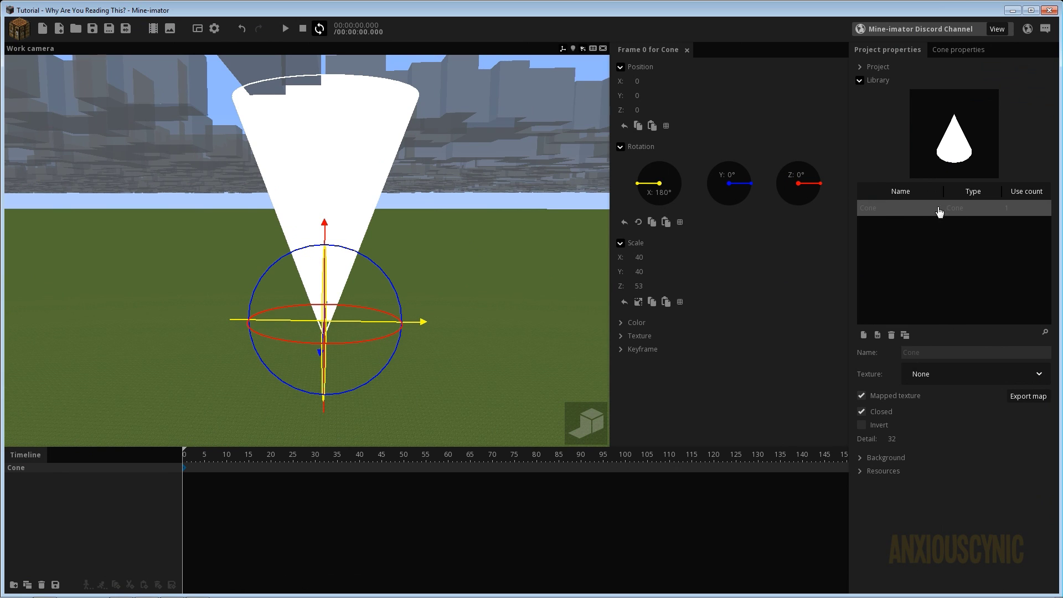
# Switch to Mine-imator and load the Tornado image as the texture of the Cone library item.
pyautogui.click(947, 375)
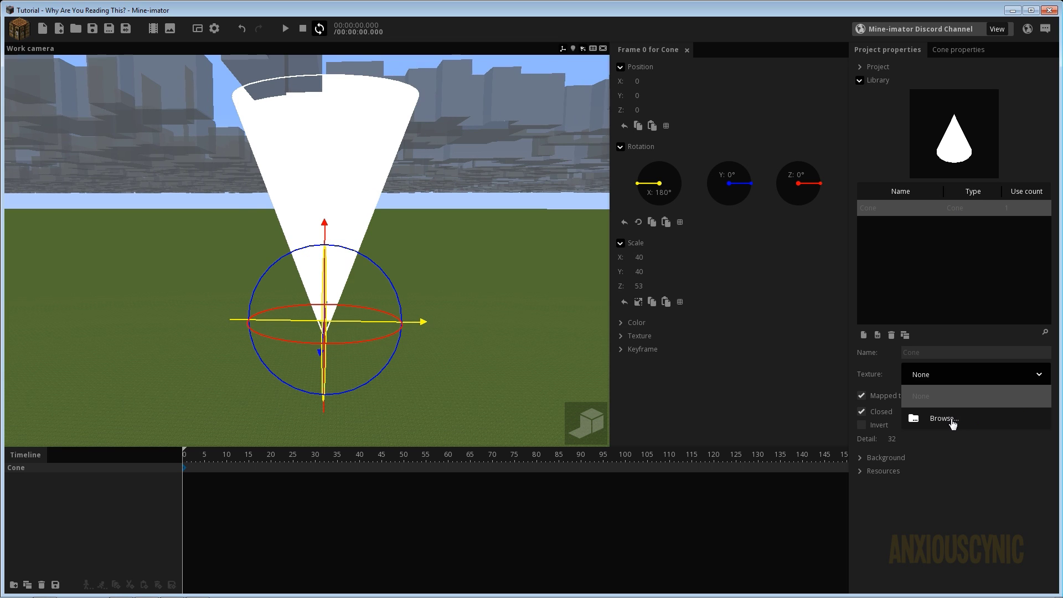
pyautogui.click(949, 419)
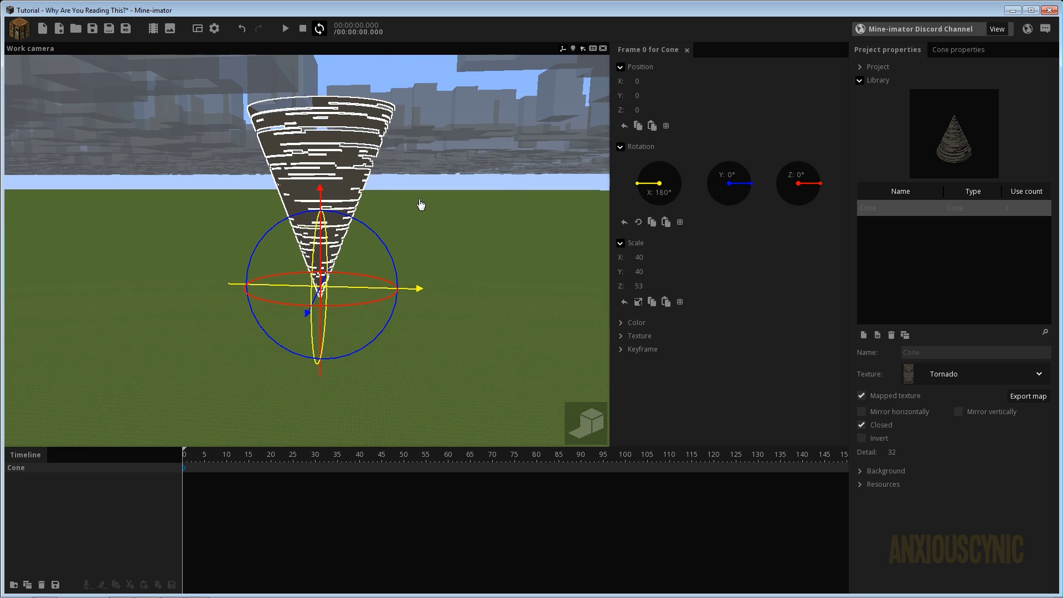
pyautogui.moveTo(422, 204)
pyautogui.mouseDown(button='middle')
pyautogui.moveTo(468, 213)
pyautogui.moveTo(422, 194)
pyautogui.moveTo(474, 201)
pyautogui.moveTo(435, 214)
pyautogui.mouseUp(button='middle')
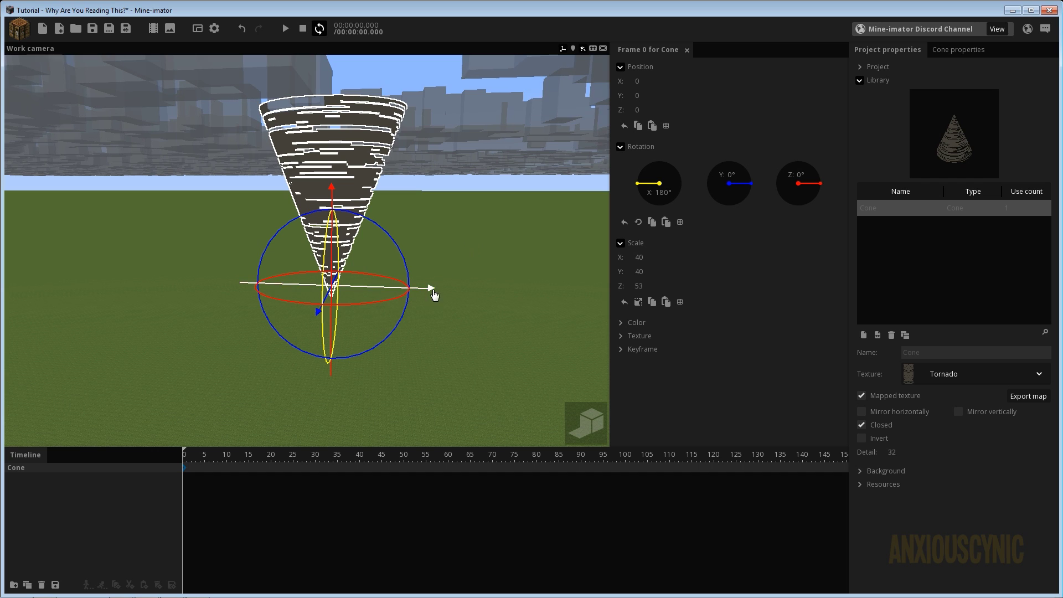
# Rename the cone library item as Tornado.
pyautogui.click(874, 215)
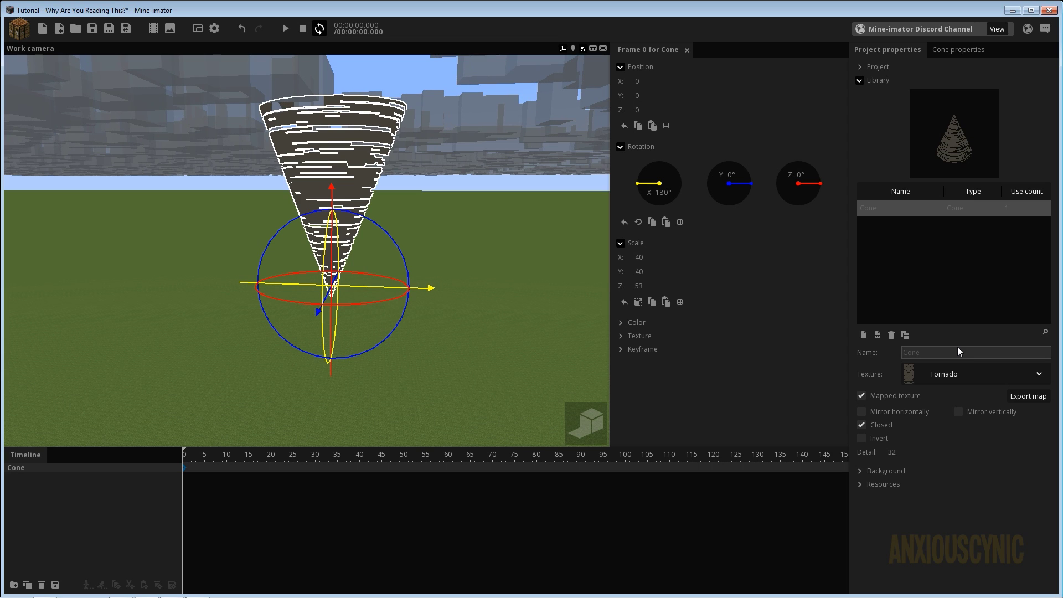
pyautogui.click(958, 350)
pyautogui.write('Tornado')
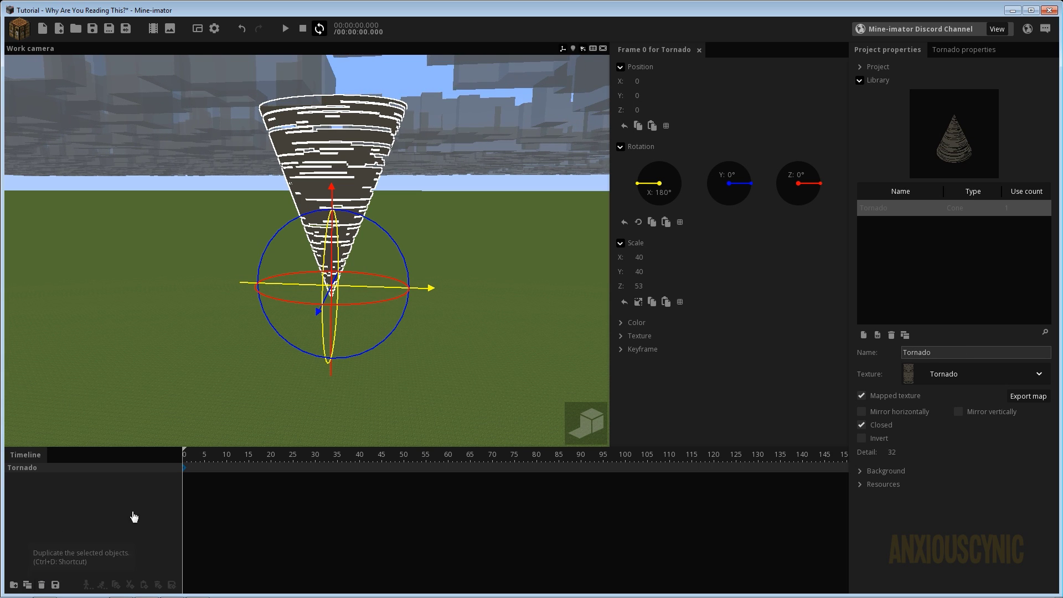
# Add a Tornado keyframe at frame 120 and set its Z rotation to -900°.
pyautogui.click(188, 475)
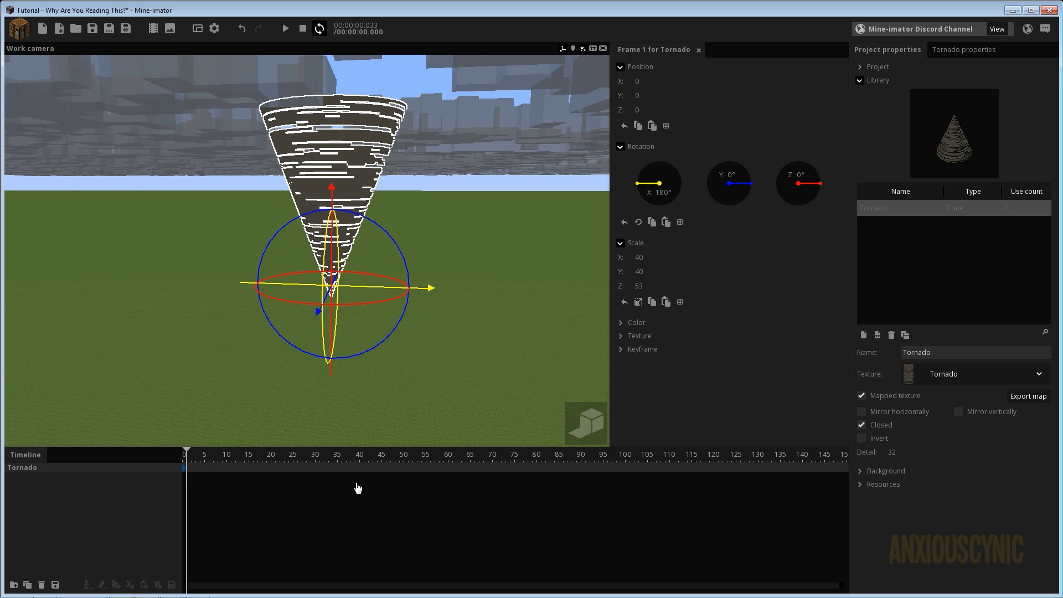
pyautogui.click(716, 470)
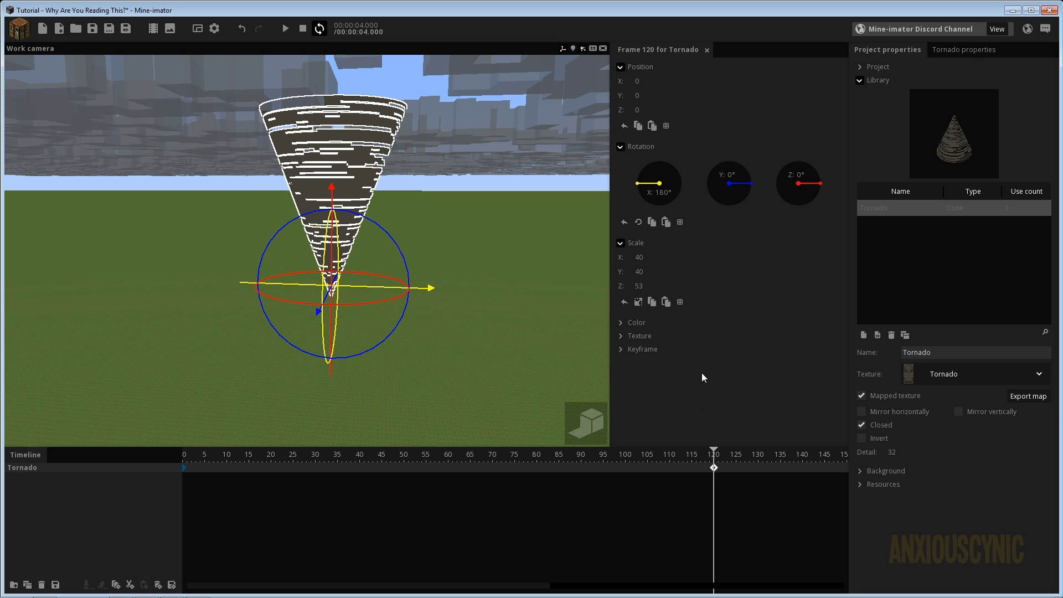
pyautogui.moveTo(821, 185)
pyautogui.mouseDown()
pyautogui.moveTo(816, 201)
pyautogui.moveTo(759, 225)
pyautogui.moveTo(845, 161)
pyautogui.moveTo(752, 183)
pyautogui.moveTo(830, 167)
pyautogui.moveTo(832, 254)
pyautogui.moveTo(766, 242)
pyautogui.moveTo(736, 188)
pyautogui.moveTo(803, 195)
pyautogui.mouseUp()
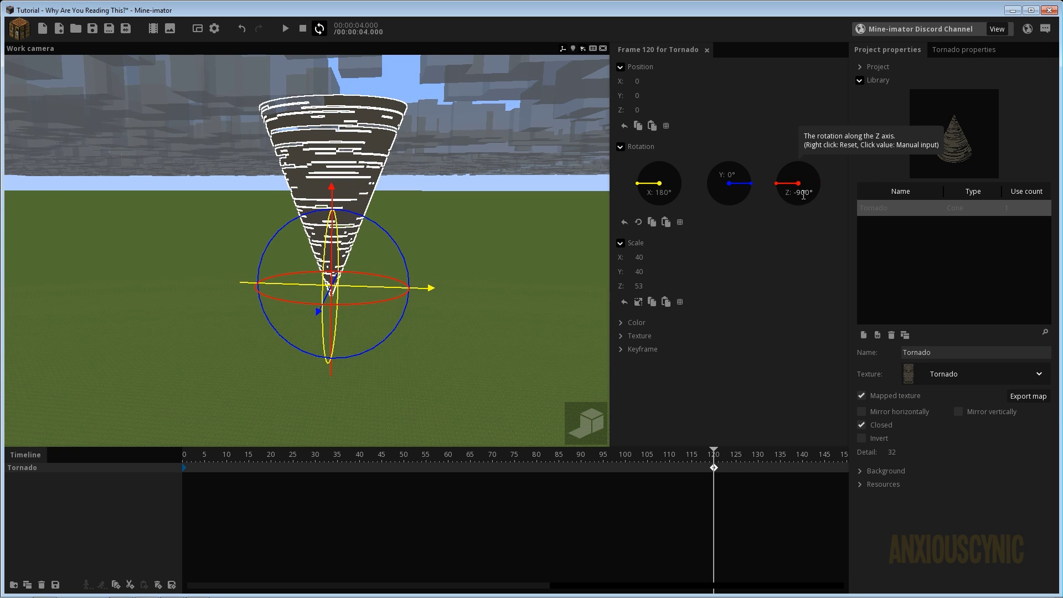
# Play the tornado's spin animation from frame 0 and save the project.
pyautogui.moveTo(211, 455); pyautogui.dragTo(142, 456)
pyautogui.press('space')
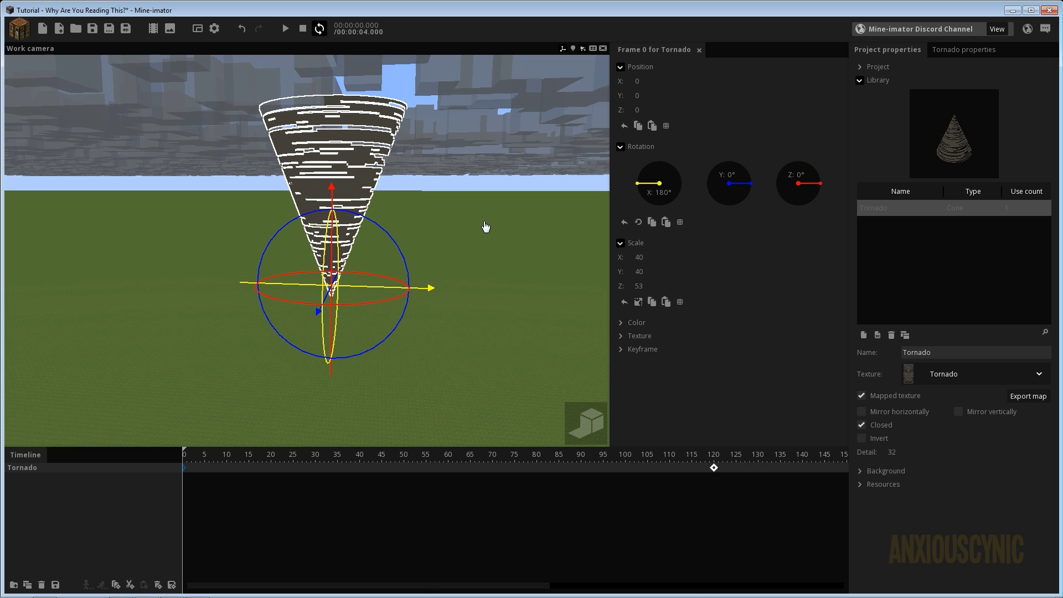
pyautogui.click(100, 25)
# Try Blur texture in the Tornado's graphics properties, inspect the funnel's streaks, and turn the option off again.
pyautogui.moveTo(415, 150); pyautogui.dragTo(424, 172, button='right')
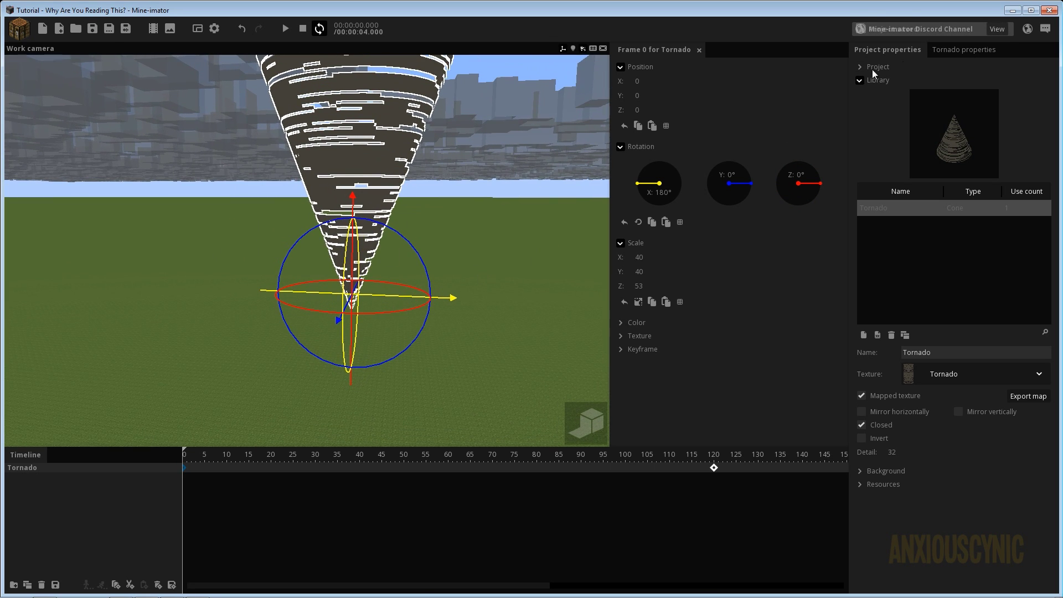
pyautogui.click(954, 50)
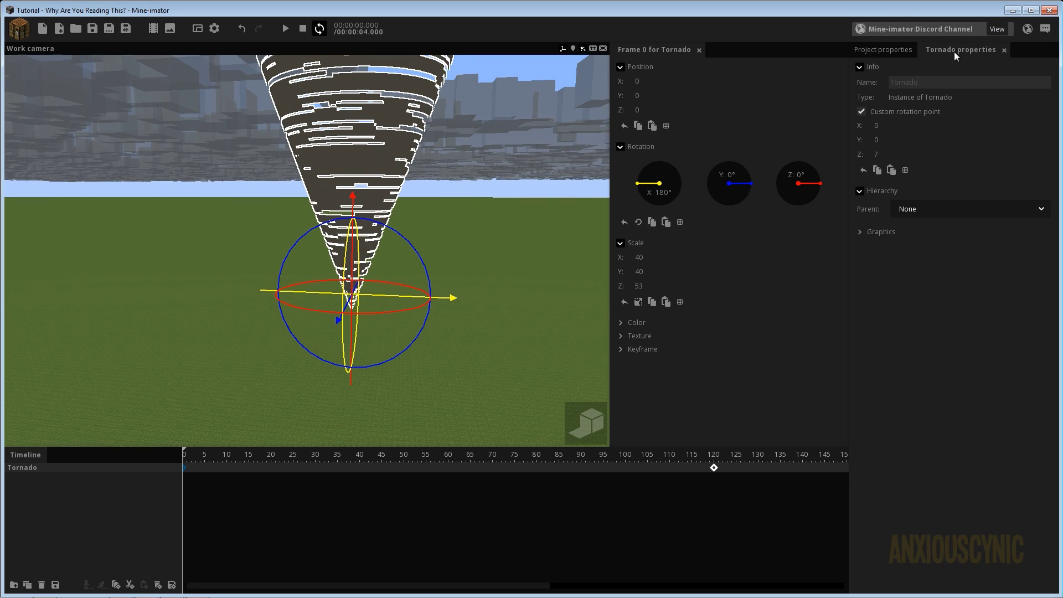
pyautogui.click(867, 235)
pyautogui.click(892, 248)
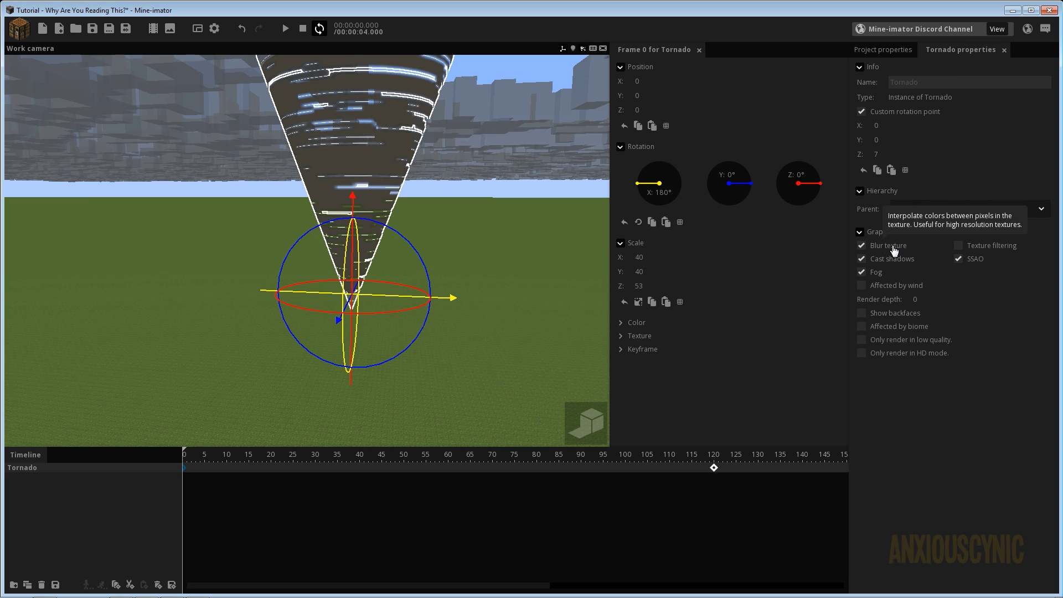
pyautogui.moveTo(455, 174); pyautogui.dragTo(380, 126, button='right')
pyautogui.click(861, 245)
pyautogui.press('s')
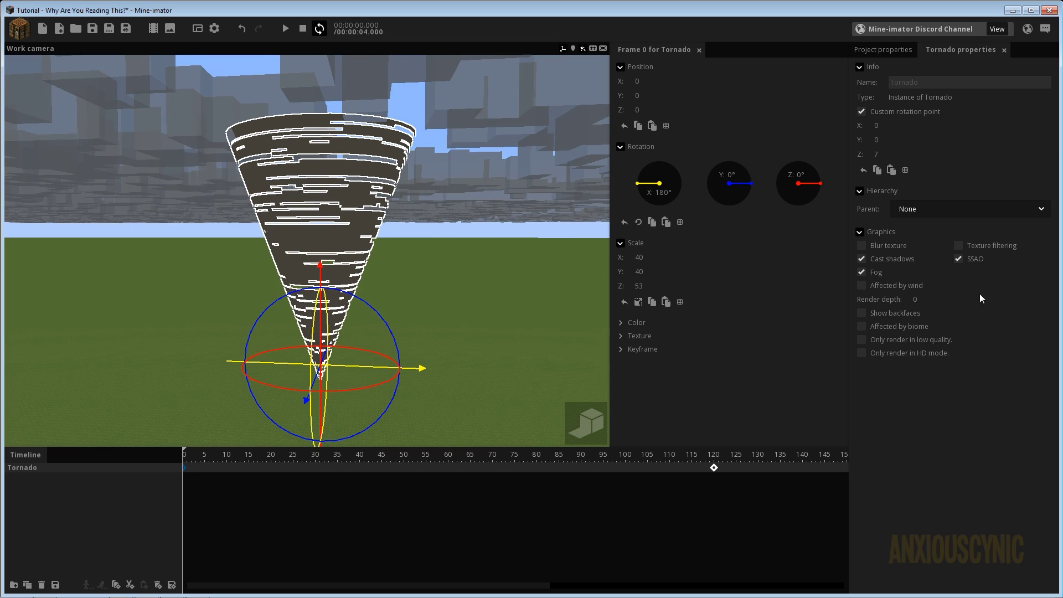
# Try Affected by wind on the Tornado, preview the animation, and turn the option off again.
pyautogui.click(896, 286)
pyautogui.moveTo(411, 236); pyautogui.dragTo(411, 236, button='right')
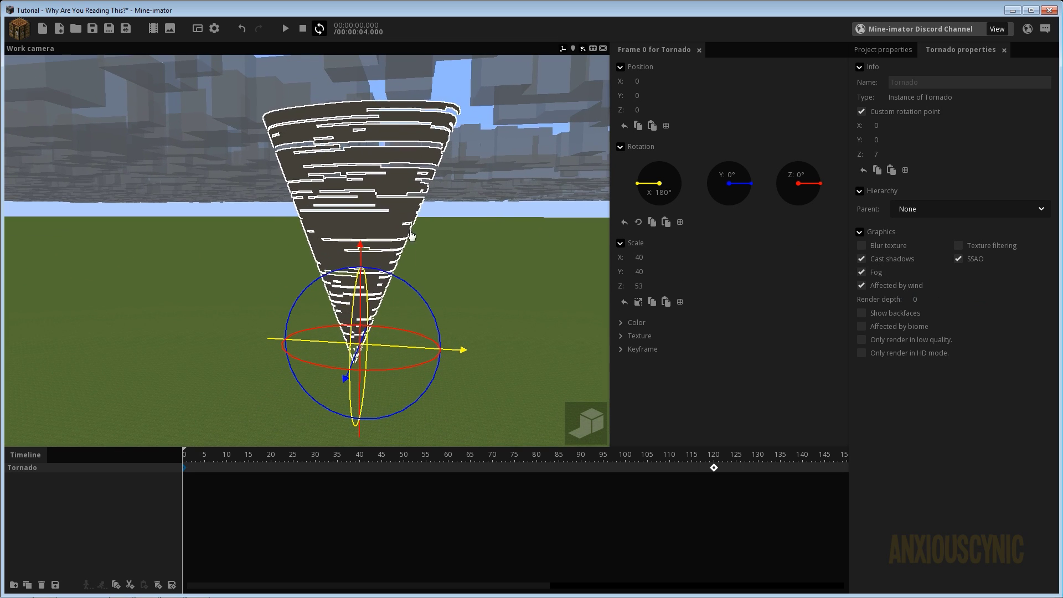
pyautogui.press('space')
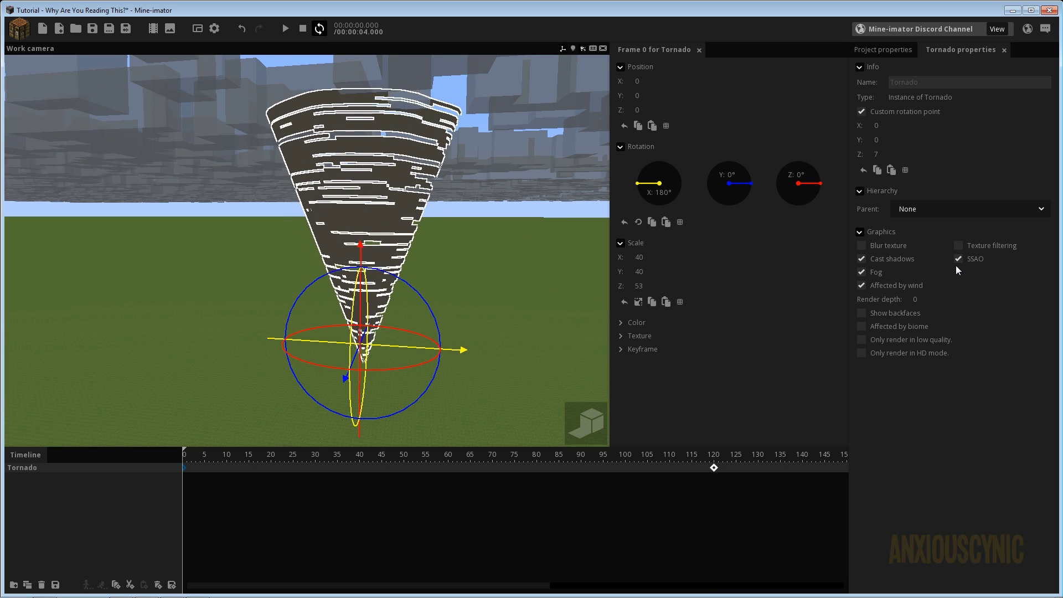
pyautogui.click(861, 286)
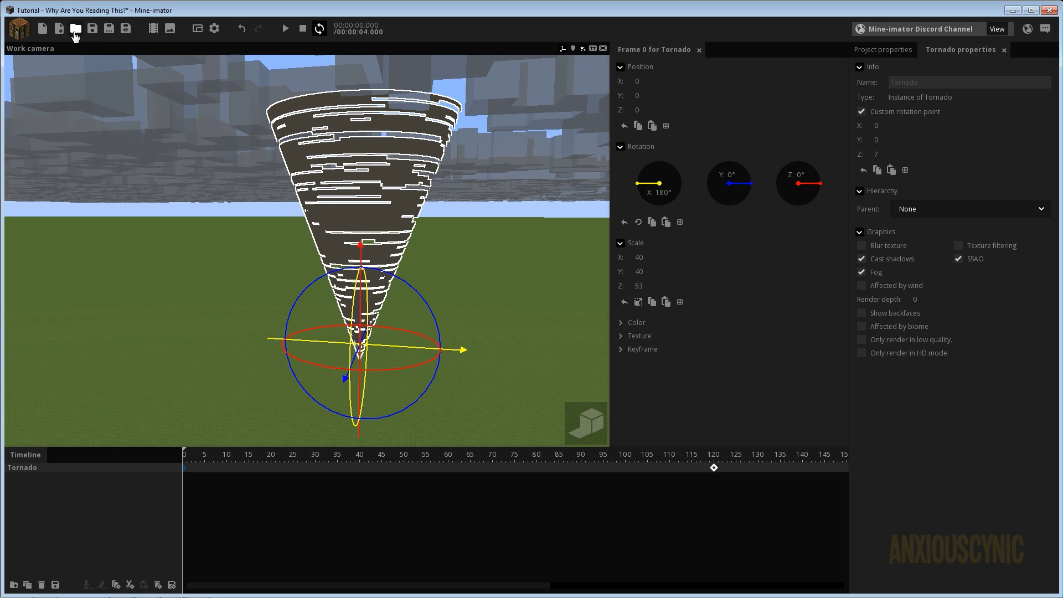
# Save the project.
pyautogui.click(93, 28)
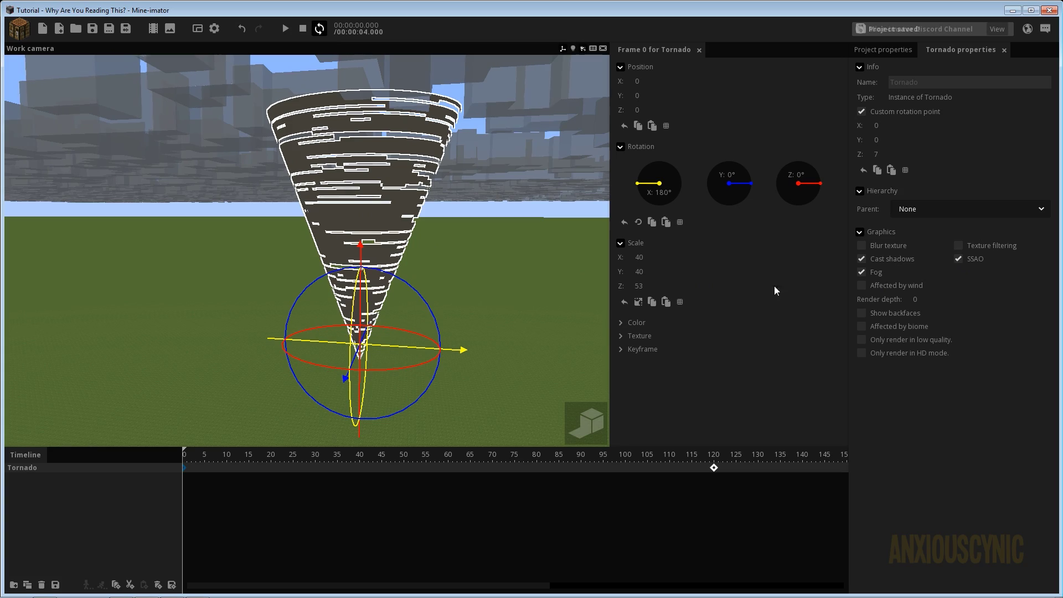
# Try Show backfaces on the Tornado, inspect the funnel, and turn the option off again.
pyautogui.click(861, 314)
pyautogui.moveTo(359, 249); pyautogui.dragTo(293, 260, button='middle')
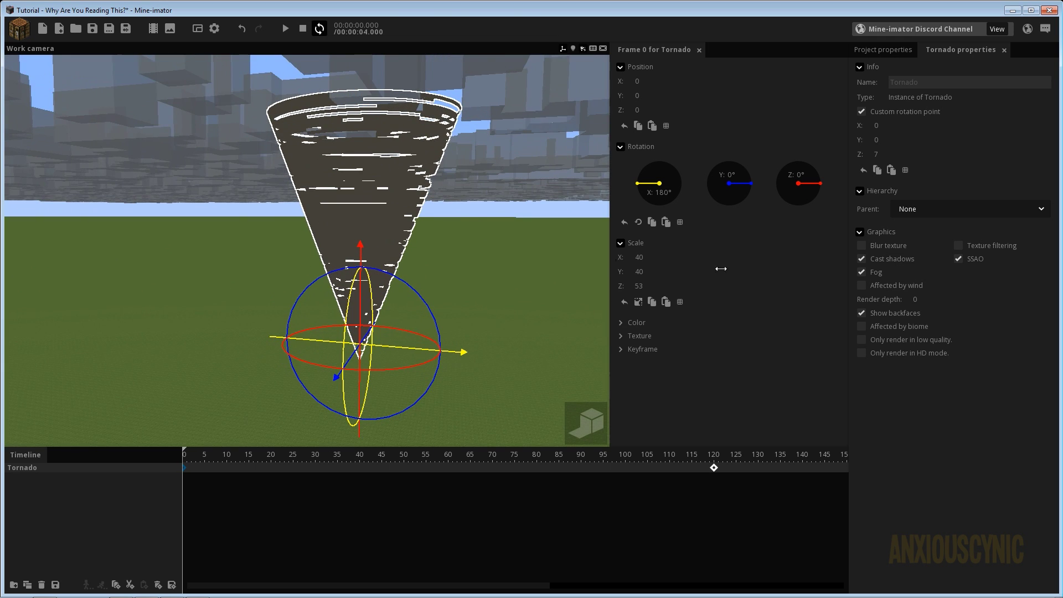
pyautogui.click(862, 313)
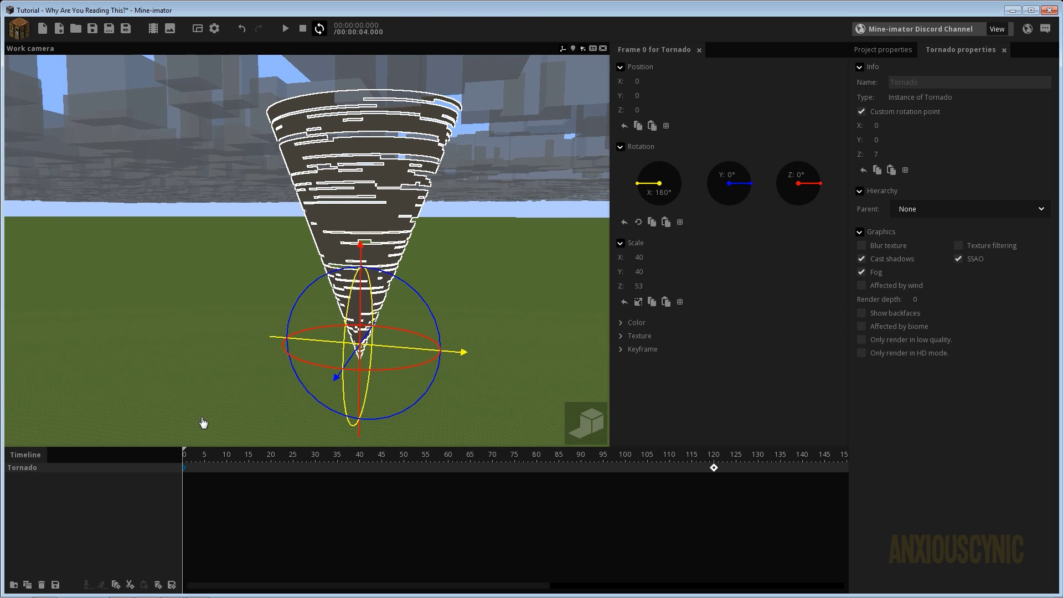
# Duplicate the Tornado in the timeline and parent the copy to the original.
pyautogui.click(26, 585)
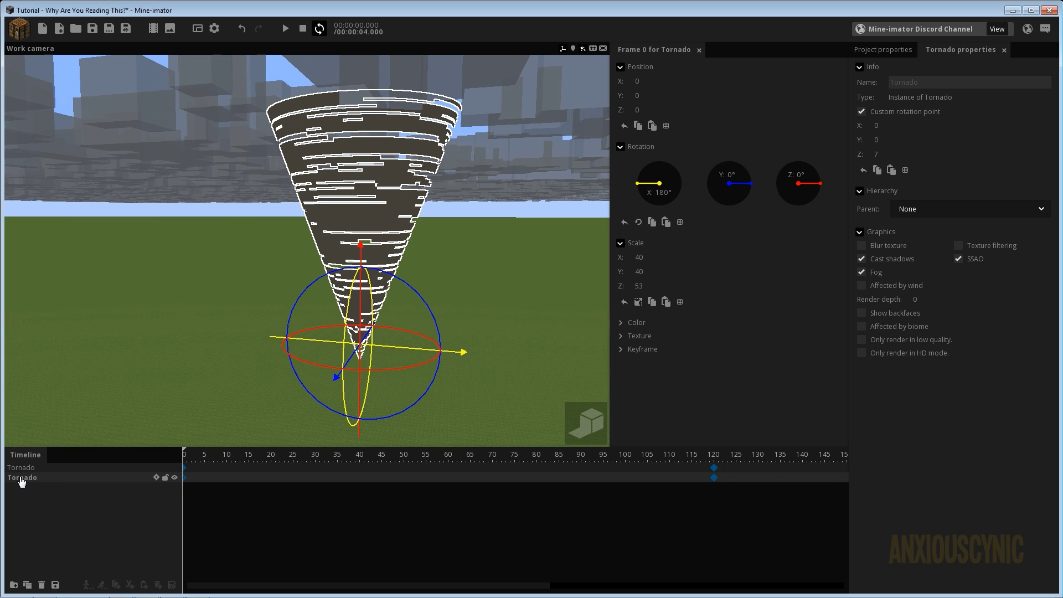
pyautogui.moveTo(21, 481); pyautogui.dragTo(22, 467)
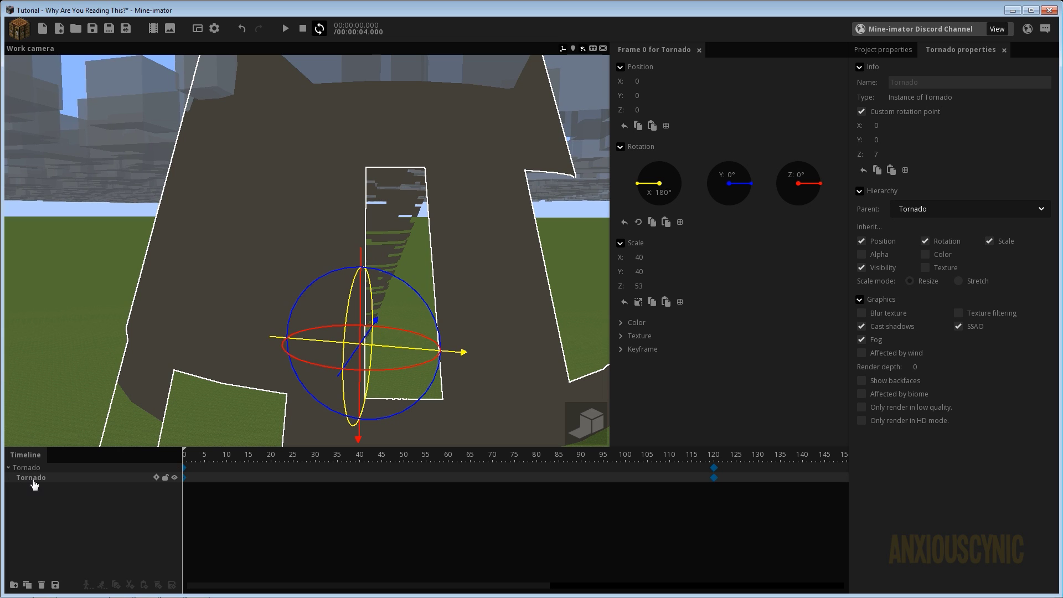
# Reset the child Tornado's X rotation to 0° and its scale to 1 on all axes, keeping separate scale axes.
pyautogui.click(624, 302)
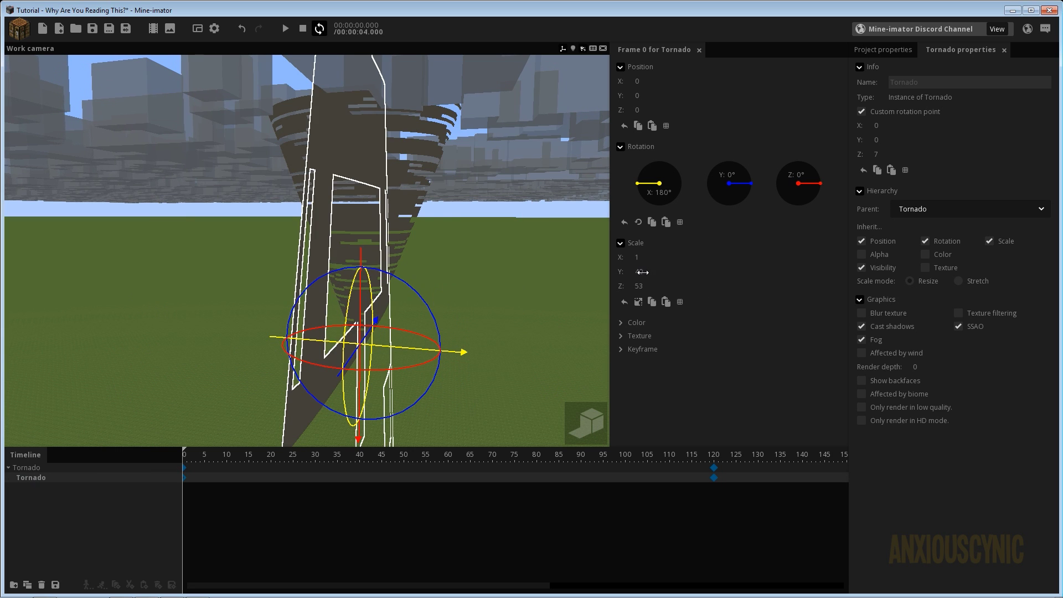
pyautogui.click(655, 183)
pyautogui.moveTo(403, 267); pyautogui.dragTo(464, 208, button='middle')
pyautogui.click(637, 302)
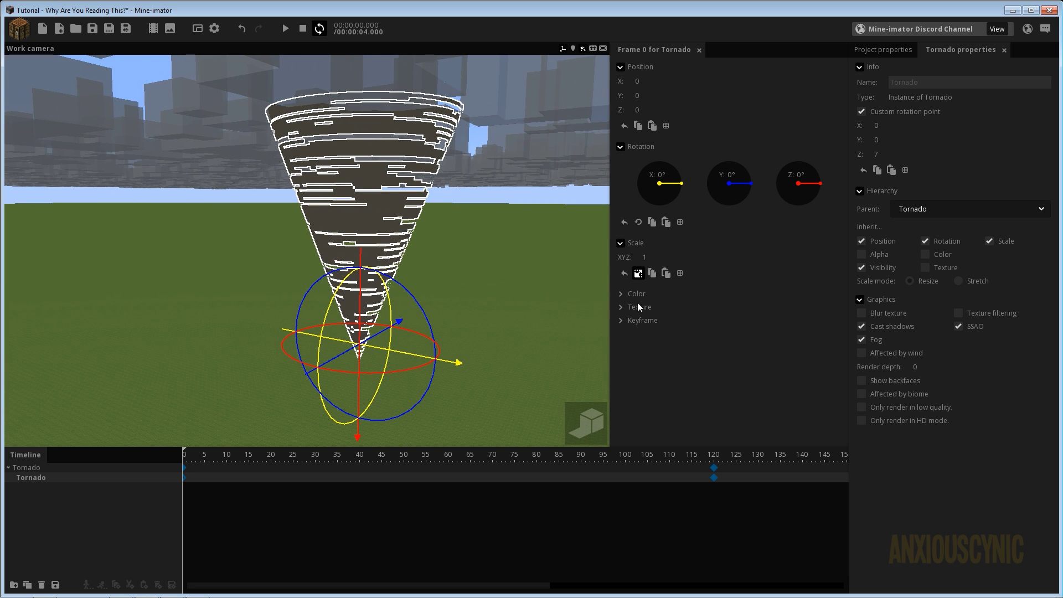
pyautogui.click(638, 273)
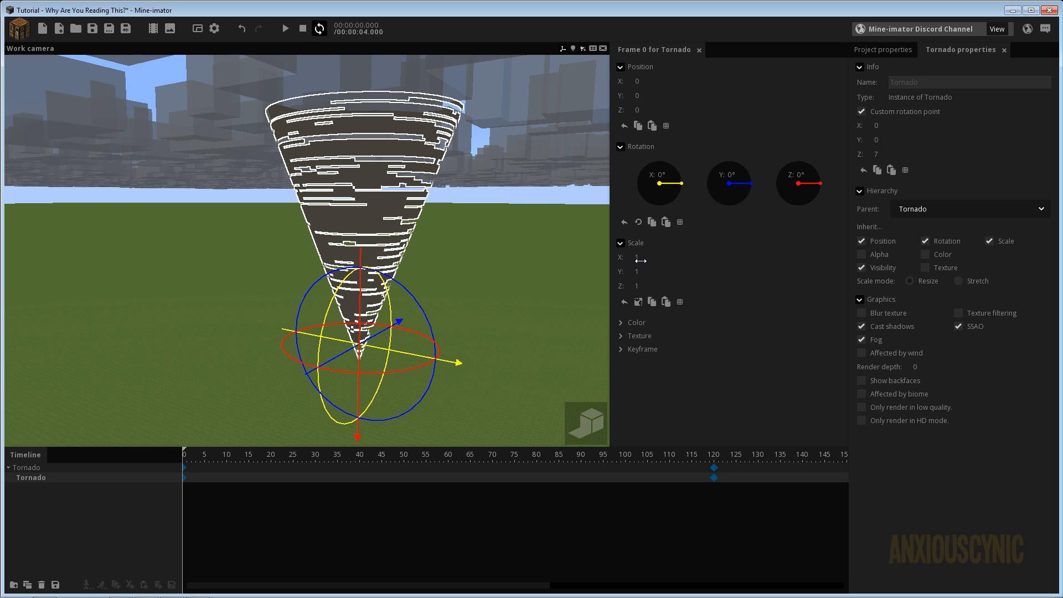
# Set the child Tornado's X and Y scale to 0.9 at frame 0.
pyautogui.moveTo(641, 260); pyautogui.dragTo(637, 260)
pyautogui.click(644, 260)
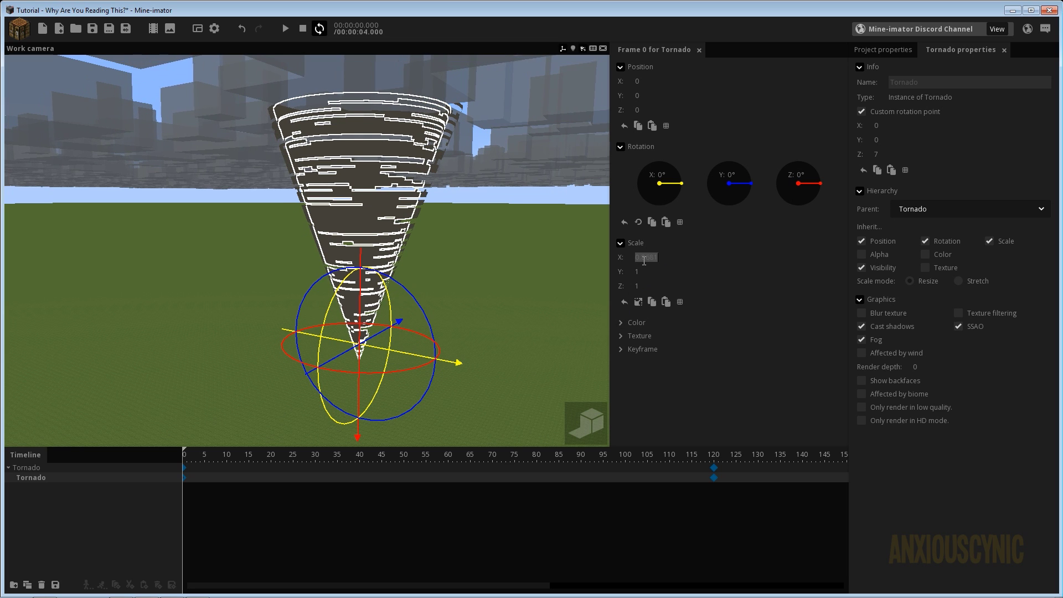
pyautogui.write('.9')
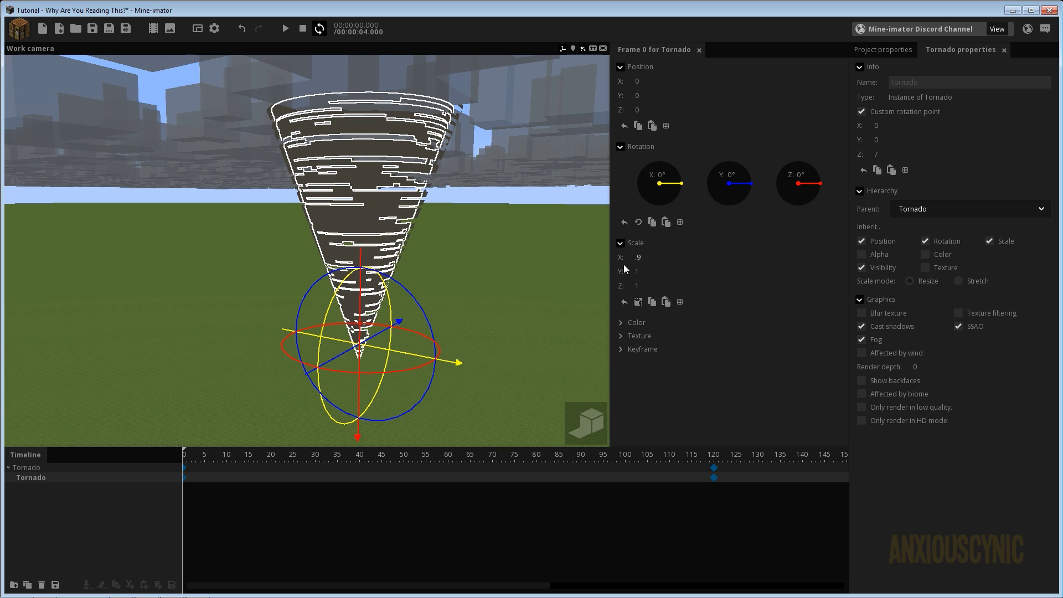
pyautogui.write('.9')
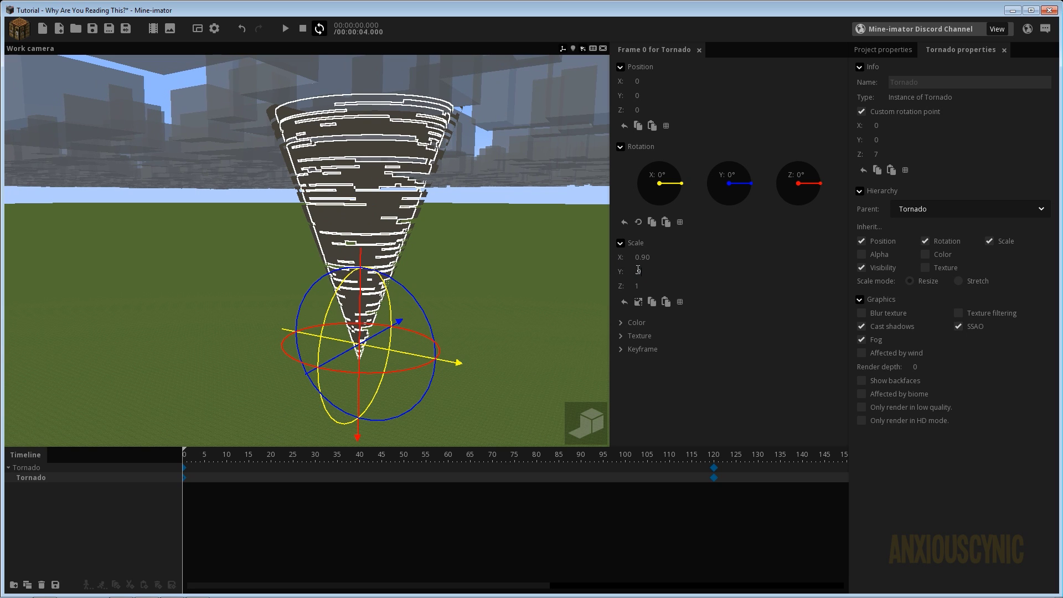
# Duplicate the child Tornado and set the new copy's X and Y scale to 0.8.
pyautogui.click(27, 583)
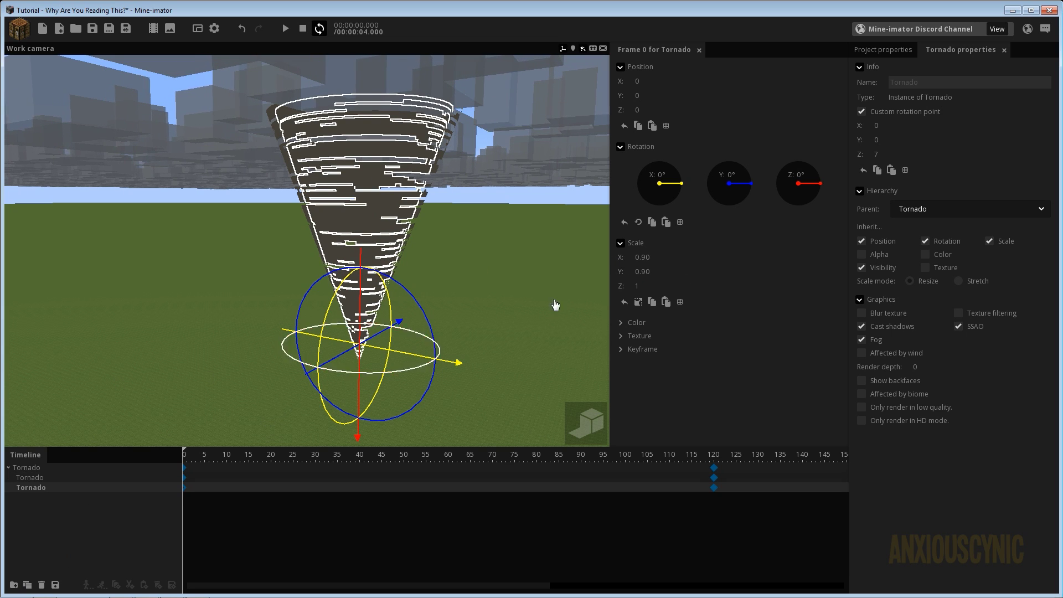
pyautogui.write('.8')
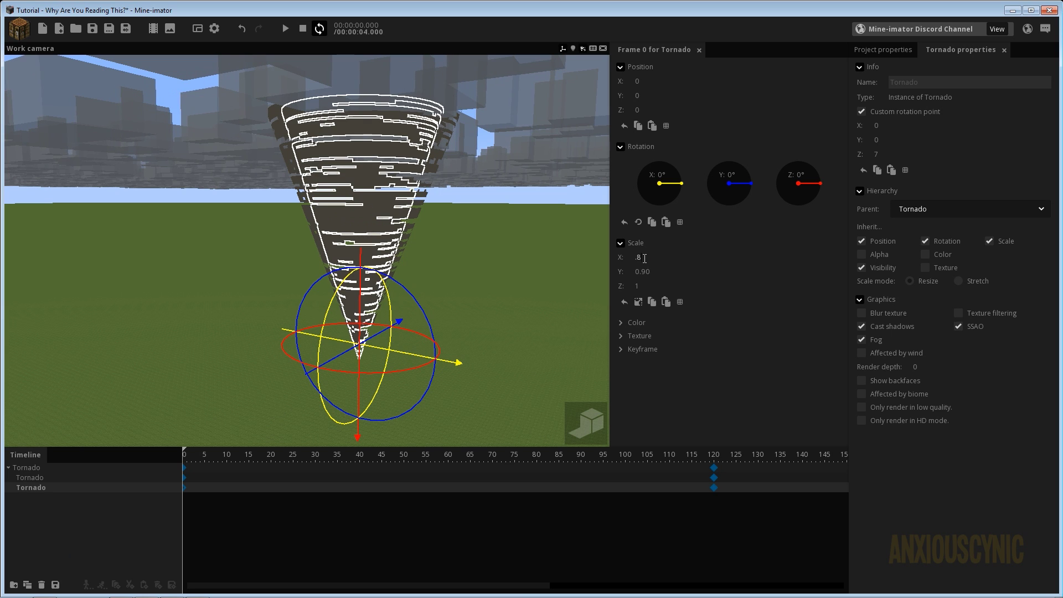
pyautogui.press('Tab')
pyautogui.write('.8')
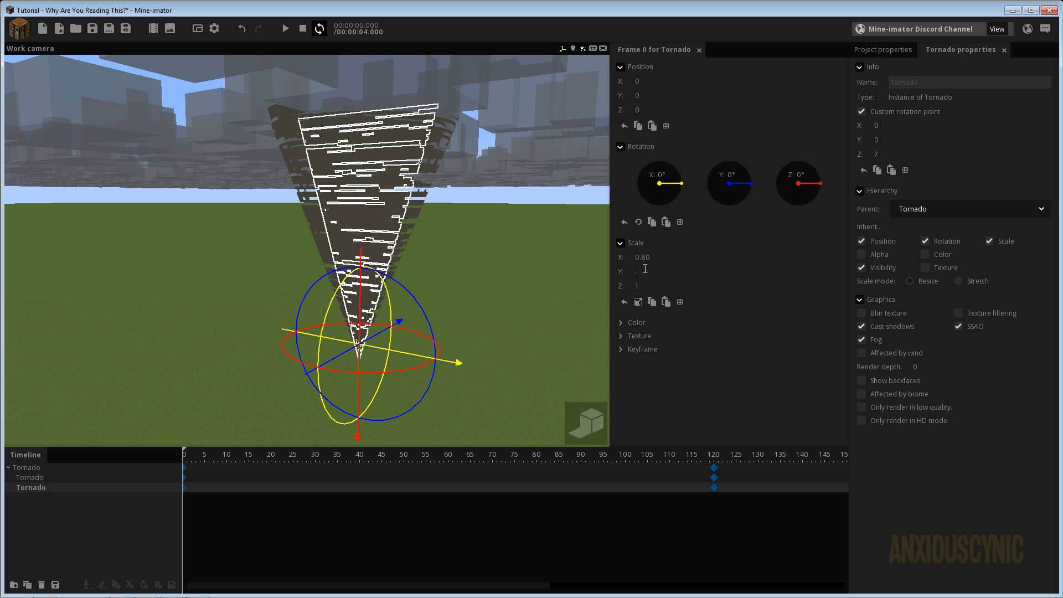
# Duplicate the 0.8-scale Tornado and set the new copy's X and Y scale to 0.7.
pyautogui.click(27, 585)
pyautogui.click(642, 271)
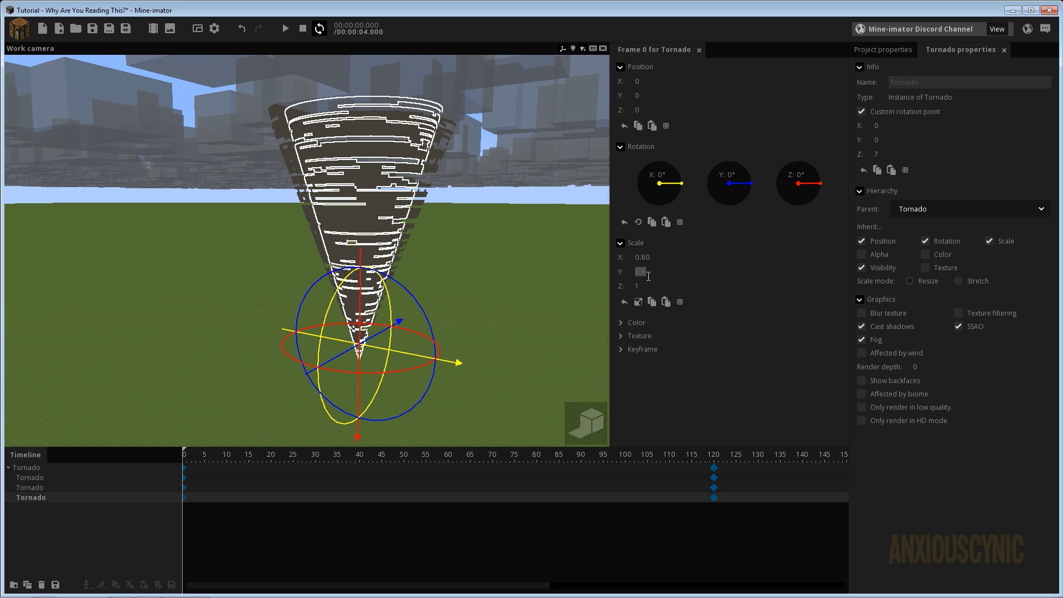
pyautogui.write('.7')
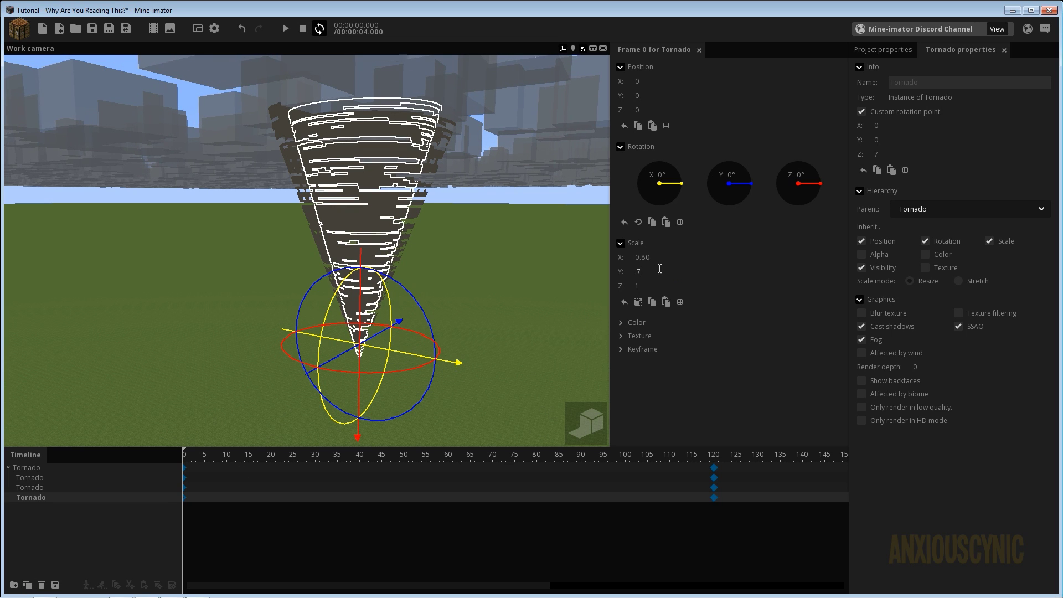
pyautogui.click(651, 258)
pyautogui.write('.7')
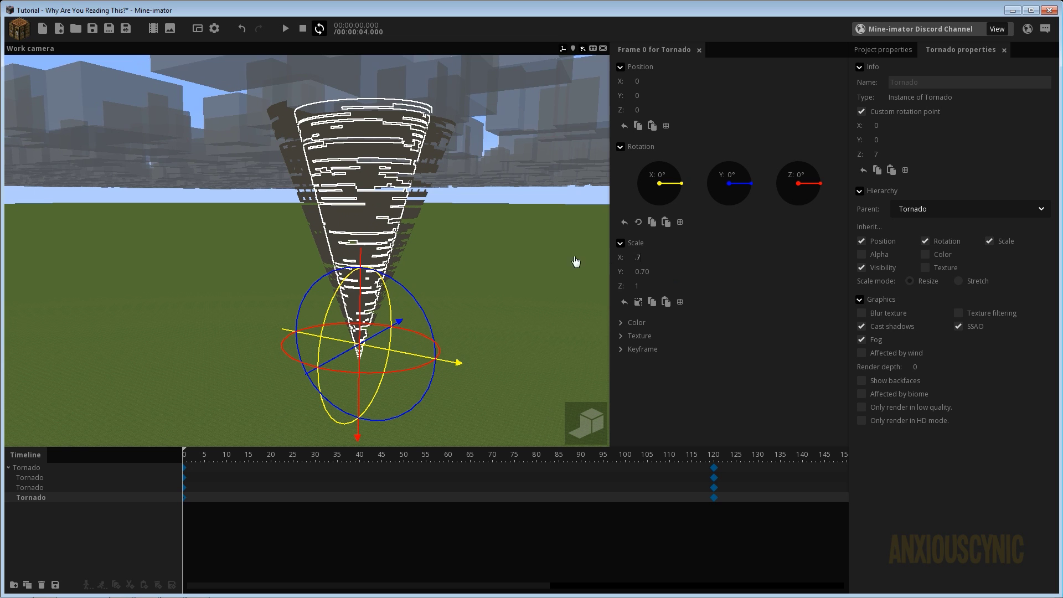
# Deselect the Tornado, preview the nested funnels' animation, and scrub the timeline to examine their size between keyframes.
pyautogui.moveTo(412, 252); pyautogui.dragTo(439, 228, button='right')
pyautogui.click(451, 237)
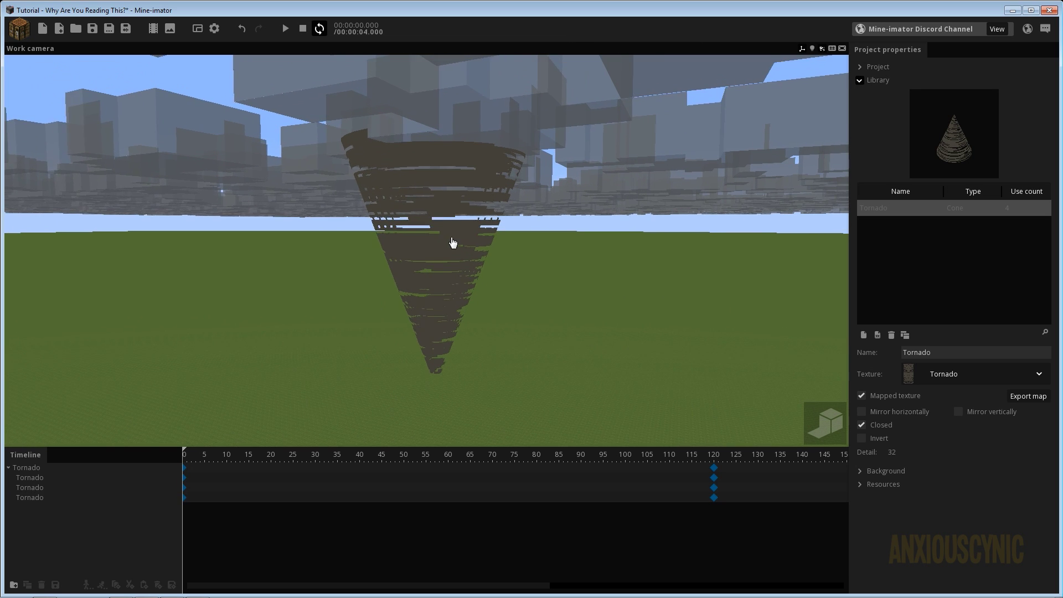
pyautogui.press('space')
pyautogui.press('space')
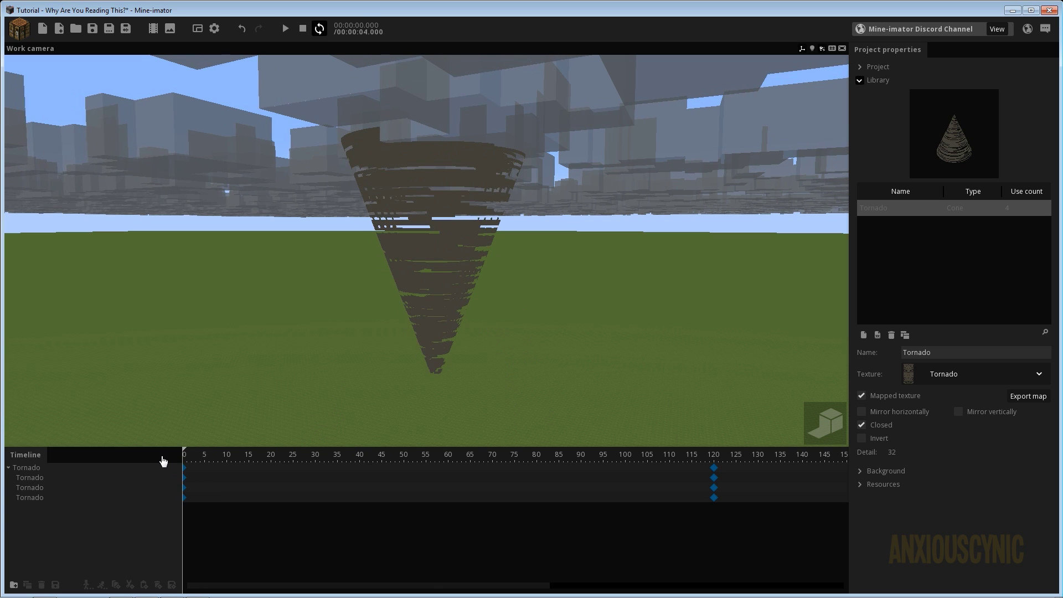
pyautogui.moveTo(189, 457); pyautogui.dragTo(159, 458)
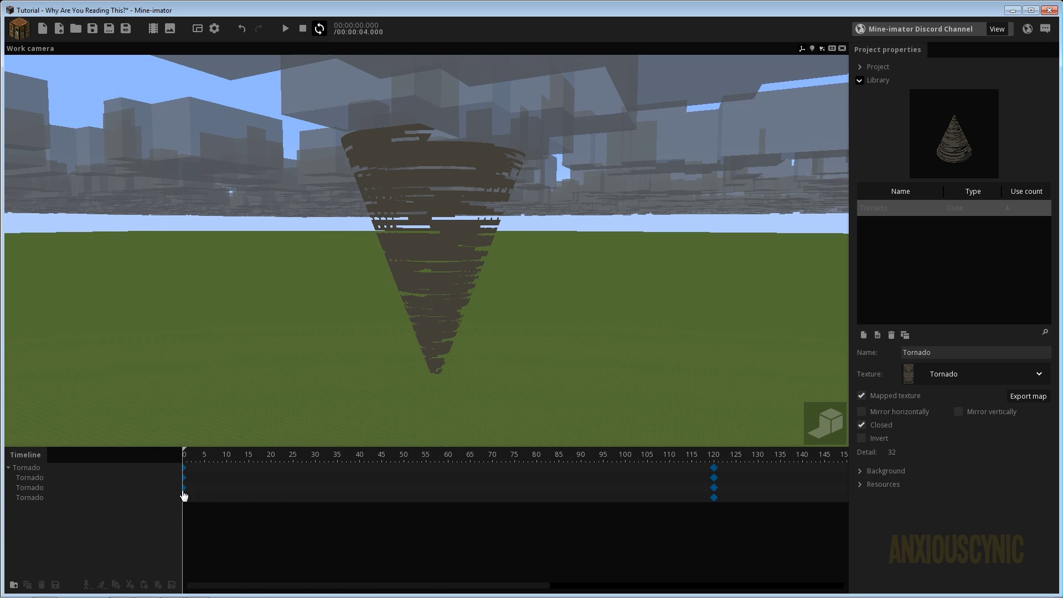
pyautogui.moveTo(194, 464); pyautogui.dragTo(459, 464)
pyautogui.moveTo(545, 477); pyautogui.dragTo(254, 470)
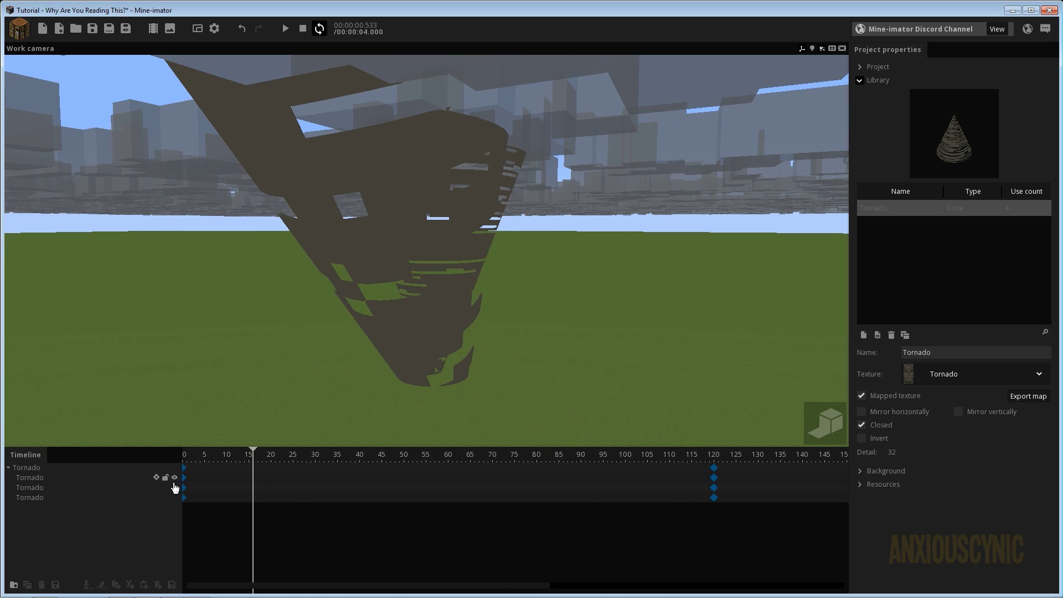
# Apply the nested Tornados' 0° X rotation and reduced scale to both their keyframes, at frames 0 and 120, and scrub to check.
pyautogui.click(46, 479)
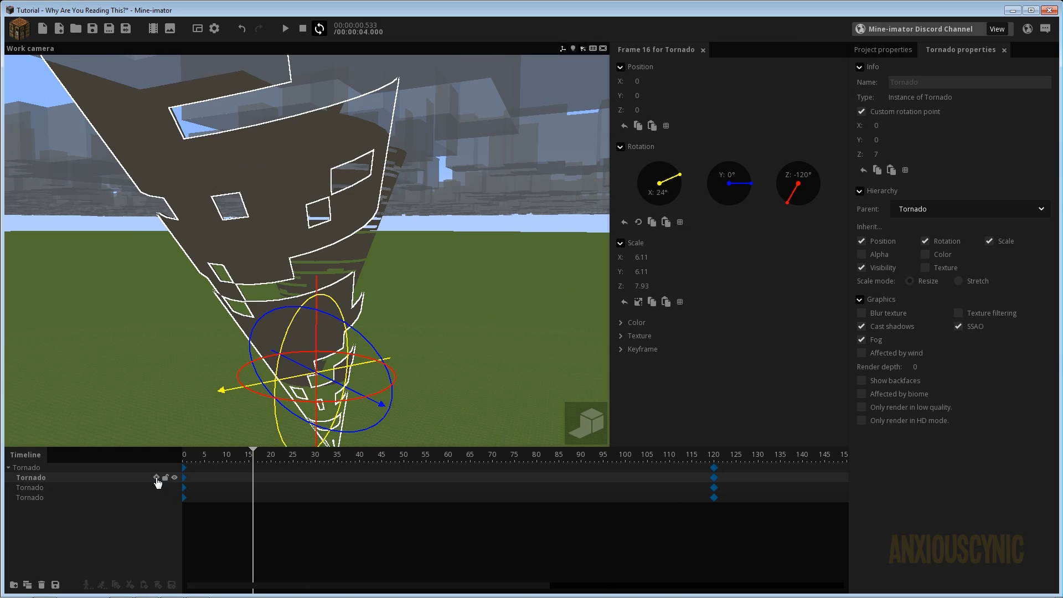
pyautogui.click(157, 487)
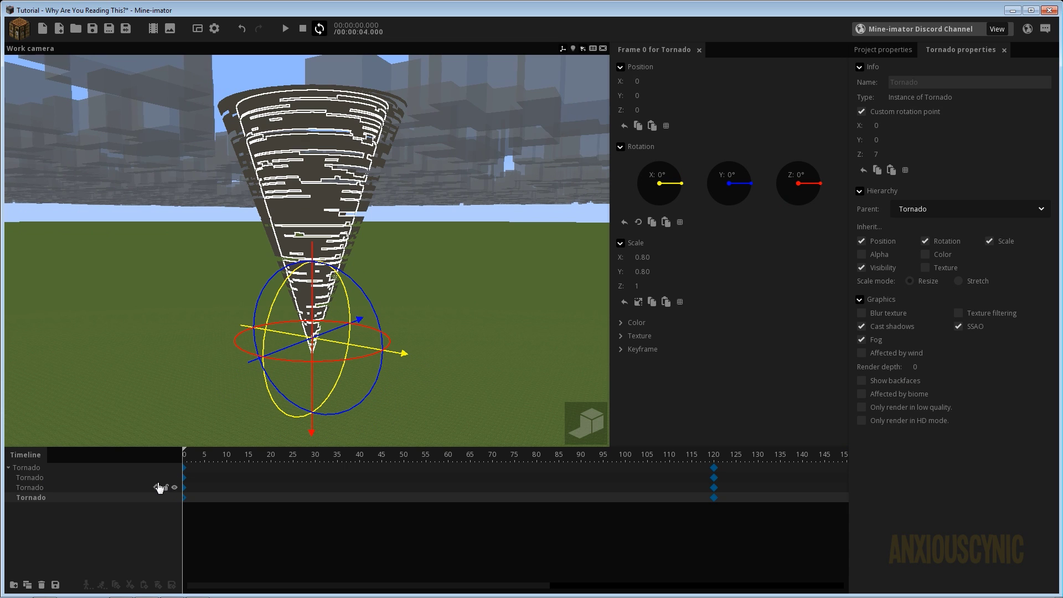
pyautogui.click(158, 479)
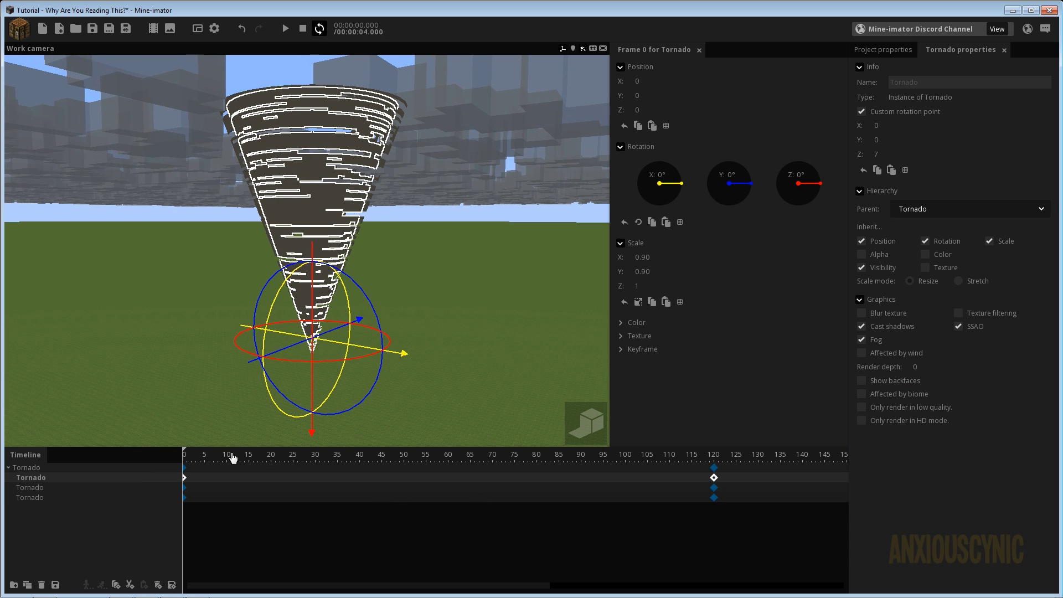
pyautogui.moveTo(232, 457); pyautogui.dragTo(136, 475)
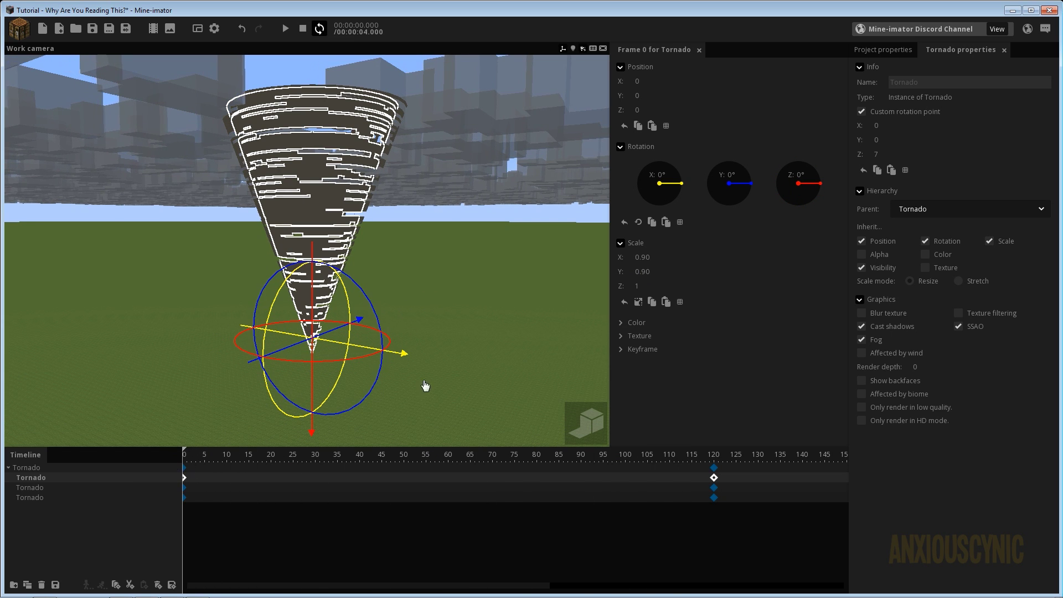
# Assign descending render depths from the outer Tornado inward, with 10 on the parent, 9 on the first child and 8 on the second.
pyautogui.click(35, 468)
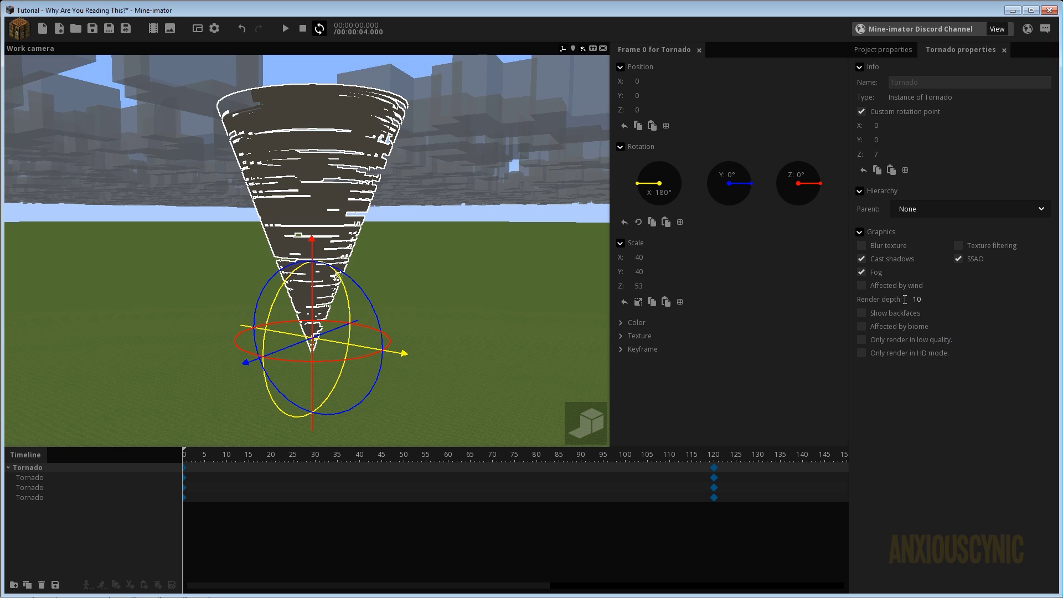
pyautogui.click(42, 478)
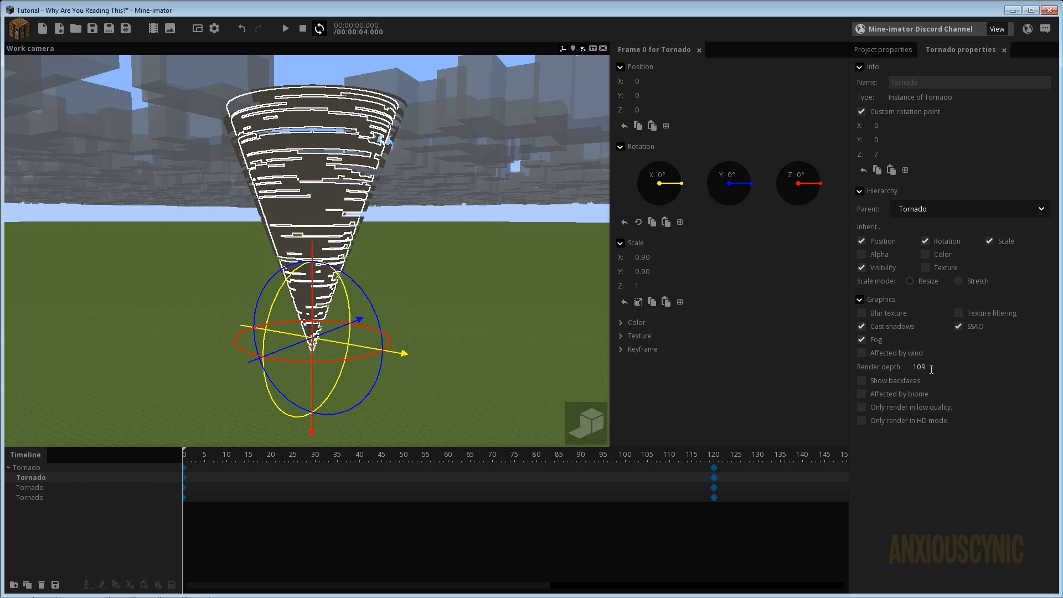
pyautogui.click(43, 489)
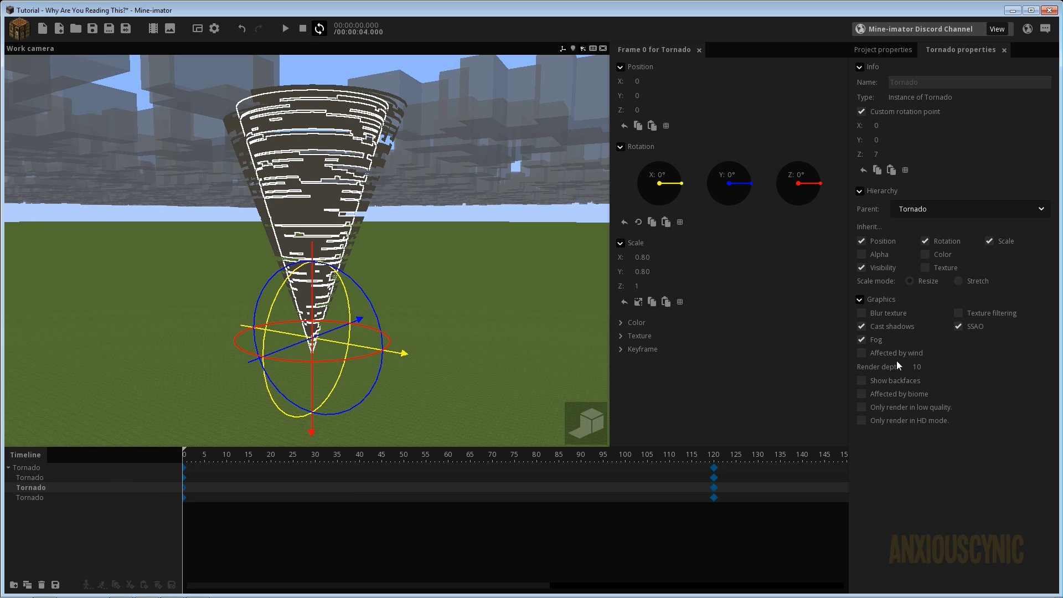
pyautogui.click(886, 367)
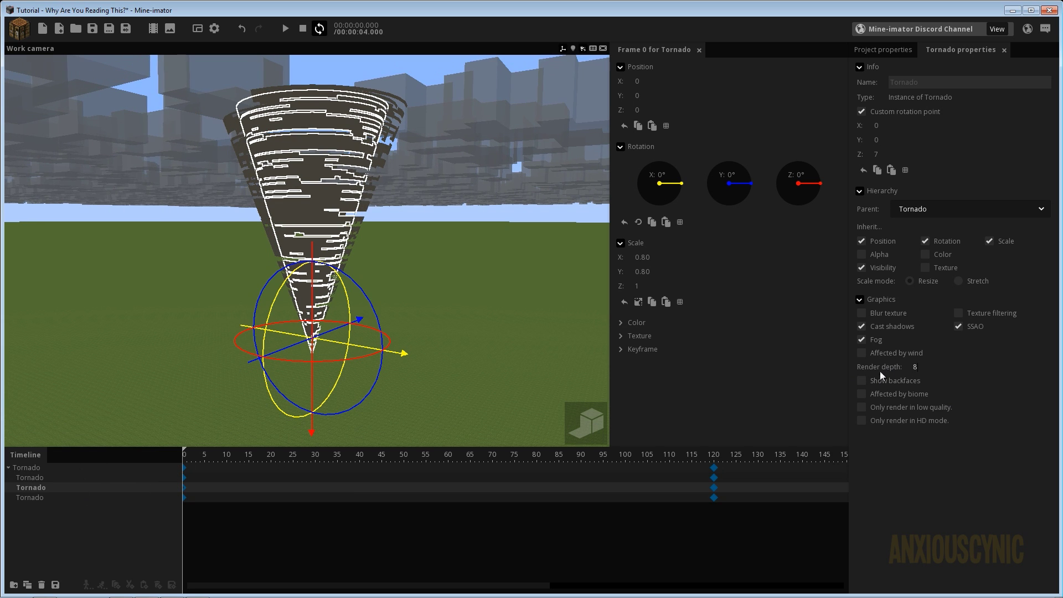
pyautogui.click(115, 497)
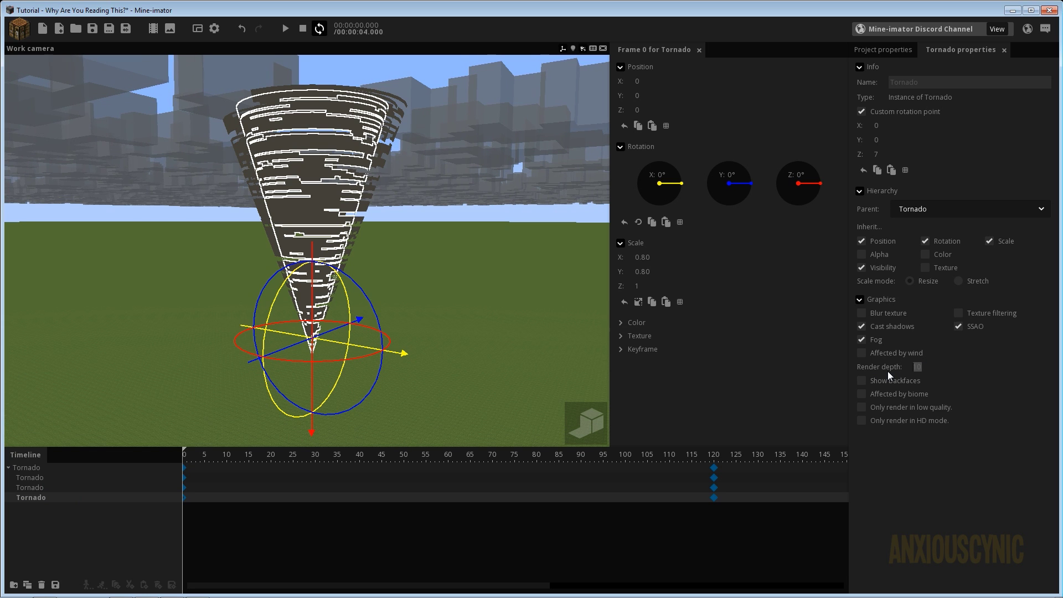
# Deselect the Tornado and play the layered funnel's animation from another angle.
pyautogui.moveTo(315, 359); pyautogui.dragTo(408, 251, button='right')
pyautogui.click(408, 251)
pyautogui.moveTo(488, 252)
pyautogui.mouseDown(button='right')
pyautogui.moveTo(517, 256)
pyautogui.moveTo(487, 266)
pyautogui.mouseUp(button='right')
pyautogui.press('space')
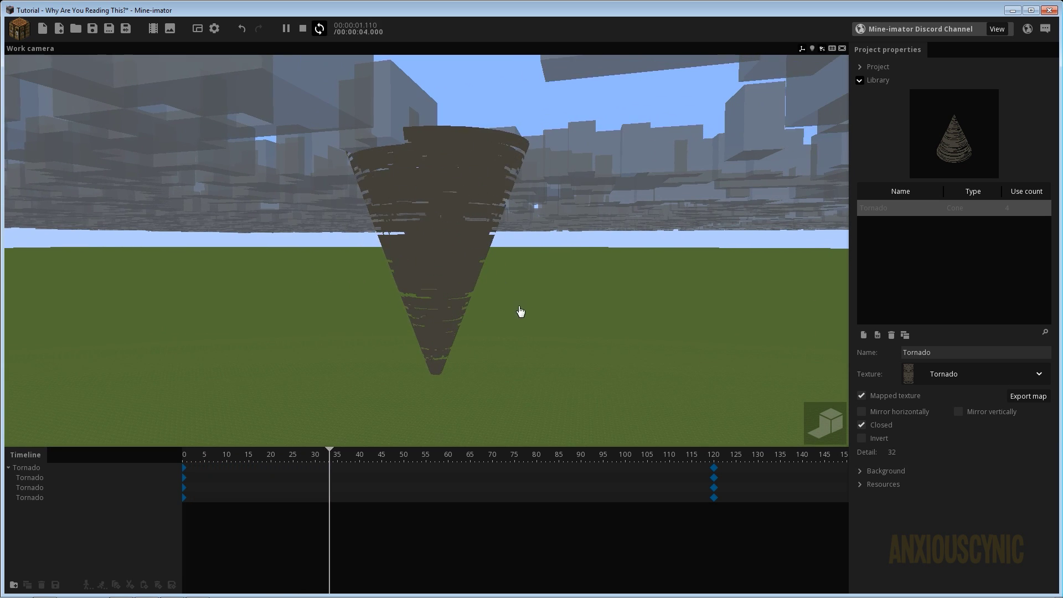
# Try a Z rotation of about -1002.53° on the second child Tornado's frame 120 keyframe and play the animation.
pyautogui.click(184, 491)
pyautogui.click(183, 492)
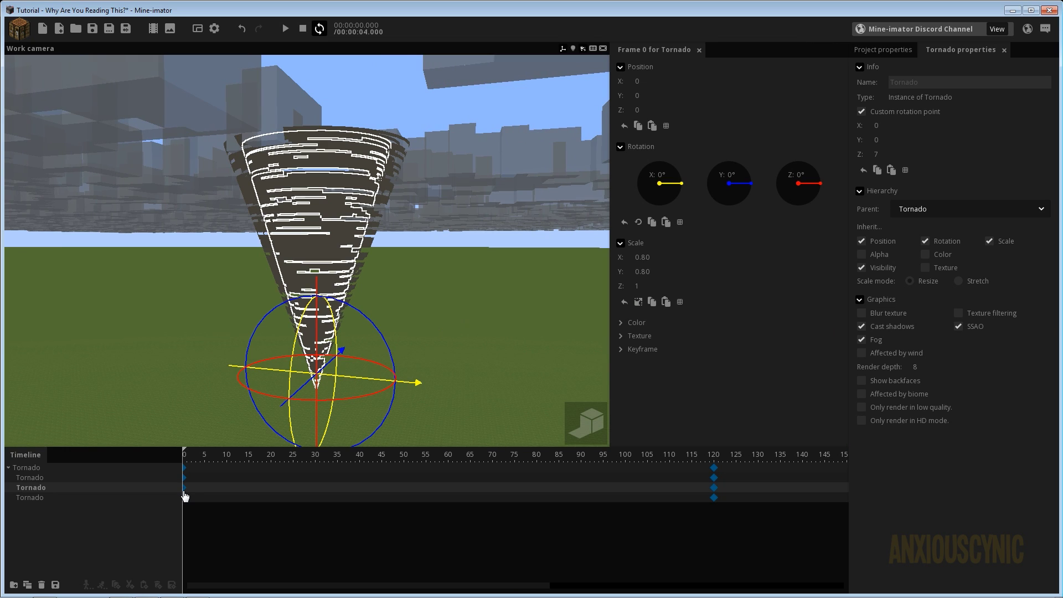
pyautogui.click(713, 488)
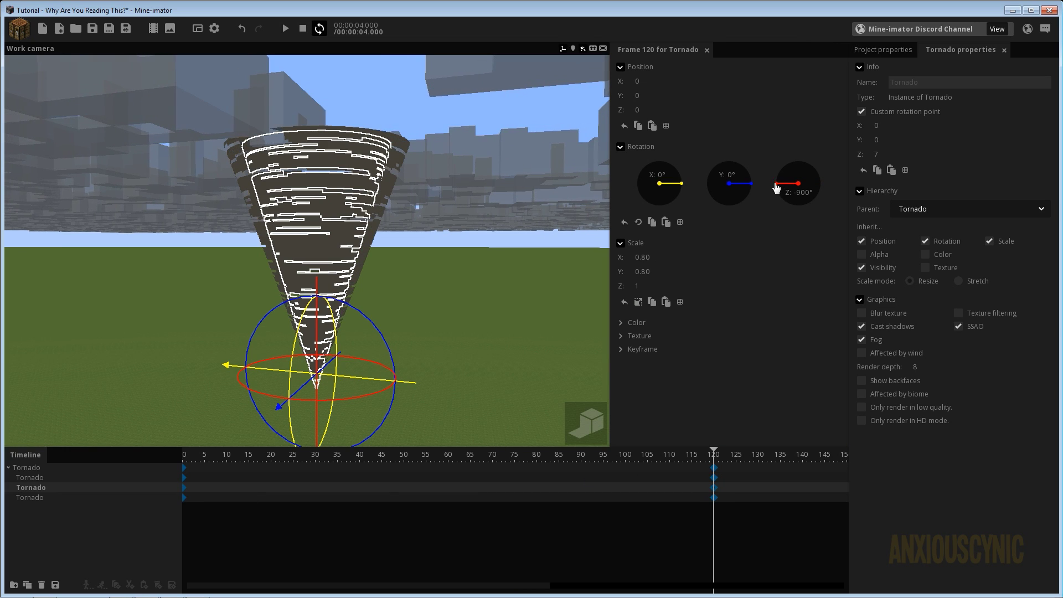
pyautogui.moveTo(776, 188); pyautogui.dragTo(812, 134)
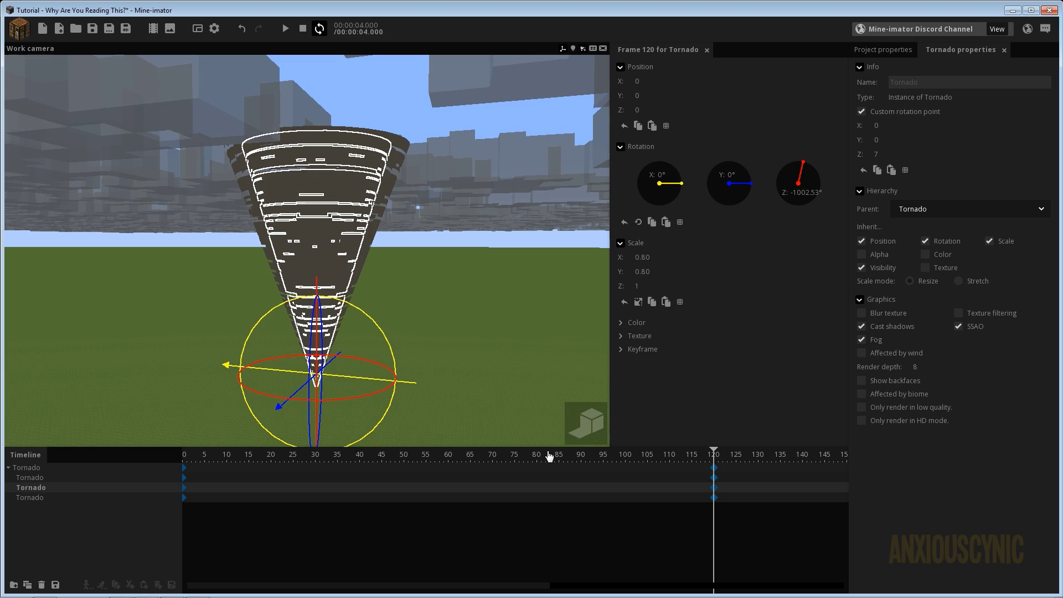
pyautogui.press('space')
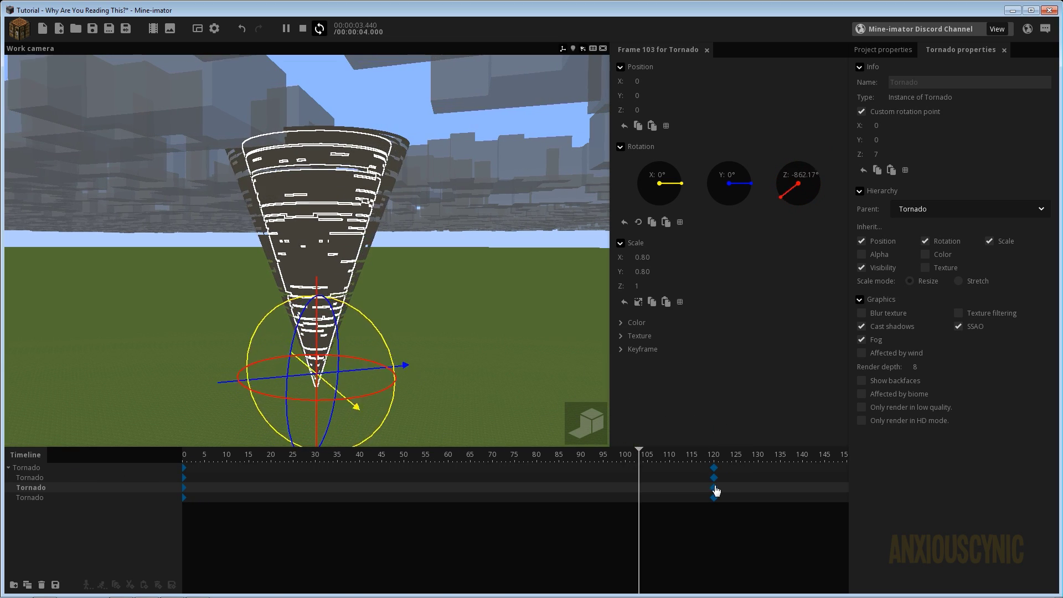
# Reset the nested Tornados' Z rotation to 0° on their frame 120 keyframes and play the animation.
pyautogui.rightClick(803, 203)
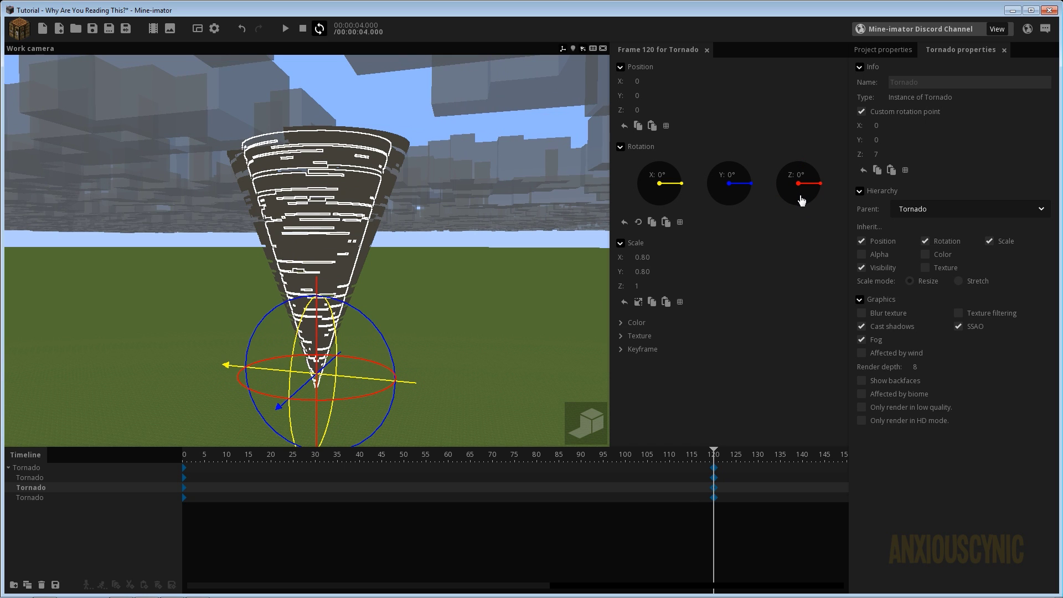
pyautogui.click(714, 498)
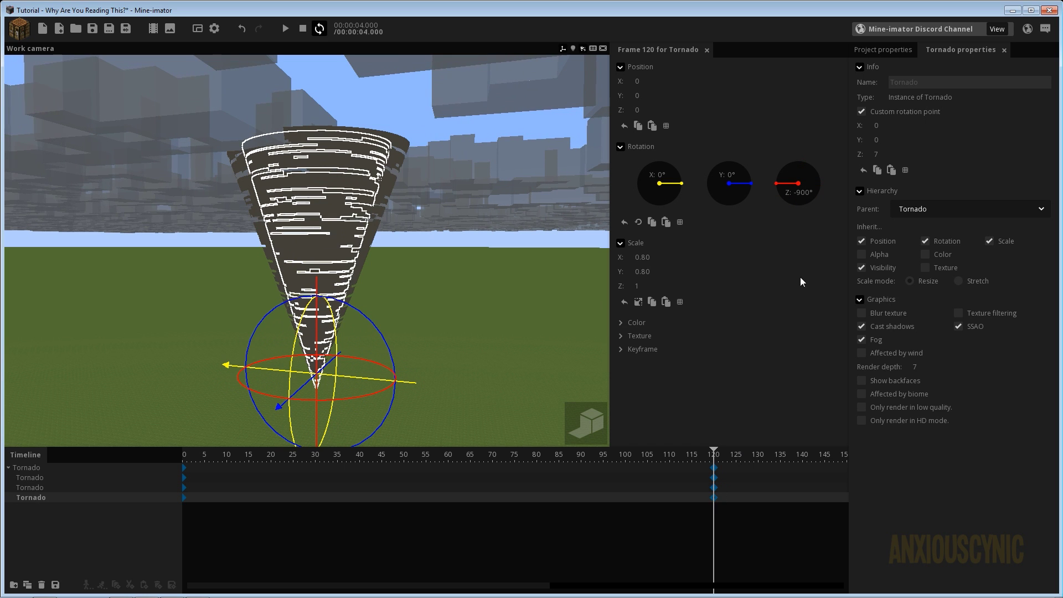
pyautogui.click(714, 478)
pyautogui.press('space')
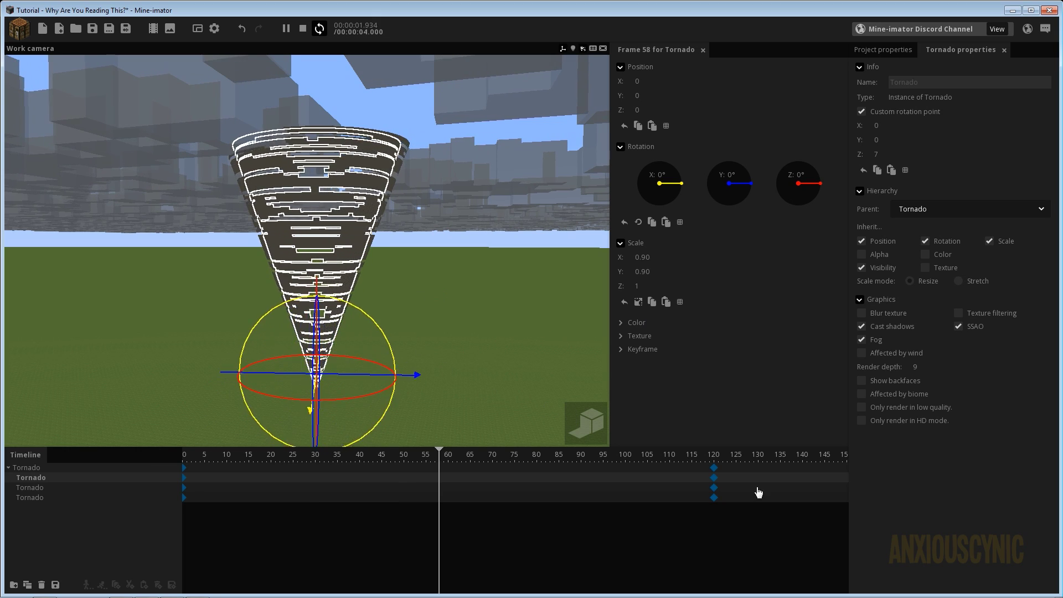
# Give the three nested Tornados different Z rotations on their frame 120 keyframes so each layer spins at its own speed.
pyautogui.click(714, 480)
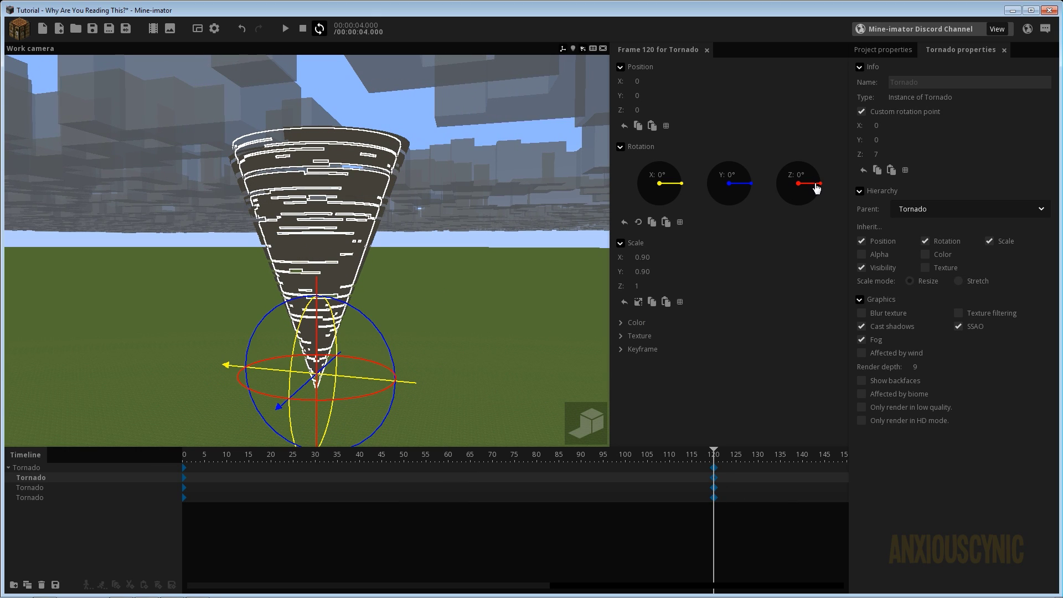
pyautogui.moveTo(817, 188); pyautogui.dragTo(754, 129)
pyautogui.click(715, 488)
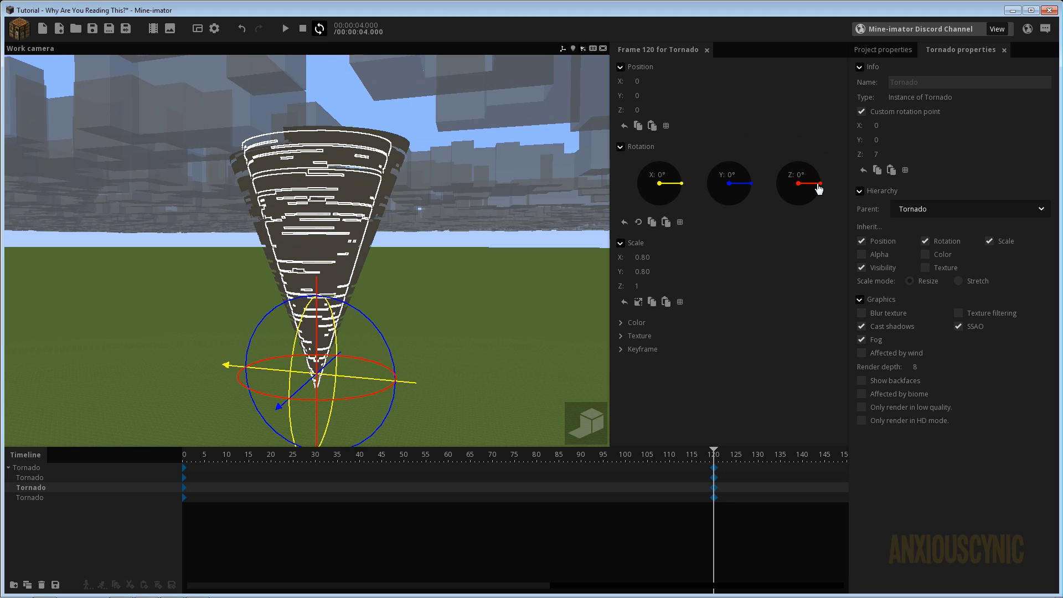
pyautogui.moveTo(818, 190); pyautogui.dragTo(817, 196)
pyautogui.click(718, 499)
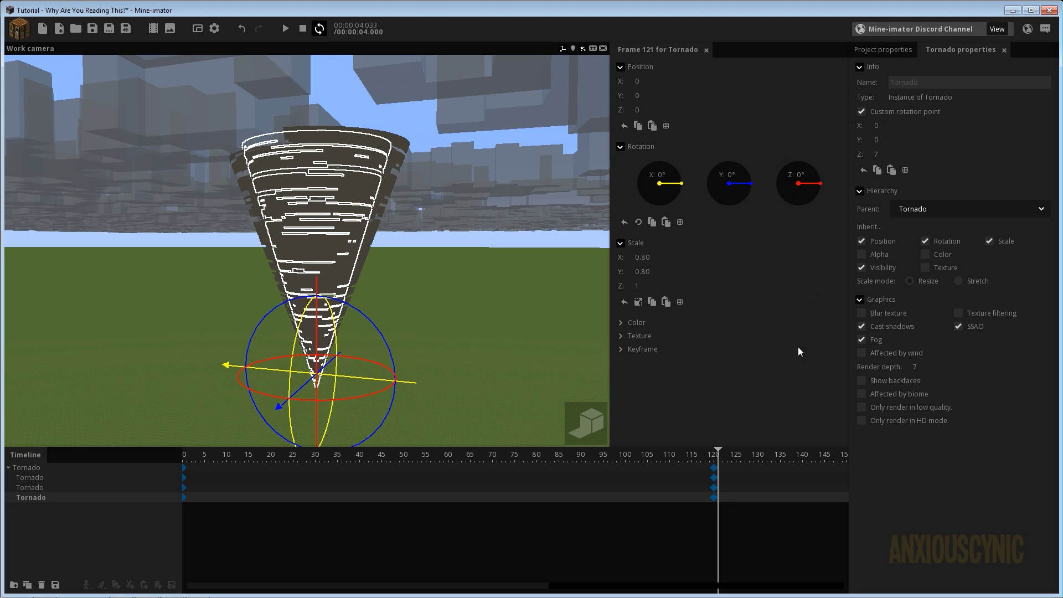
pyautogui.press('Left')
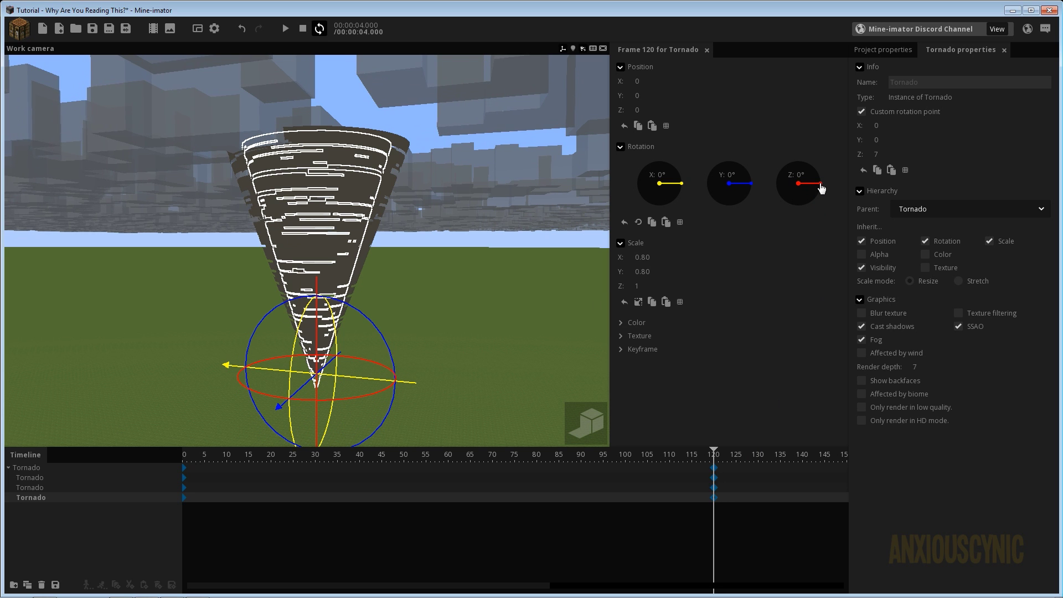
# Play the layered animation with the Tornado deselected, view it from several angles, and pause it.
pyautogui.press('space')
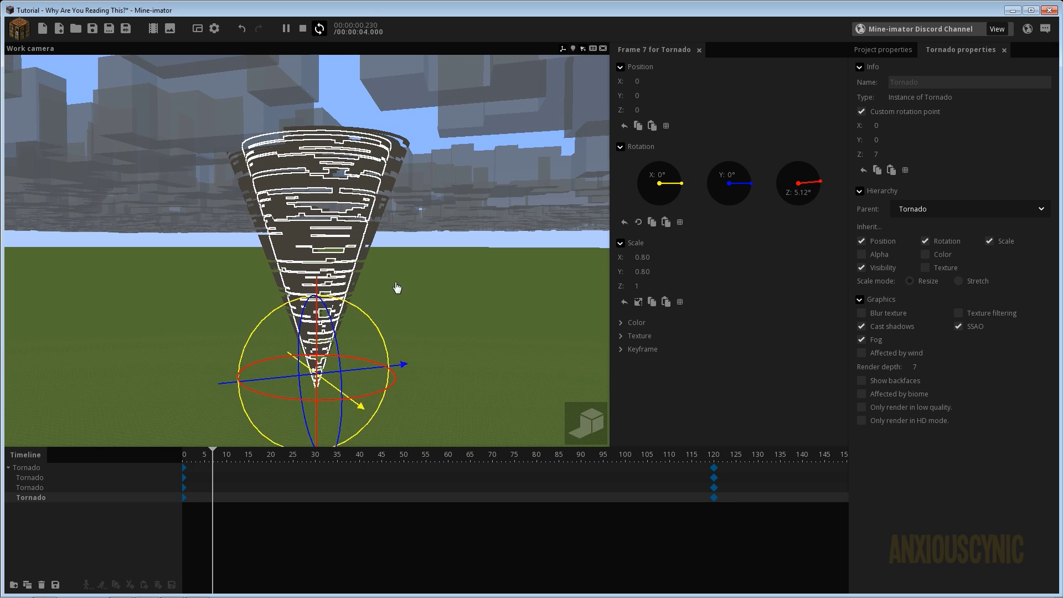
pyautogui.click(474, 244)
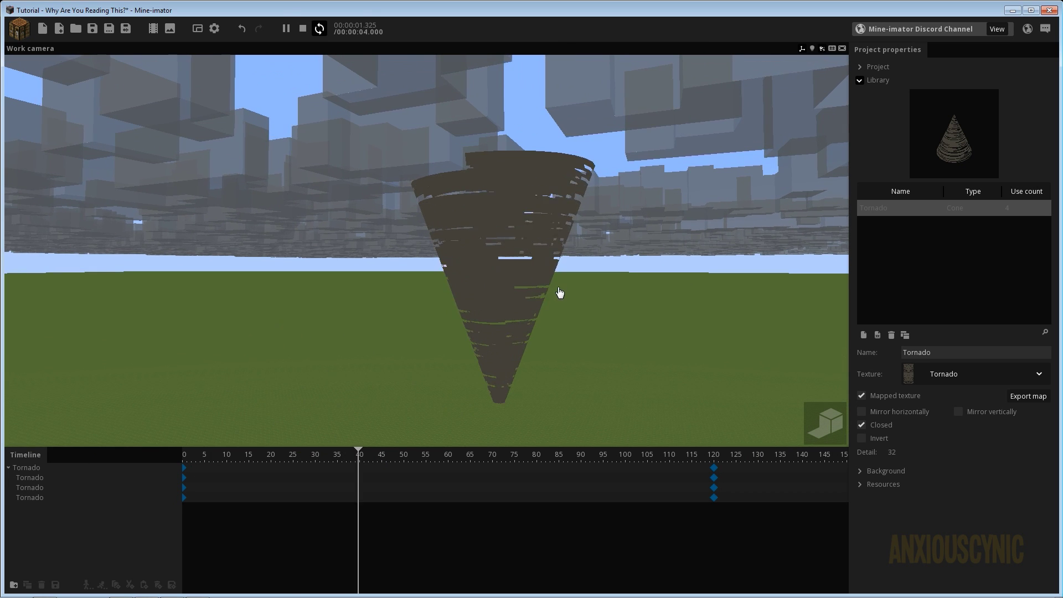
pyautogui.moveTo(586, 282)
pyautogui.mouseDown(button='right')
pyautogui.moveTo(587, 227)
pyautogui.moveTo(592, 285)
pyautogui.mouseUp(button='right')
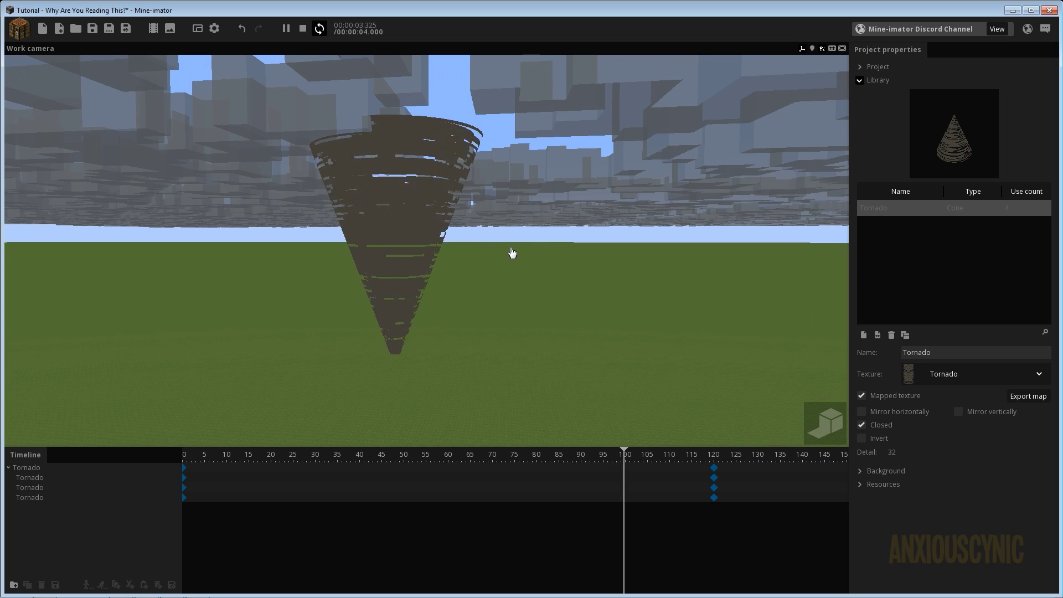
pyautogui.moveTo(512, 253); pyautogui.dragTo(510, 251, button='right')
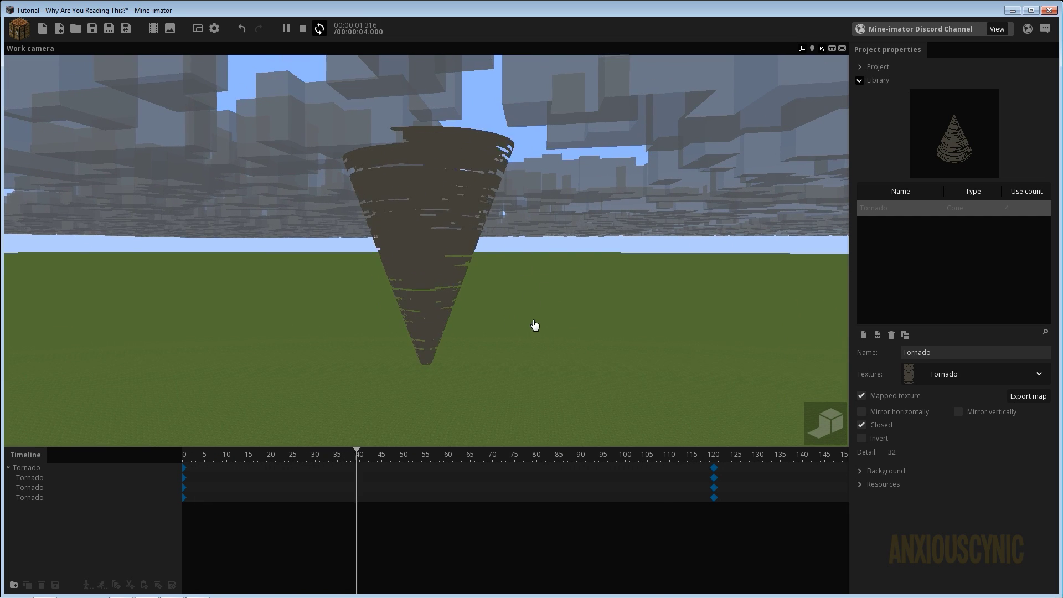
pyautogui.press('space')
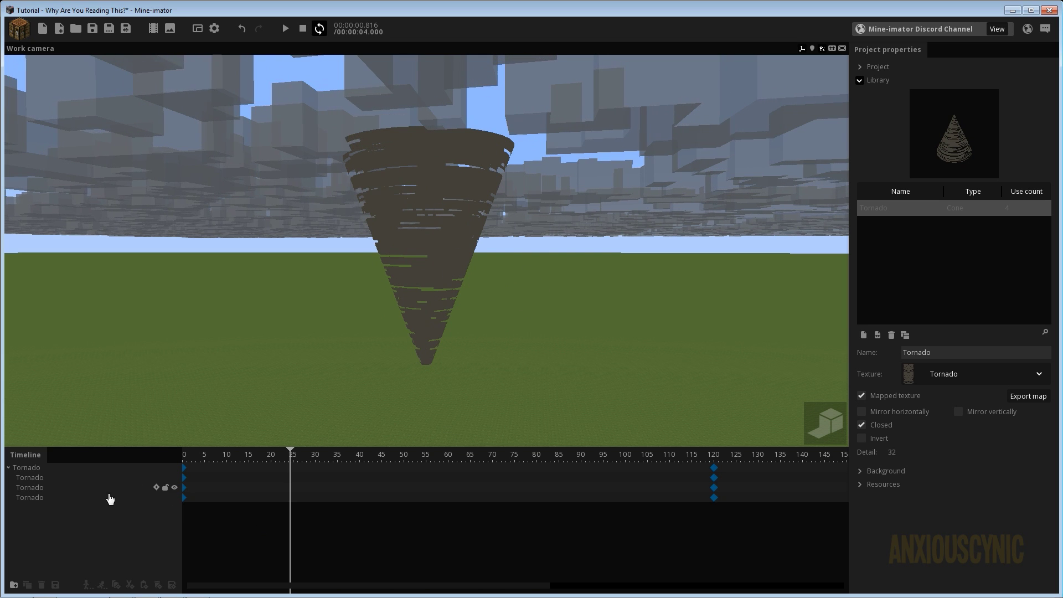
# Mix dark red at 35% into the third child Tornado, with both its keyframes selected.
pyautogui.click(84, 501)
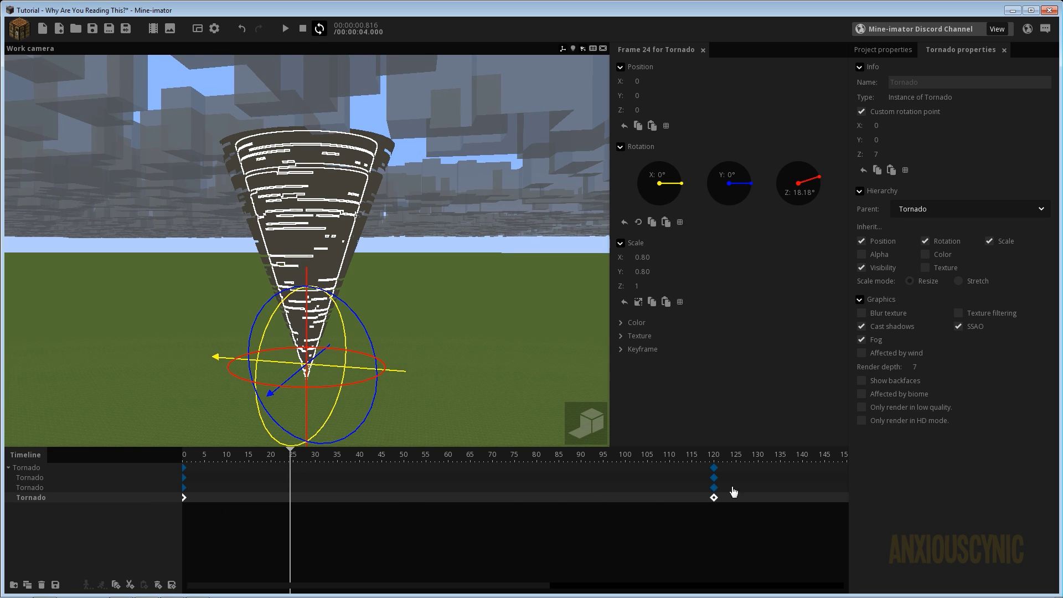
pyautogui.click(636, 325)
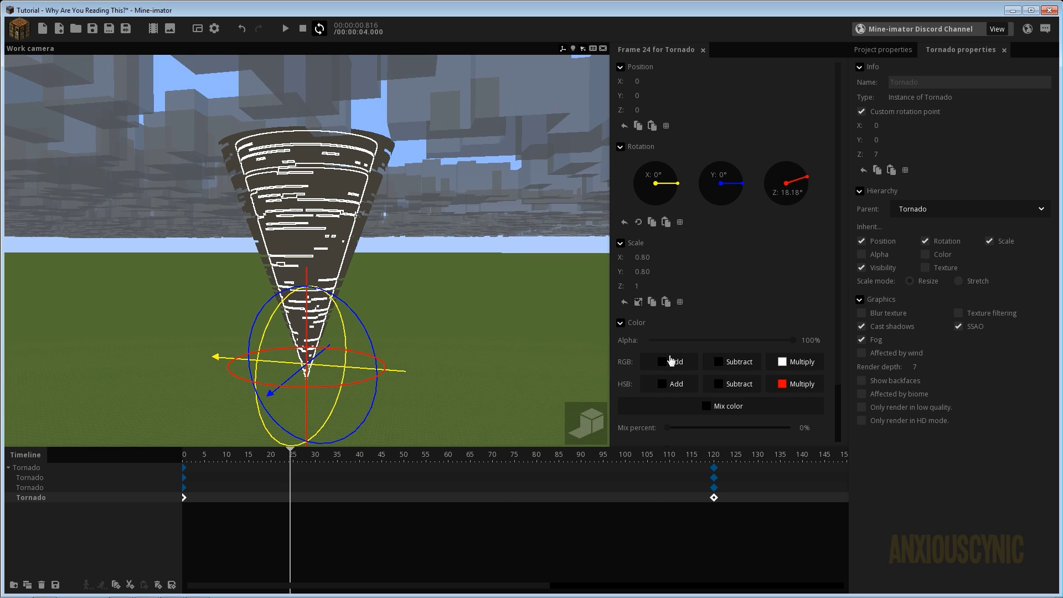
pyautogui.moveTo(681, 425); pyautogui.dragTo(696, 429)
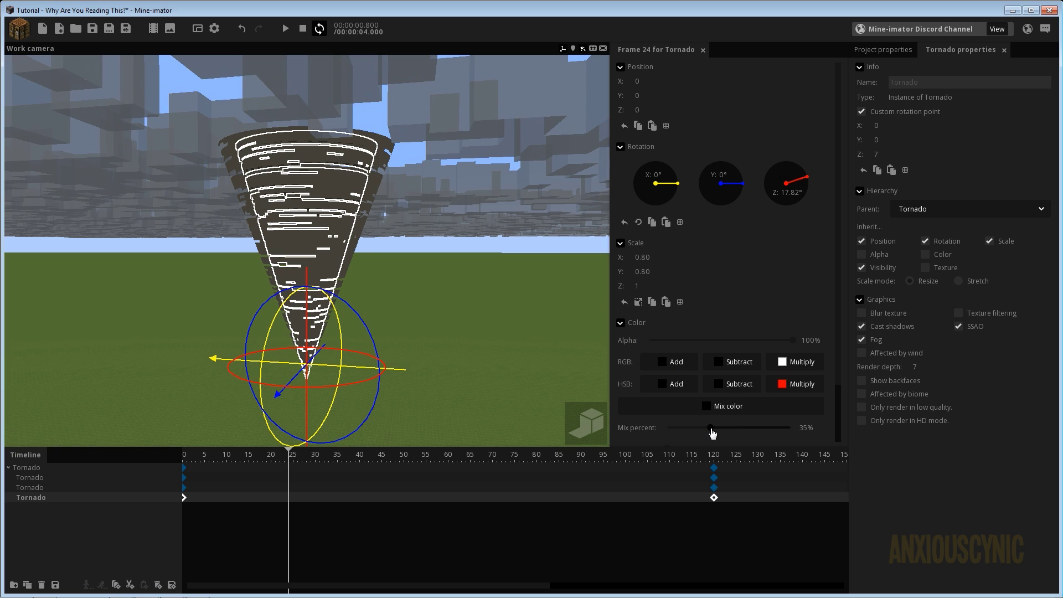
pyautogui.click(711, 410)
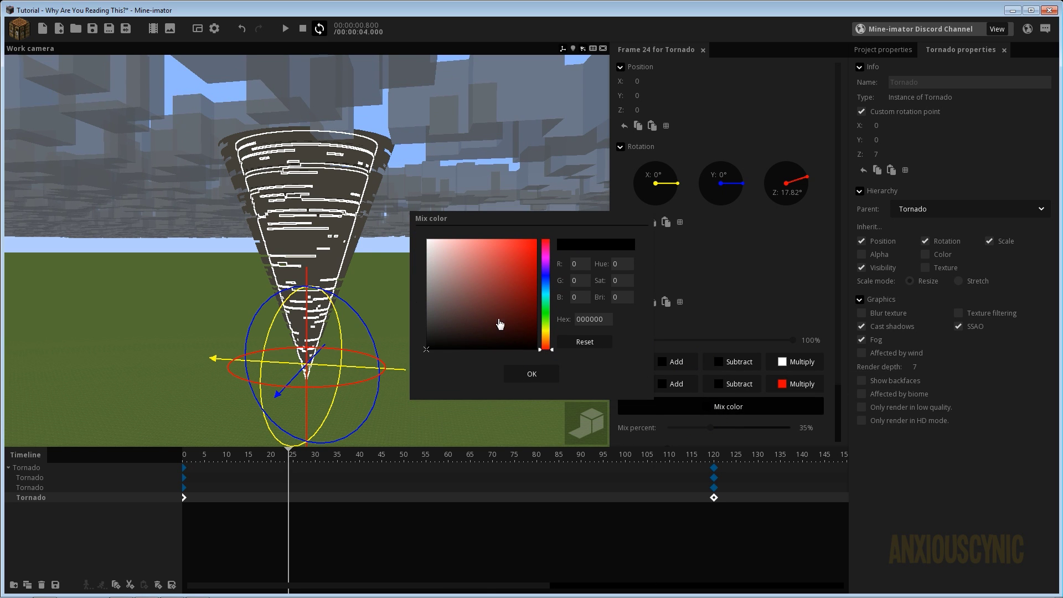
pyautogui.click(500, 324)
pyautogui.click(523, 299)
pyautogui.click(531, 373)
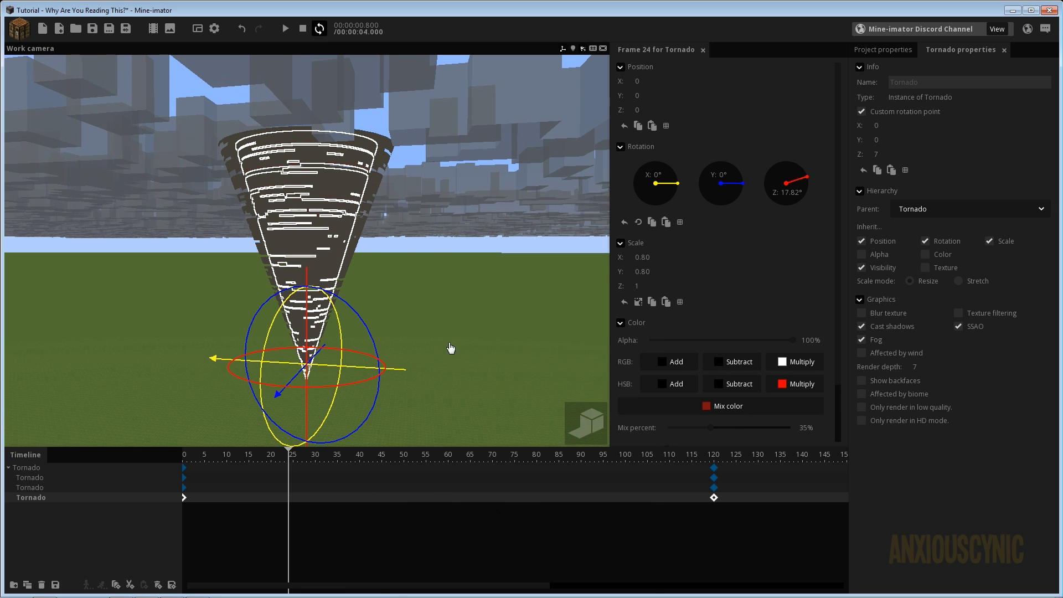
pyautogui.moveTo(451, 347)
pyautogui.mouseDown(button='right')
pyautogui.moveTo(453, 390)
pyautogui.moveTo(451, 340)
pyautogui.mouseUp(button='right')
# Mix green (2A8D20) at 40% into the second child Tornado, with both its keyframes selected.
pyautogui.click(155, 488)
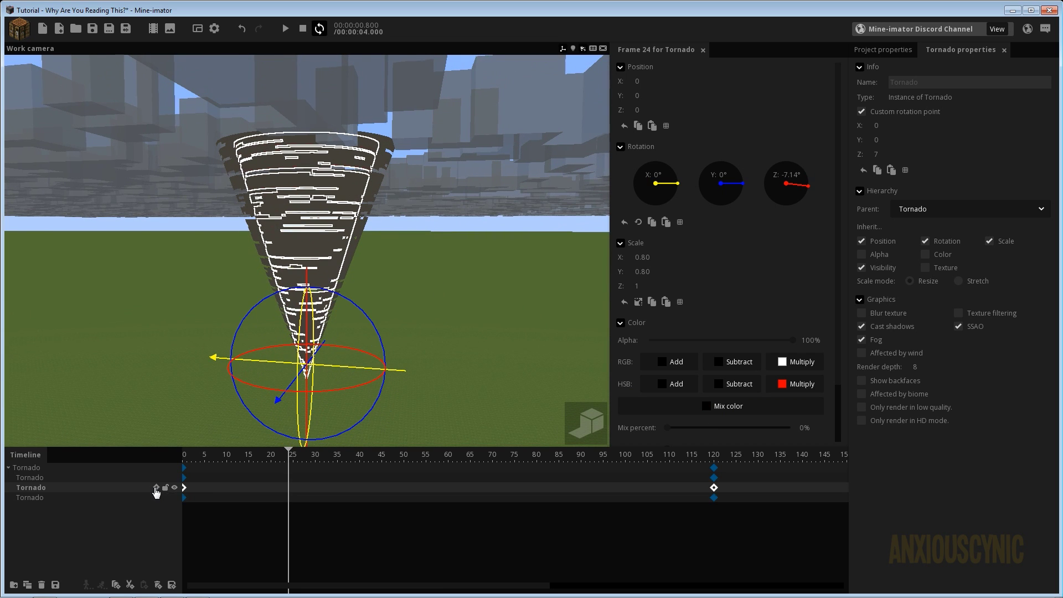
pyautogui.moveTo(691, 430); pyautogui.dragTo(717, 428)
pyautogui.click(728, 406)
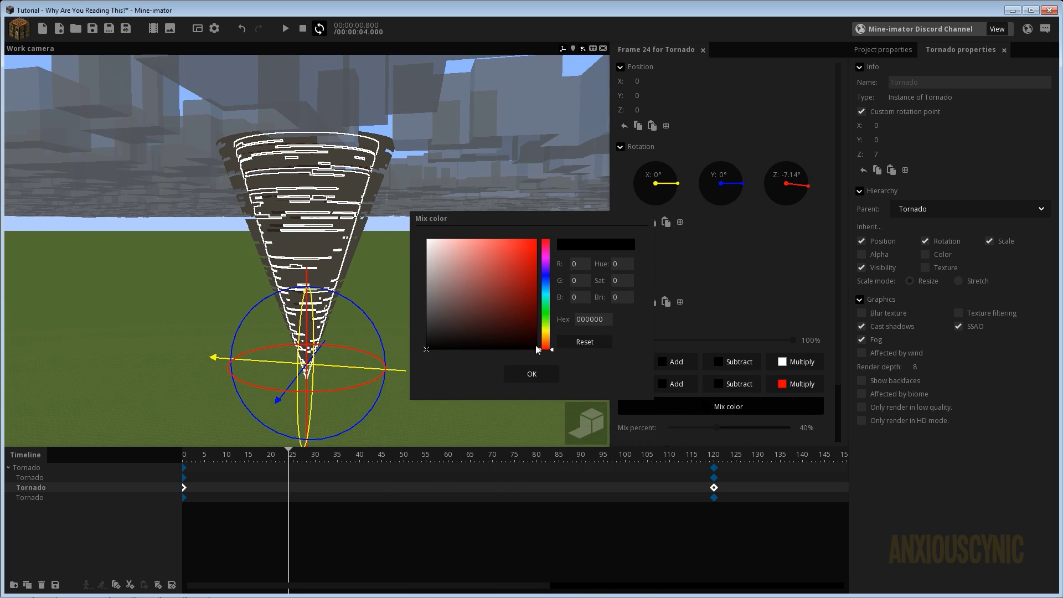
pyautogui.moveTo(545, 344); pyautogui.dragTo(546, 314)
pyautogui.click(493, 299)
pyautogui.click(512, 288)
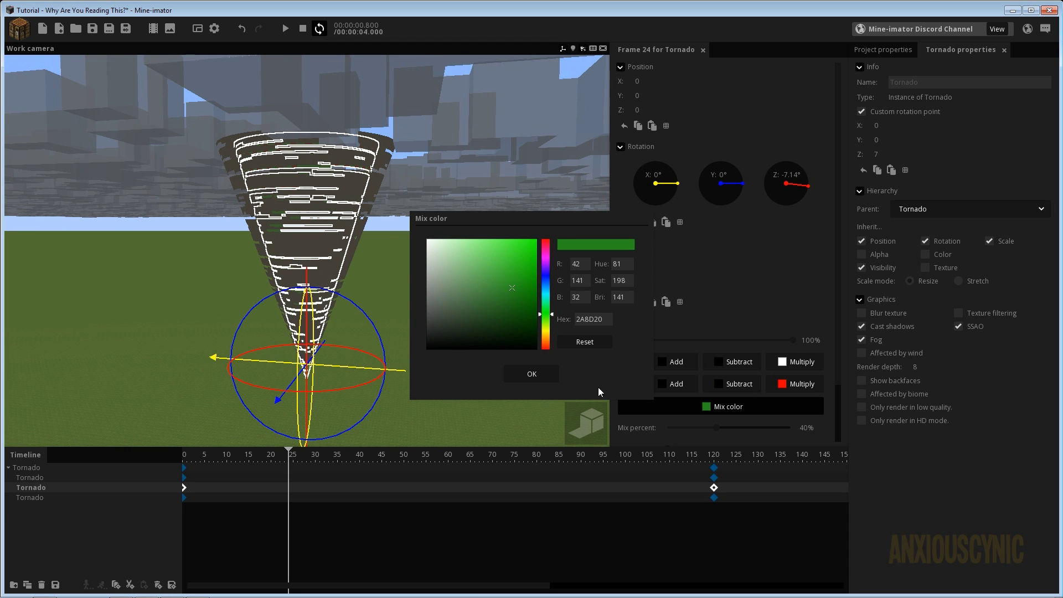
pyautogui.click(531, 374)
# Mix dark blue at 39% into the first child Tornado, with both its keyframes selected.
pyautogui.click(157, 479)
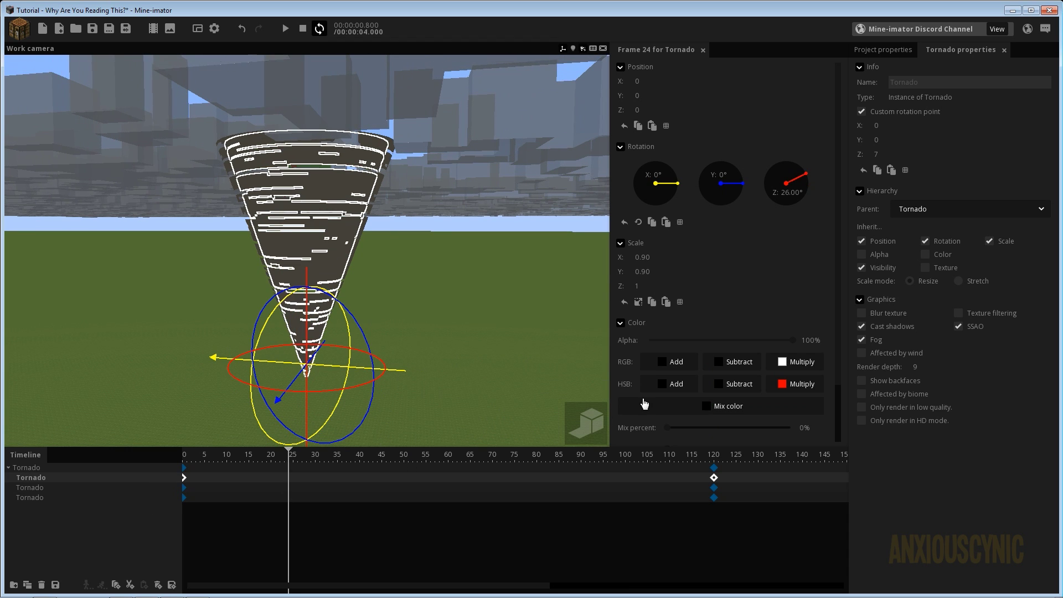
pyautogui.click(704, 407)
pyautogui.click(546, 289)
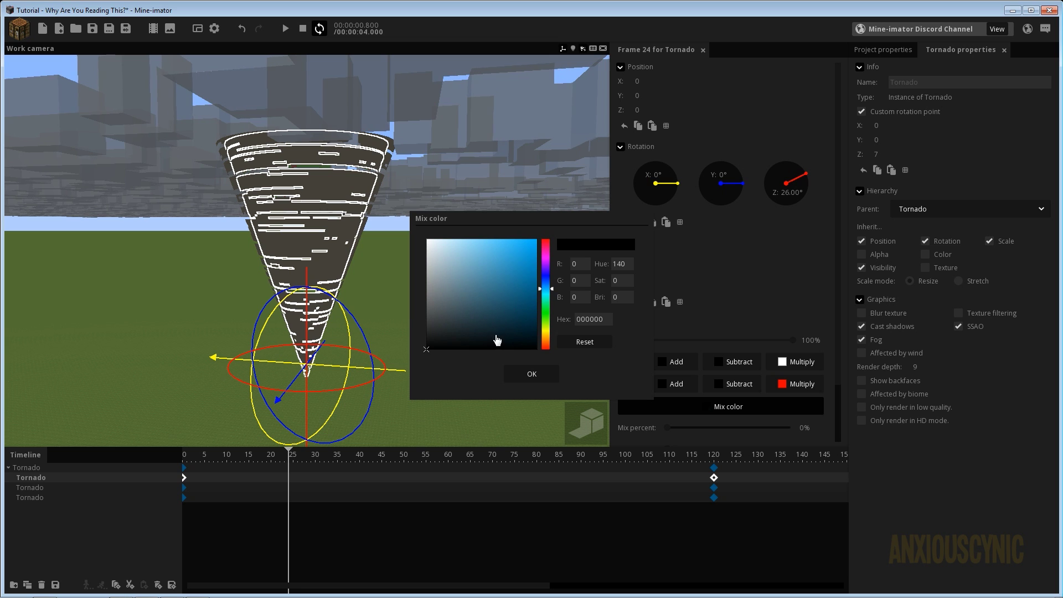
pyautogui.moveTo(497, 339); pyautogui.dragTo(509, 305)
pyautogui.click(522, 375)
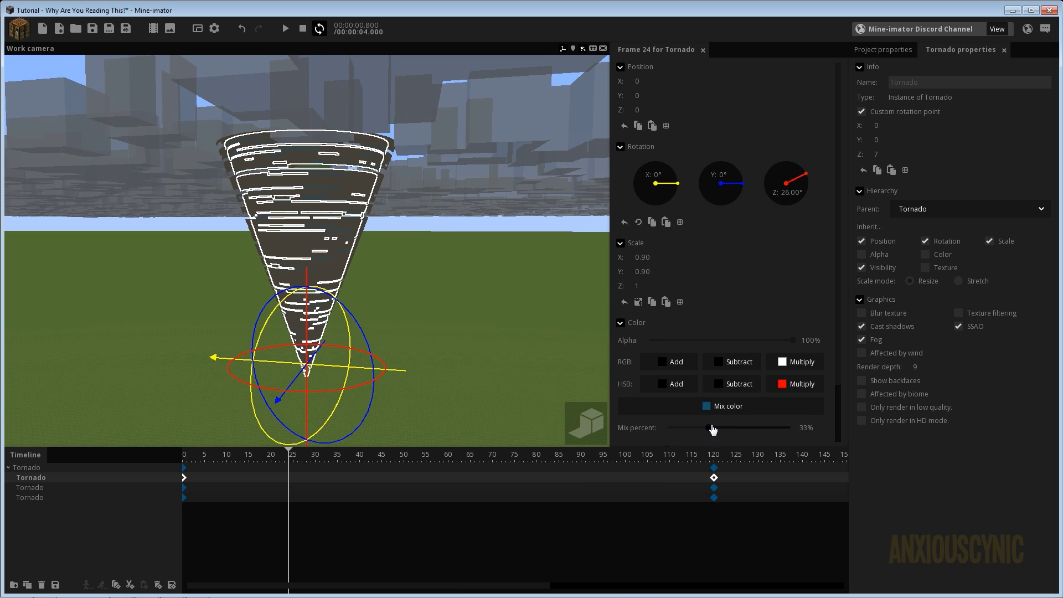
# Play the tinted layers' animation, inspect it from different angles, and stop at frame 0.
pyautogui.press('space')
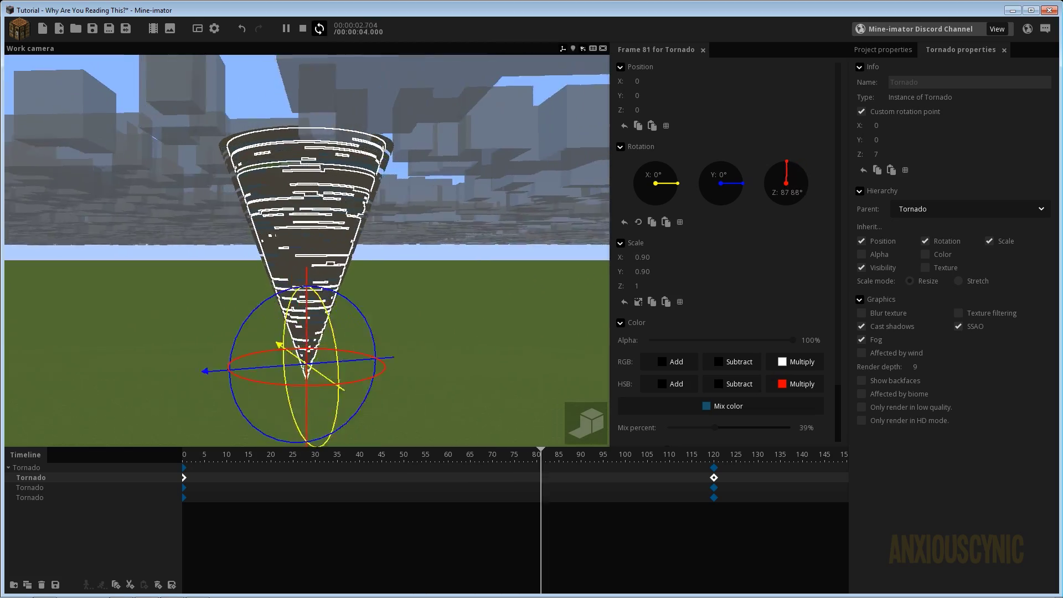
pyautogui.moveTo(469, 275); pyautogui.dragTo(470, 275, button='right')
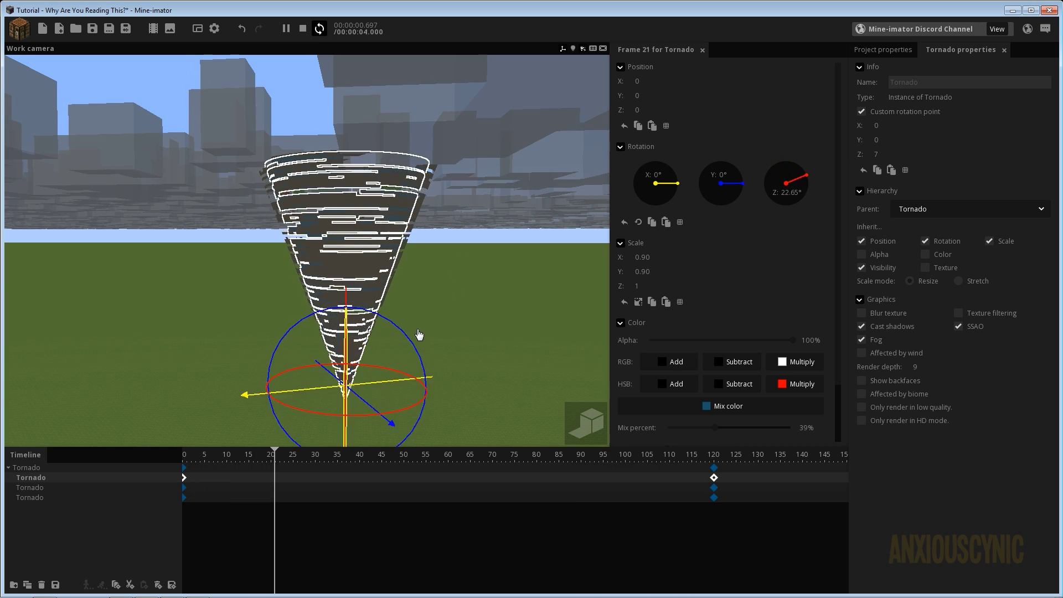
pyautogui.hotkey('shift', 'space')
pyautogui.moveTo(490, 292); pyautogui.dragTo(485, 297, button='right')
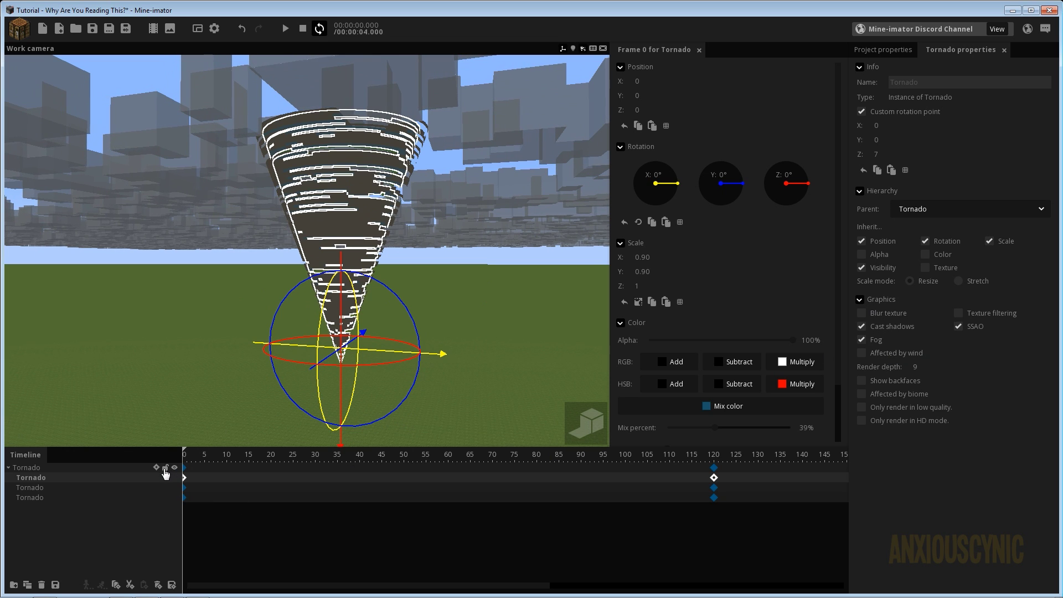
# Make the parent Tornado affected by wind, with both its keyframes selected, and play the animation.
pyautogui.click(159, 469)
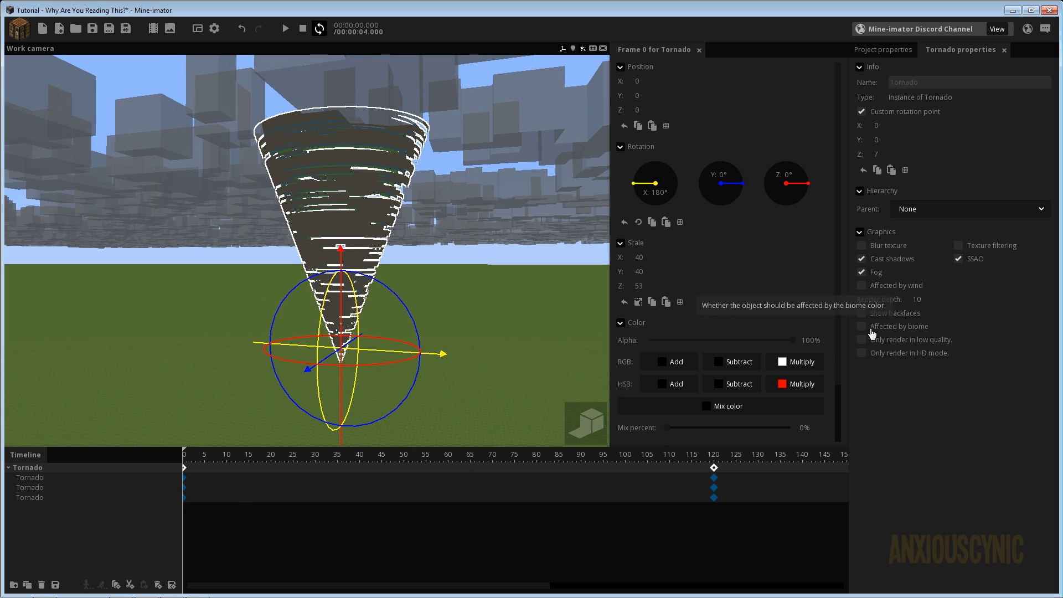
pyautogui.click(871, 330)
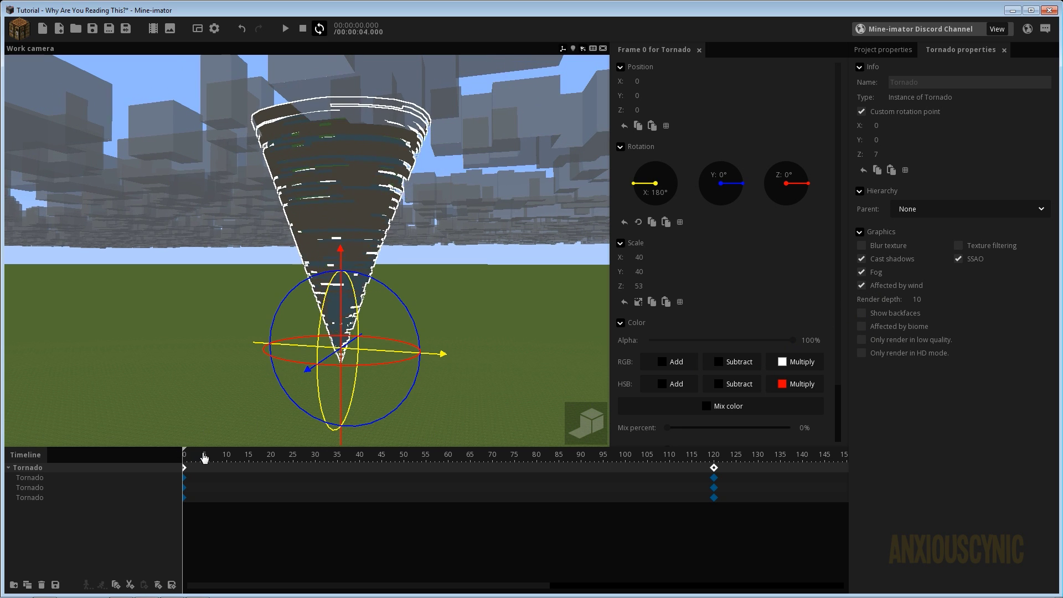
pyautogui.press('space')
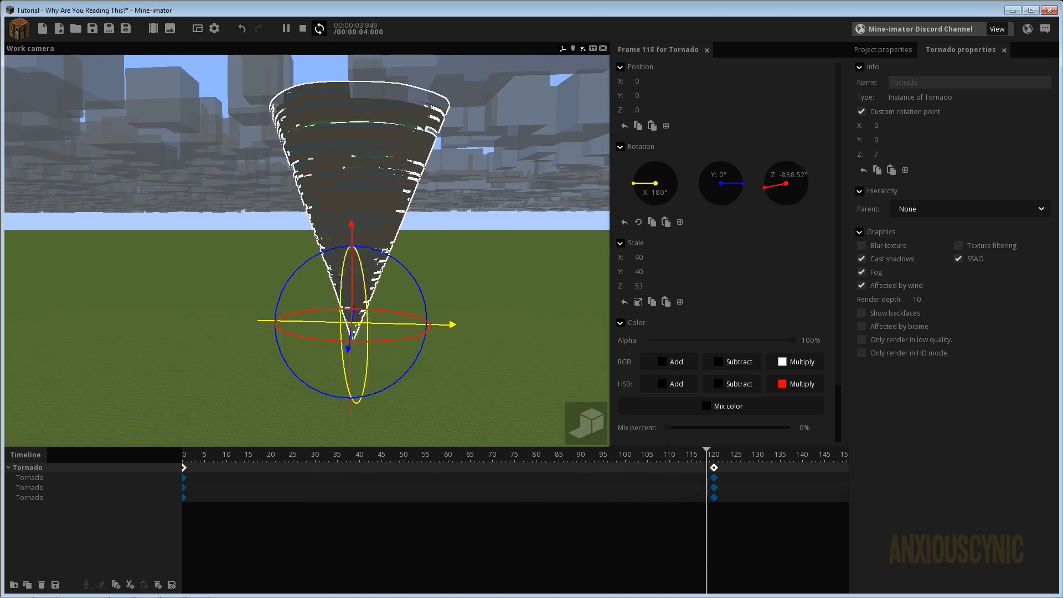
# Try a wind strength of 4.70 in the background settings, and reset the wind strength and wind speed to their defaults.
pyautogui.click(885, 50)
pyautogui.click(879, 81)
pyautogui.click(884, 93)
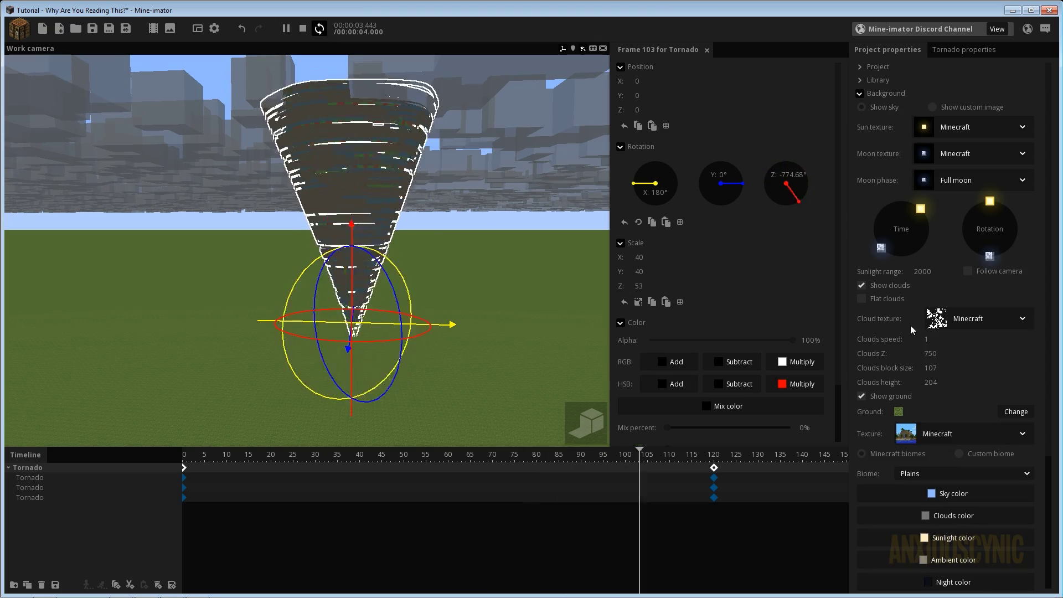
pyautogui.moveTo(1051, 315); pyautogui.dragTo(1042, 487)
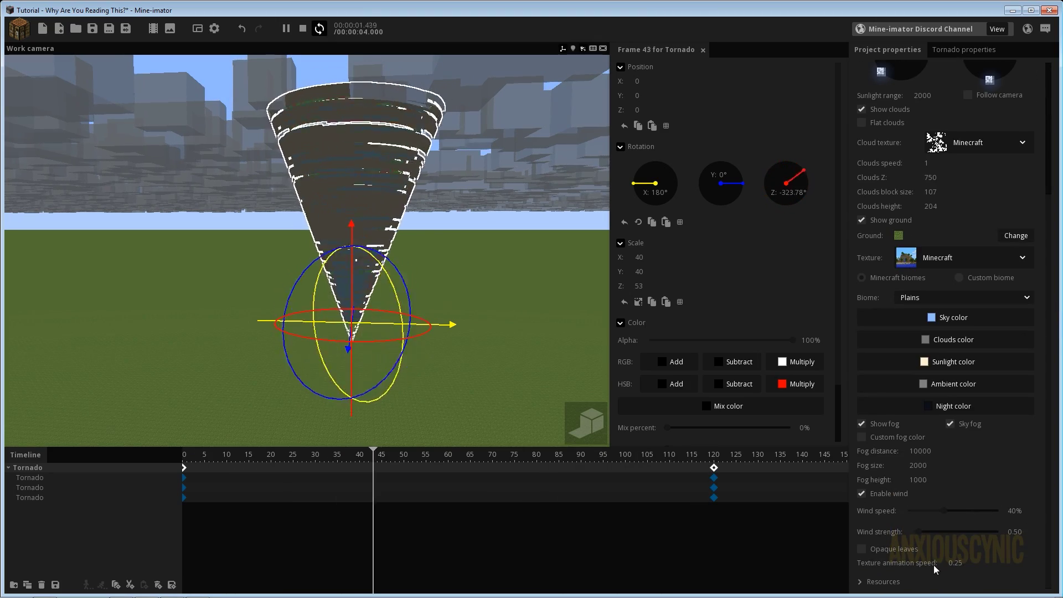
pyautogui.moveTo(935, 537); pyautogui.dragTo(965, 532)
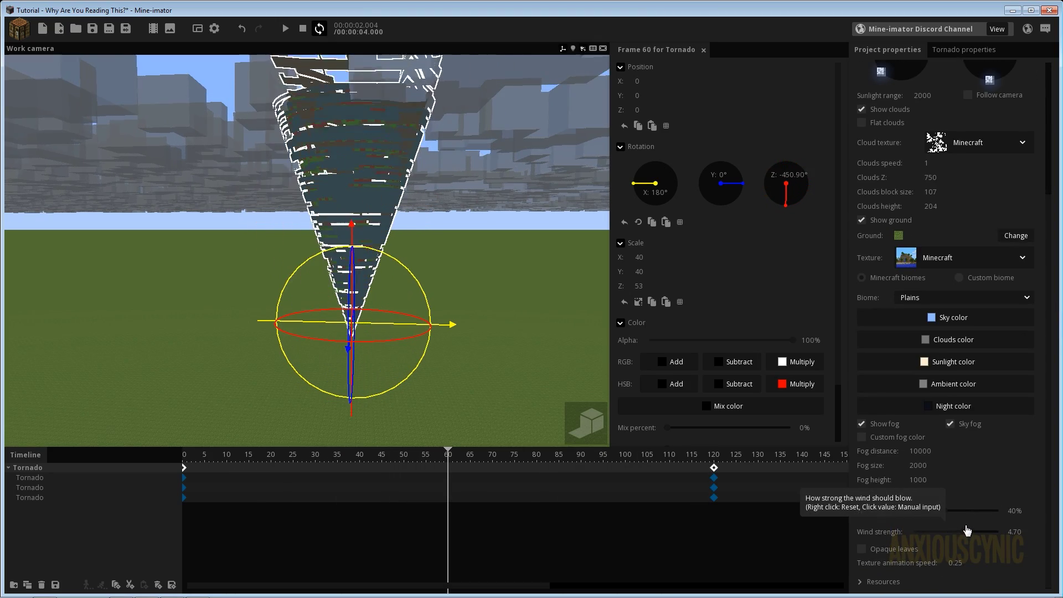
pyautogui.rightClick(966, 530)
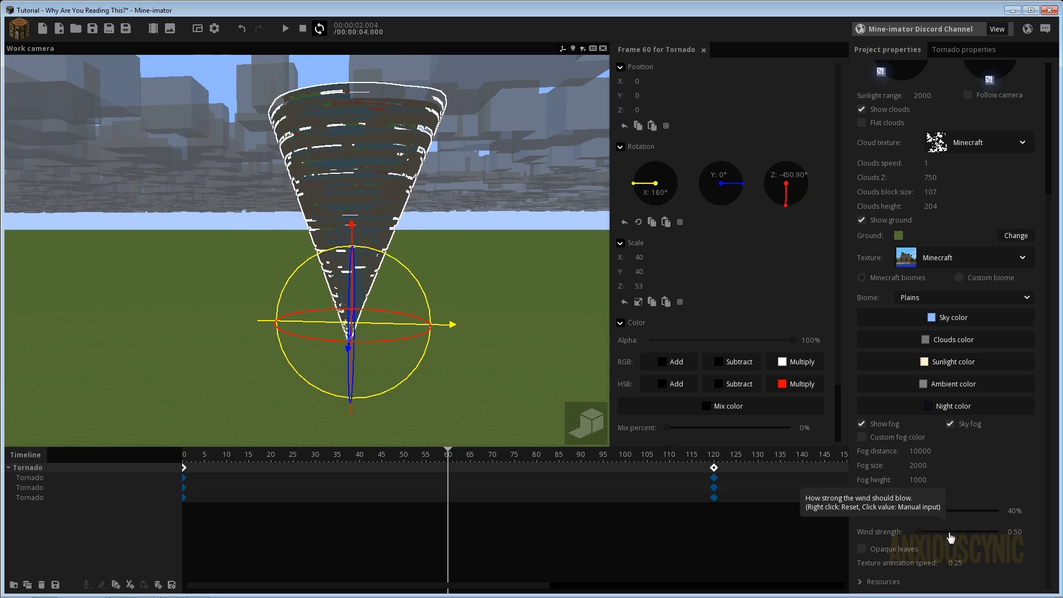
pyautogui.rightClick(975, 514)
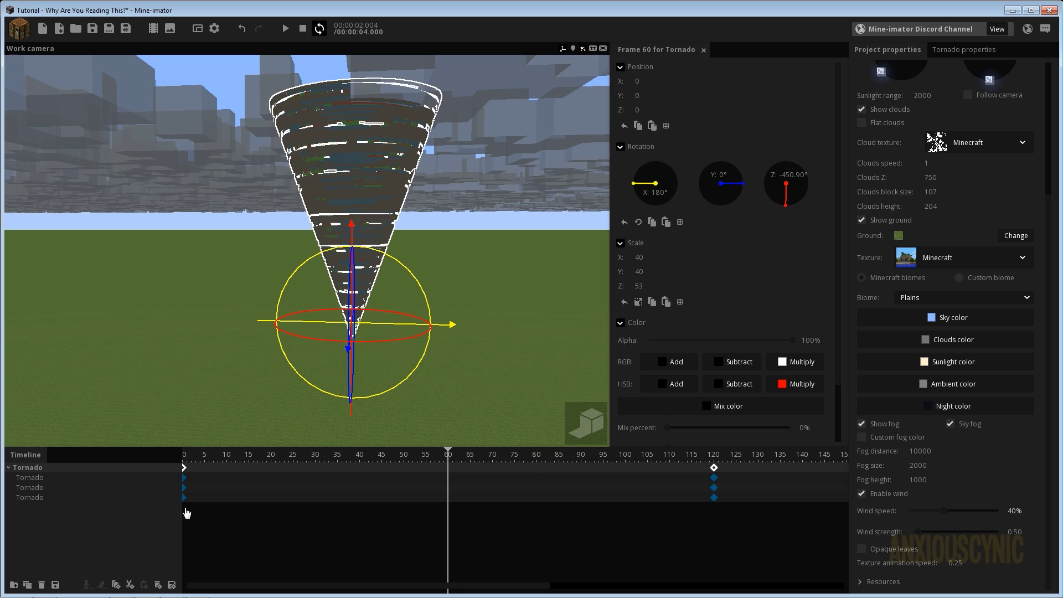
# Add a particle creator parented to the Tornado and open it in the particle editor from the library.
pyautogui.click(38, 478)
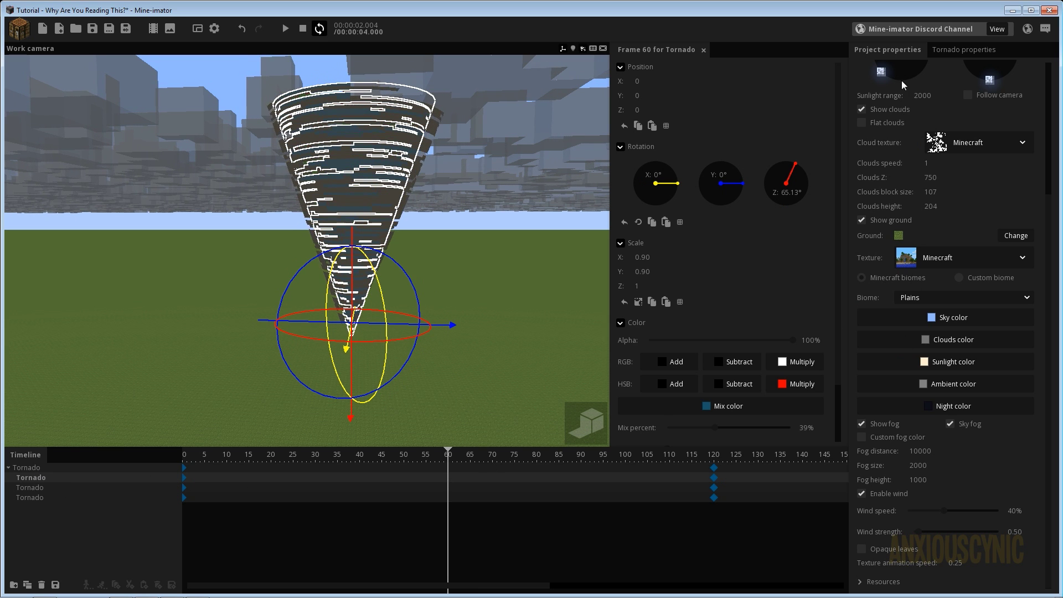
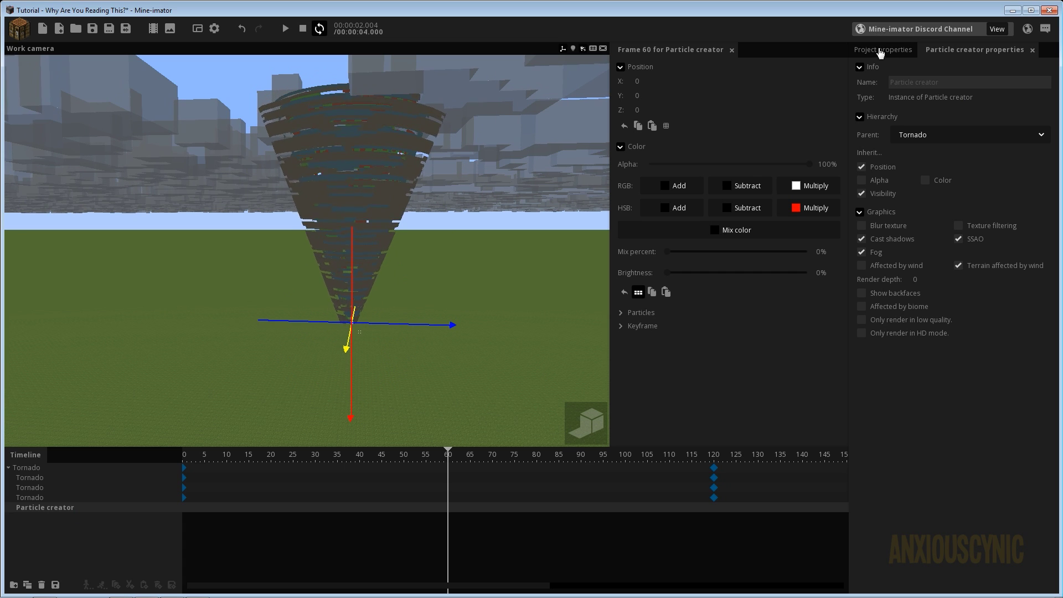
pyautogui.click(880, 52)
pyautogui.scroll(5, 959, 94)
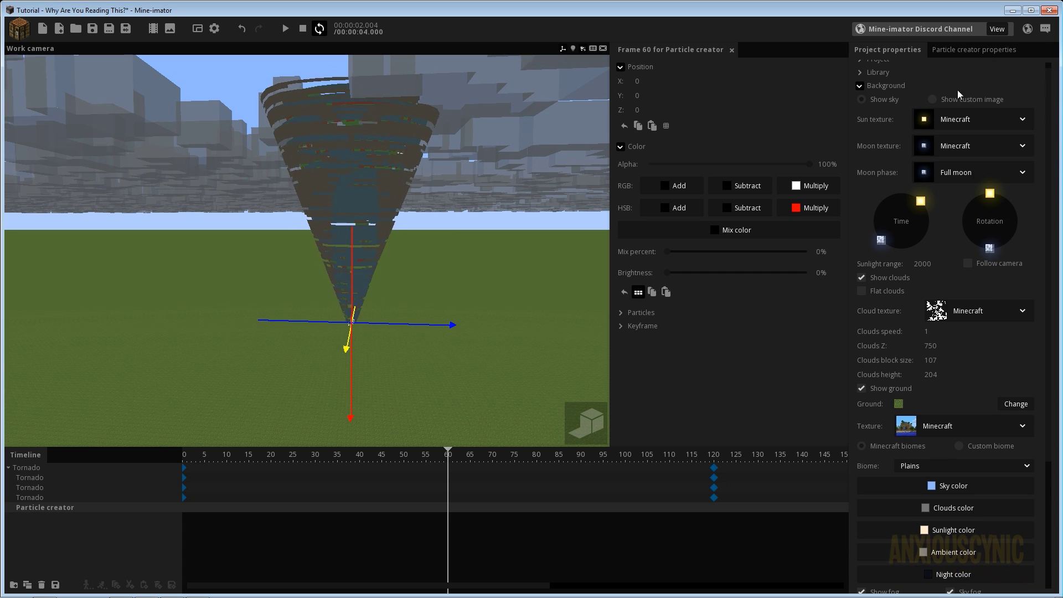
pyautogui.click(867, 85)
pyautogui.click(870, 81)
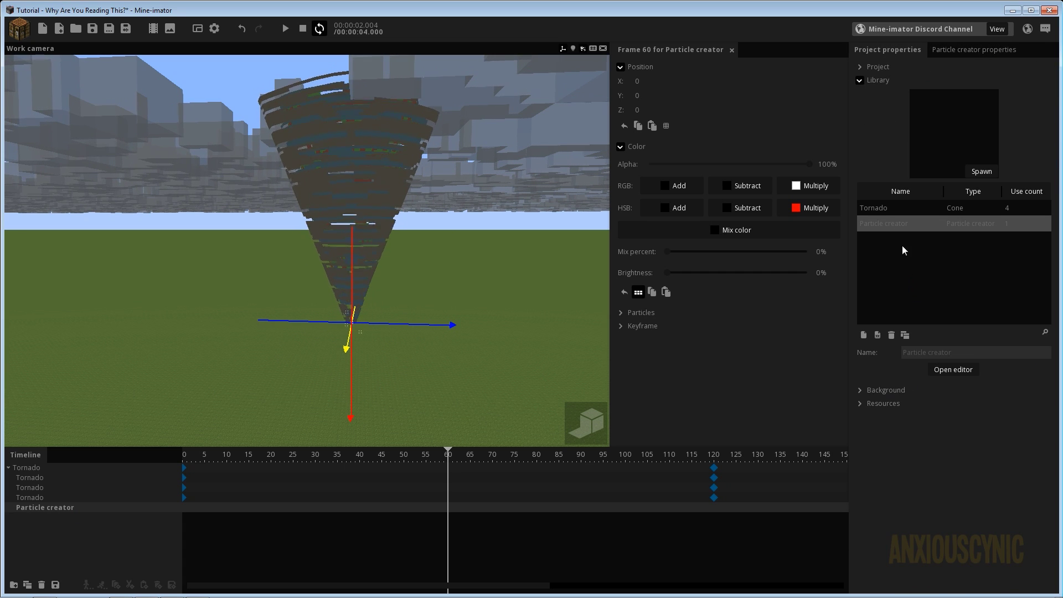
pyautogui.click(886, 212)
pyautogui.click(888, 221)
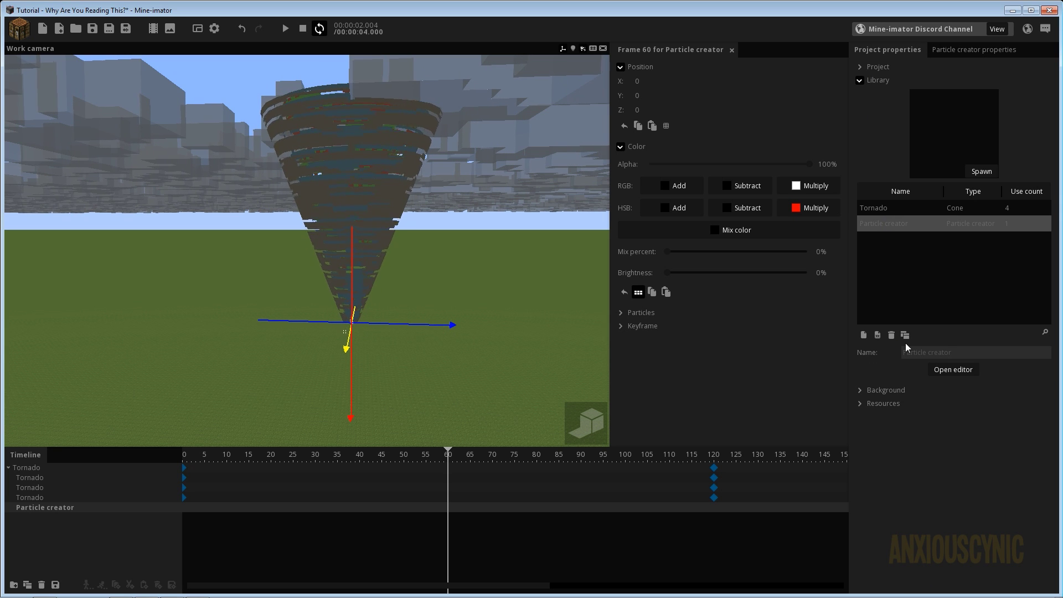
pyautogui.click(955, 371)
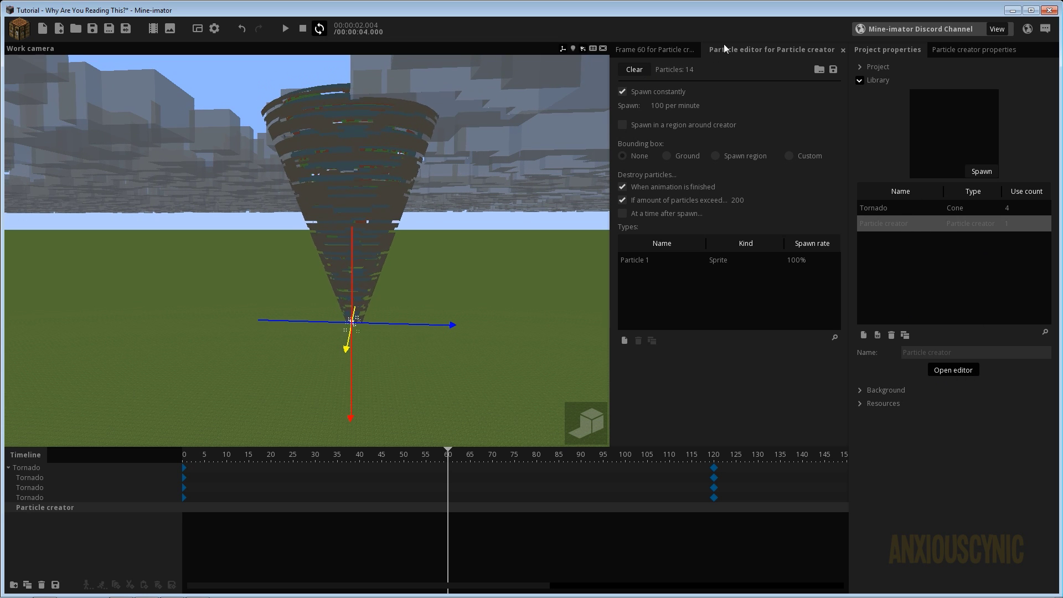
# Load the TornadoDebris.particles preset into the particle creator.
pyautogui.click(818, 71)
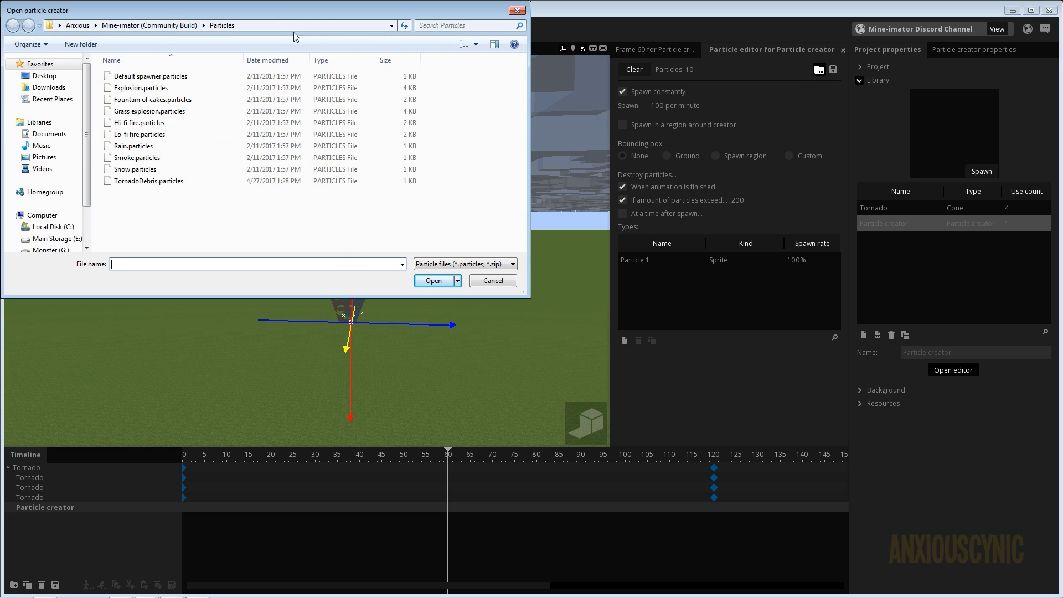
pyautogui.click(162, 185)
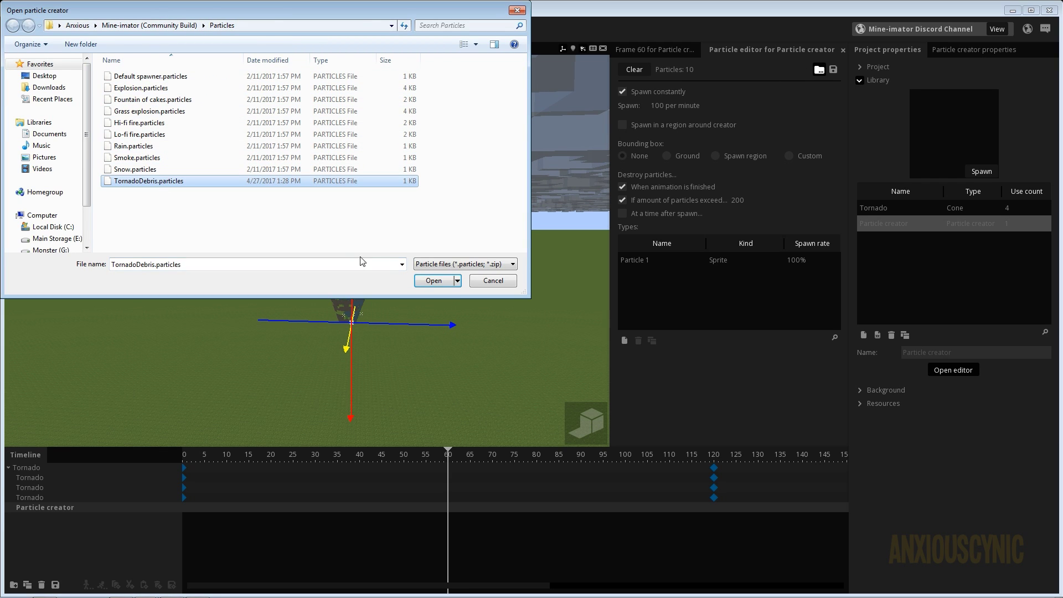
pyautogui.click(432, 280)
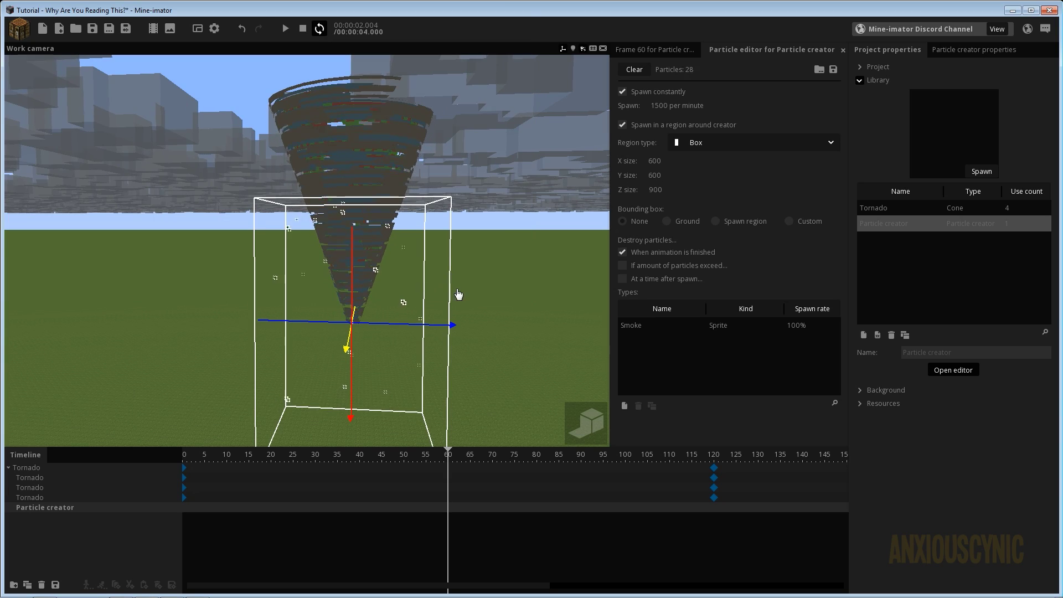
# At frame 0, move the particle creator to about Z -7.45 so its spawn region surrounds the tornado.
pyautogui.moveTo(312, 407); pyautogui.dragTo(364, 363, button='middle')
pyautogui.moveTo(218, 510); pyautogui.dragTo(151, 511)
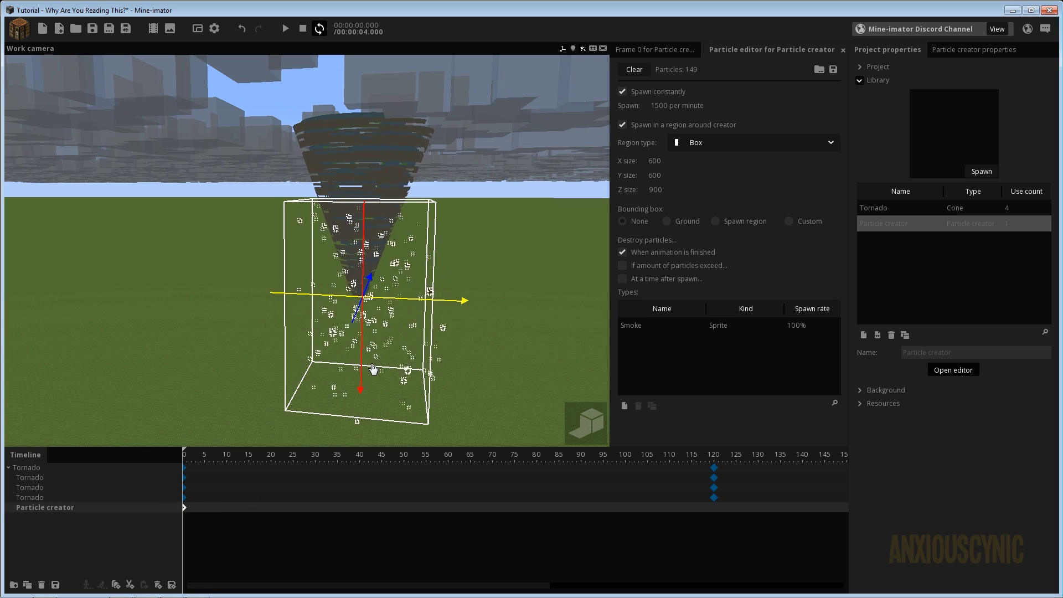
pyautogui.moveTo(362, 362); pyautogui.dragTo(371, 286)
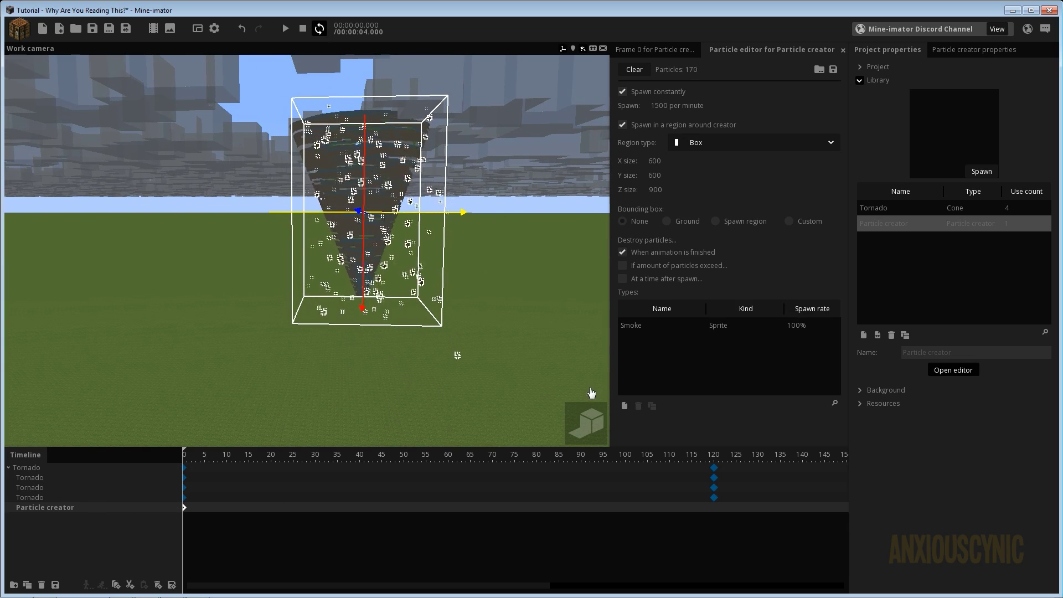
# Set the particle creator as the attractor of its own particles at frame 0.
pyautogui.click(681, 325)
pyautogui.moveTo(835, 177); pyautogui.dragTo(834, 404)
pyautogui.click(664, 50)
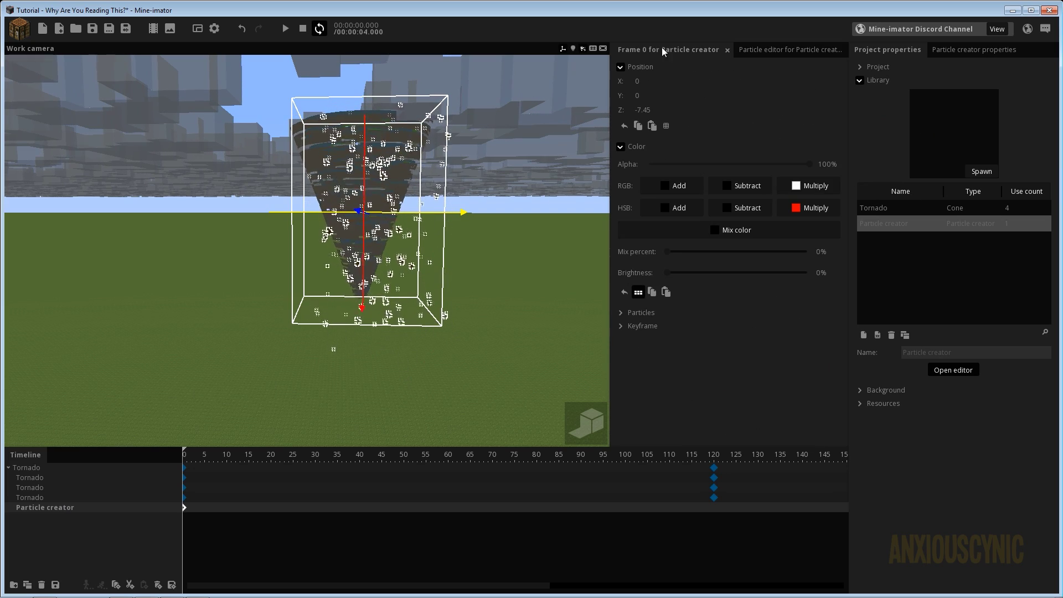
pyautogui.click(633, 314)
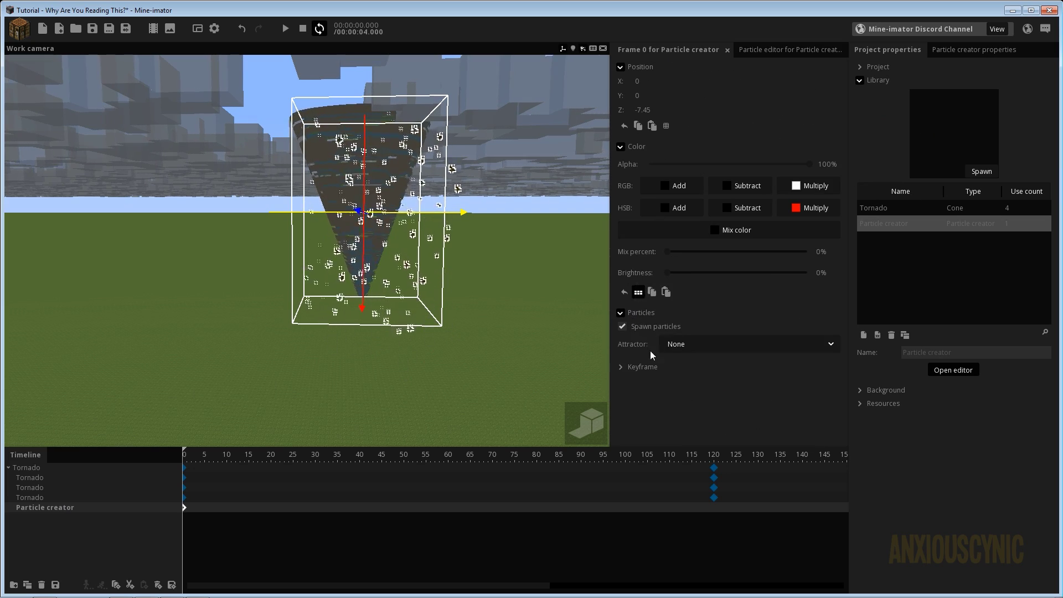
pyautogui.click(692, 348)
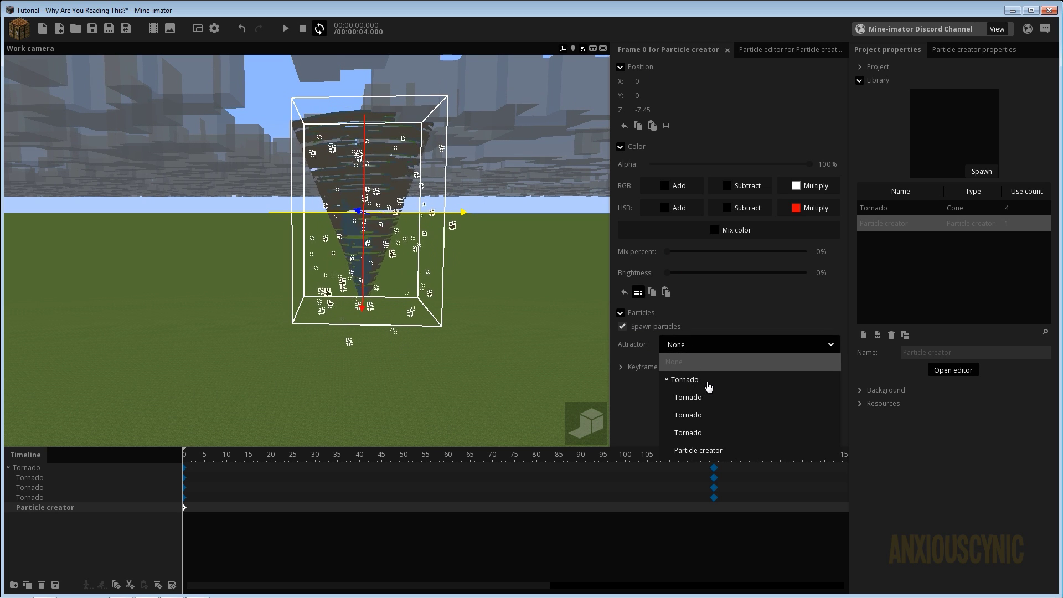
pyautogui.click(703, 452)
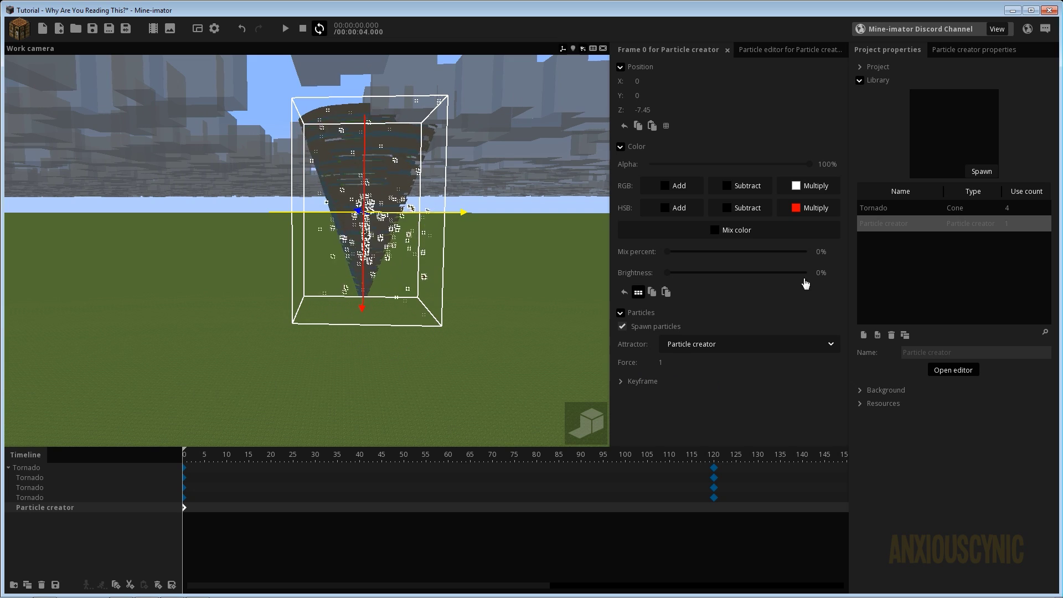
# Review the Smoke particle type's sprite, speed, scale, color and orbit attractor settings in the particle editor.
pyautogui.click(782, 54)
pyautogui.scroll(5, 839, 151)
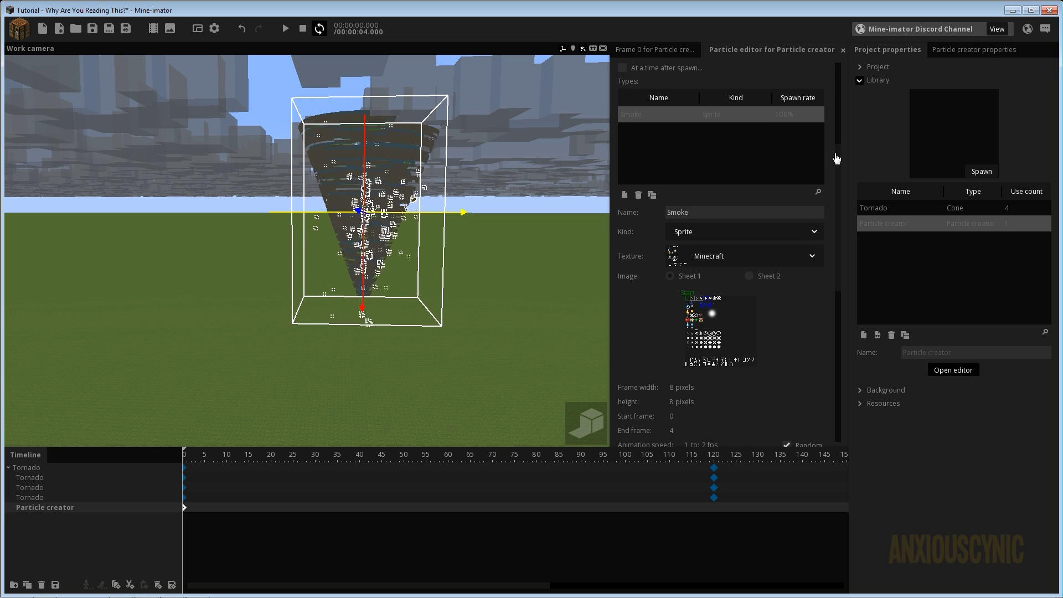
pyautogui.scroll(5, 843, 128)
pyautogui.click(959, 372)
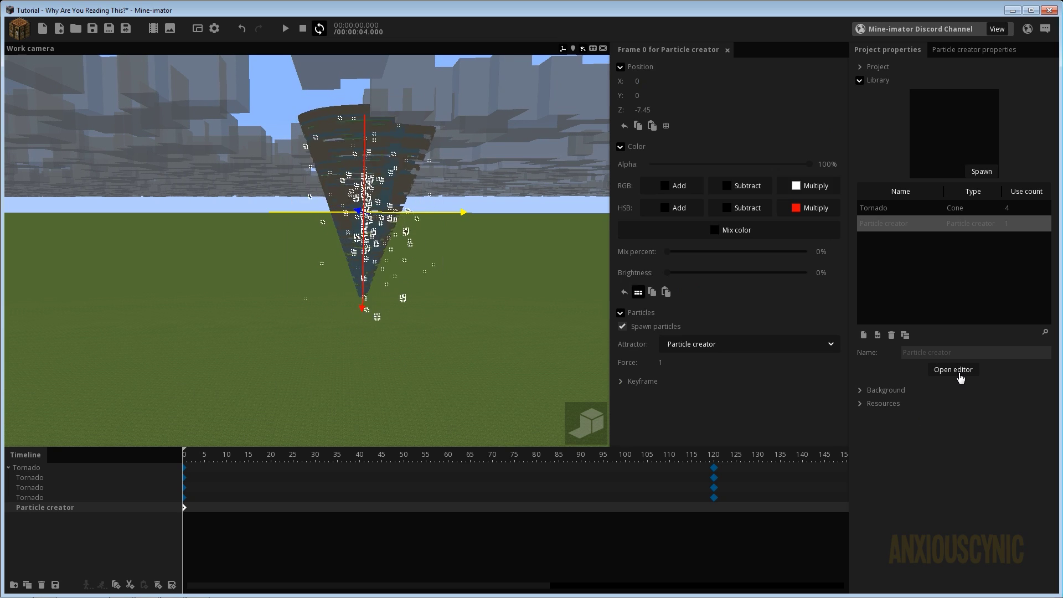
pyautogui.click(959, 373)
pyautogui.click(654, 326)
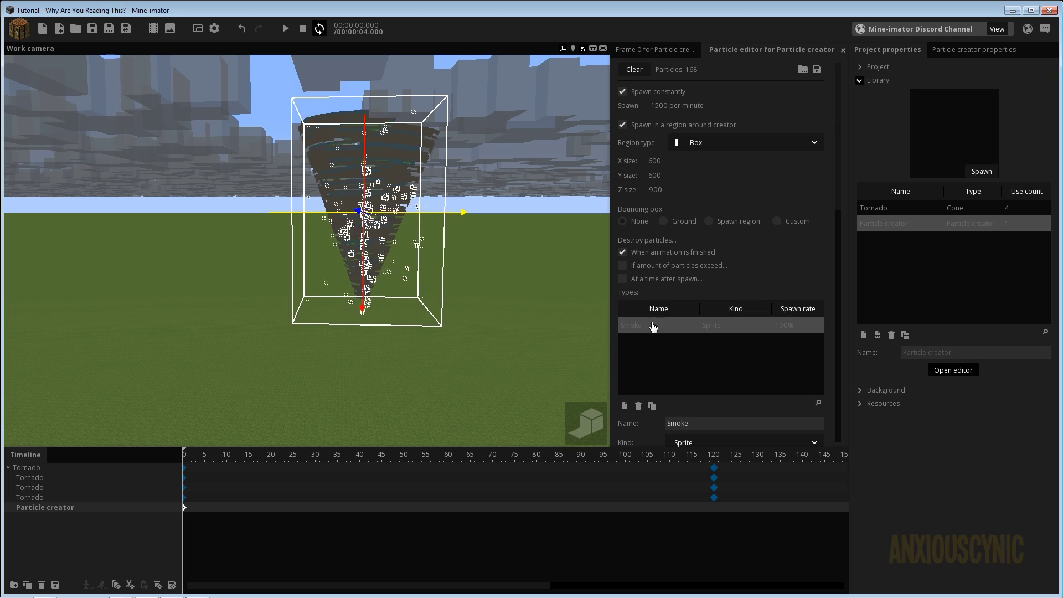
pyautogui.scroll(-5, 831, 155)
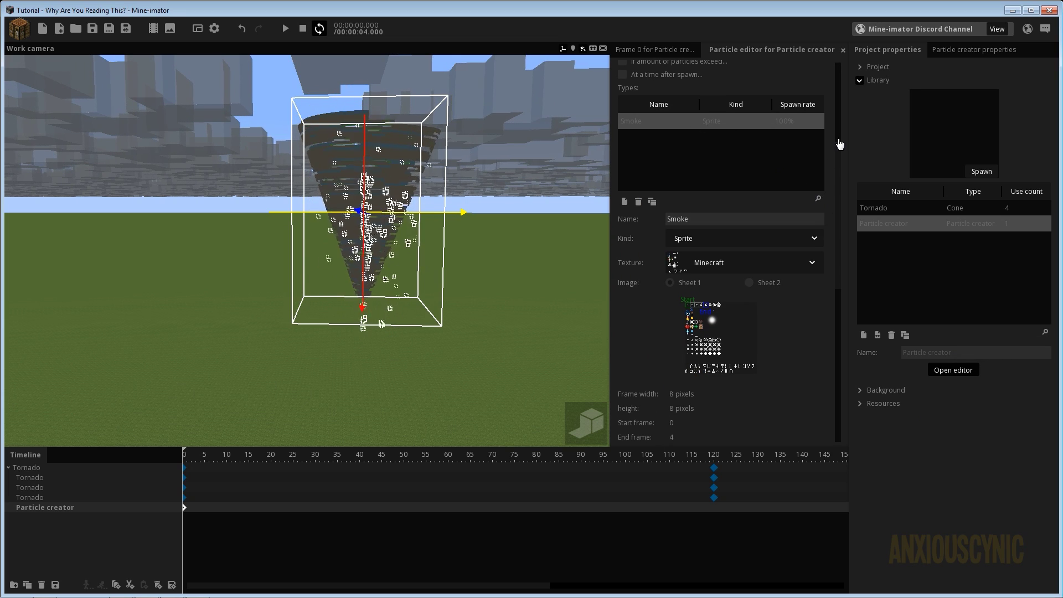
pyautogui.moveTo(839, 144); pyautogui.dragTo(851, 335)
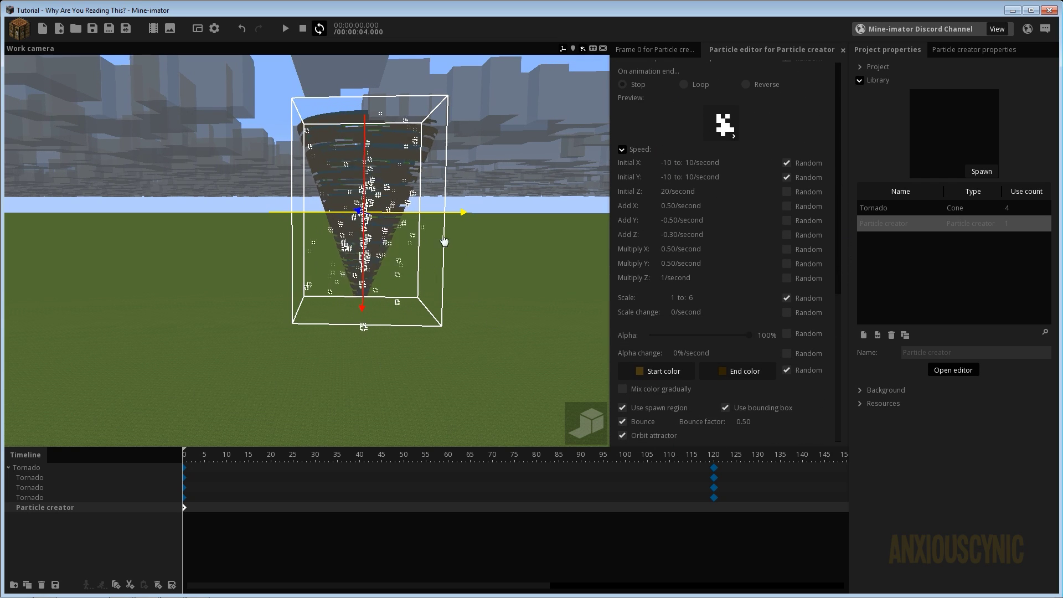
# Play the animation with nothing selected and inspect the debris around the tornado from different angles and distances.
pyautogui.moveTo(519, 317); pyautogui.dragTo(509, 296, button='right')
pyautogui.click(508, 297)
pyautogui.press('space')
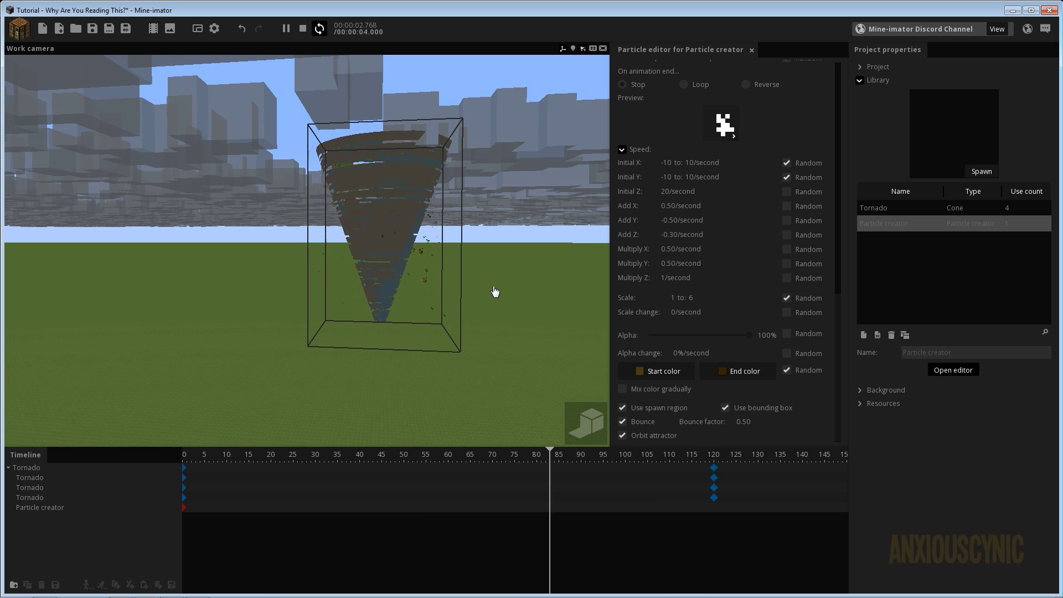
pyautogui.moveTo(495, 291); pyautogui.dragTo(385, 314, button='right')
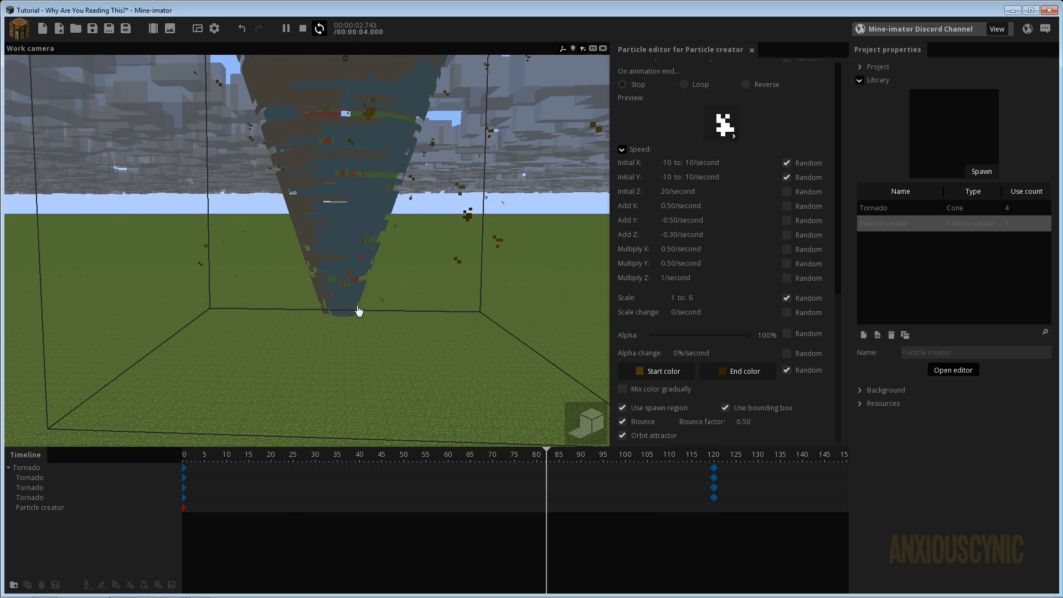
pyautogui.moveTo(359, 309); pyautogui.dragTo(435, 339, button='right')
pyautogui.moveTo(482, 256); pyautogui.dragTo(441, 262, button='right')
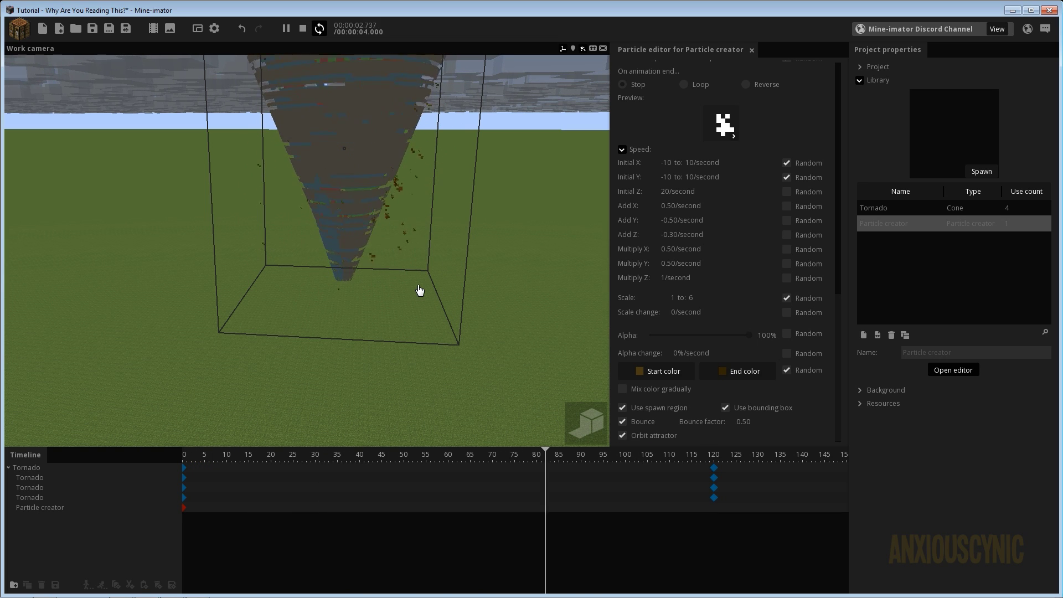
pyautogui.press('s')
pyautogui.moveTo(419, 291); pyautogui.dragTo(420, 299, button='right')
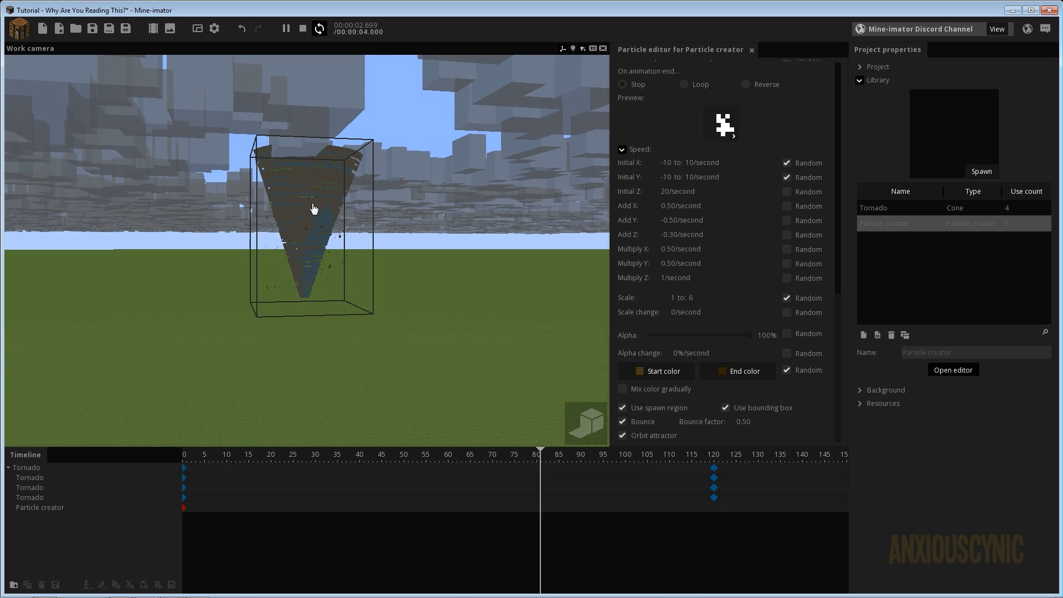
pyautogui.scroll(3, 453, 265)
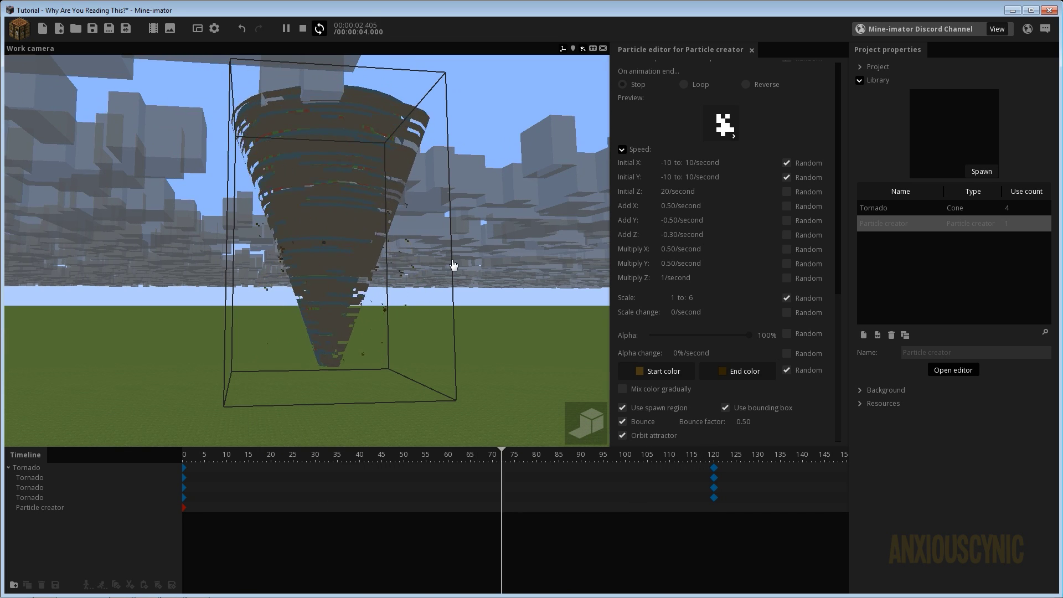